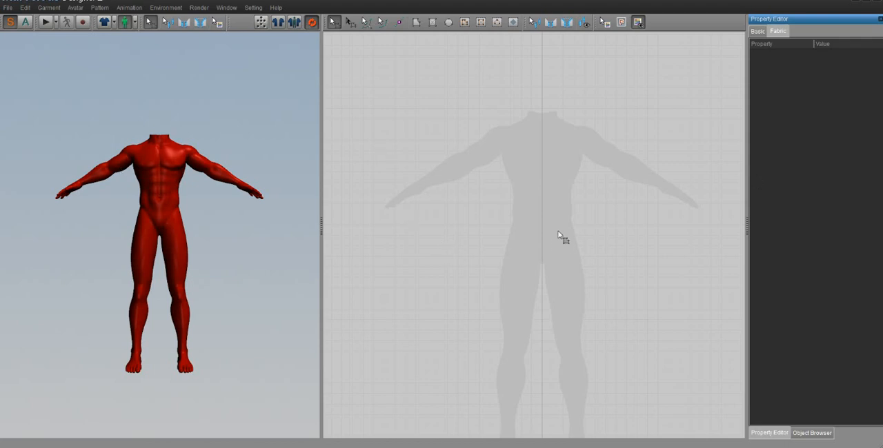
{"action": "left_click", "coordinate": [439, 200]}
{"action": "scroll", "coordinate": [542, 197], "scroll_direction": "down", "scroll_amount": 1}
{"action": "scroll", "coordinate": [542, 197], "scroll_direction": "up", "scroll_amount": 4}
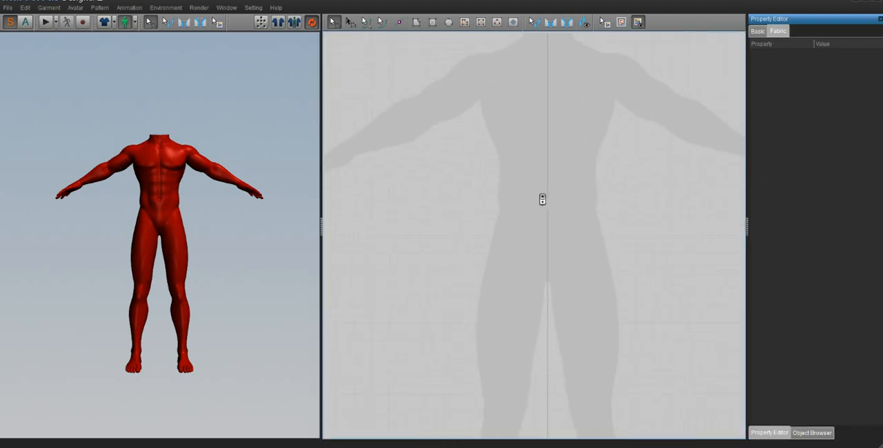
{"action": "middle_click_drag", "start_coordinate": [528, 196], "coordinate": [522, 217]}
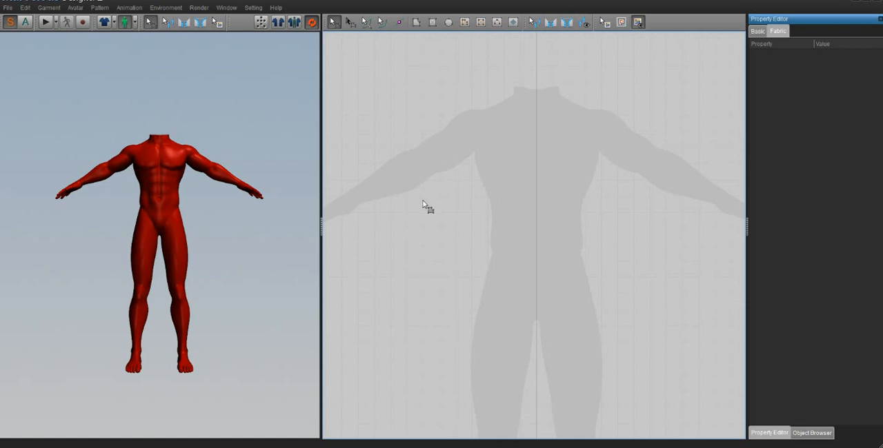
{"action": "scroll", "coordinate": [511, 218], "scroll_direction": "down", "scroll_amount": 3}
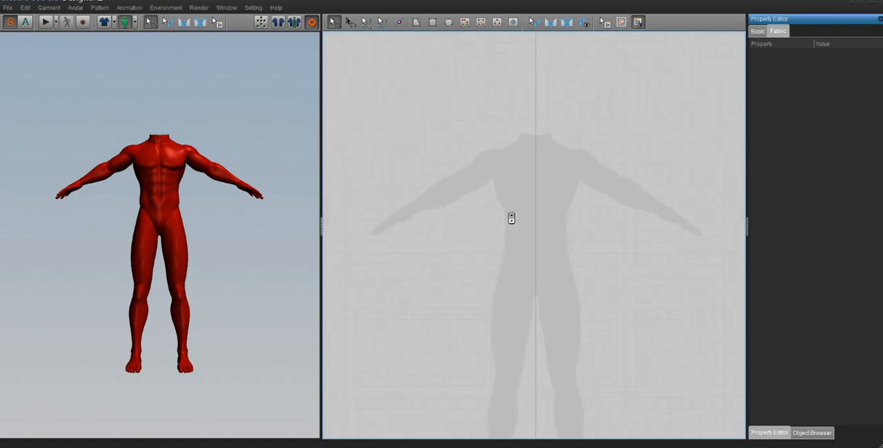
{"action": "scroll", "coordinate": [511, 218], "scroll_direction": "up", "scroll_amount": 2}
{"action": "scroll", "coordinate": [552, 221], "scroll_direction": "up", "scroll_amount": 1}
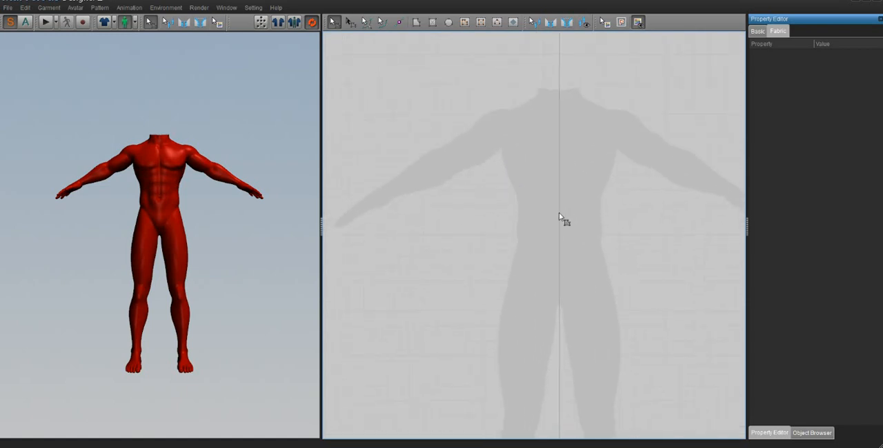
- Draw a closed half T-shirt polygon over the avatar silhouette, with short sleeve, side seam, hip-level hem and its straight edge on the centre line
{"action": "left_click", "coordinate": [415, 22]}
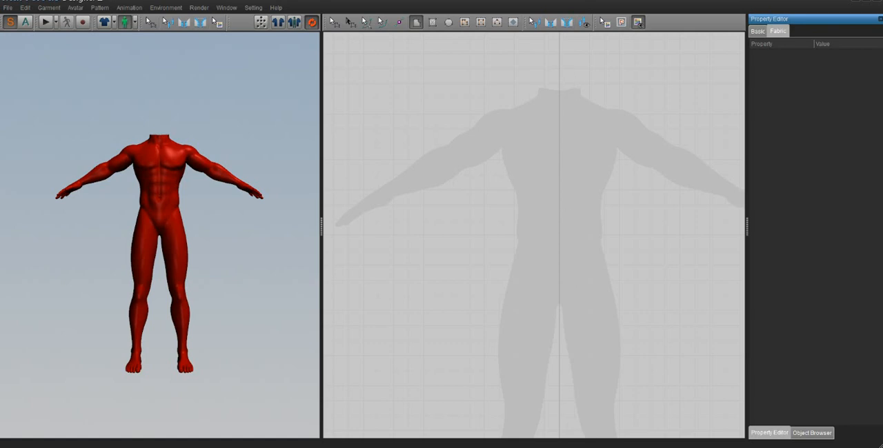
{"action": "scroll", "coordinate": [563, 271], "scroll_direction": "down", "scroll_amount": 5}
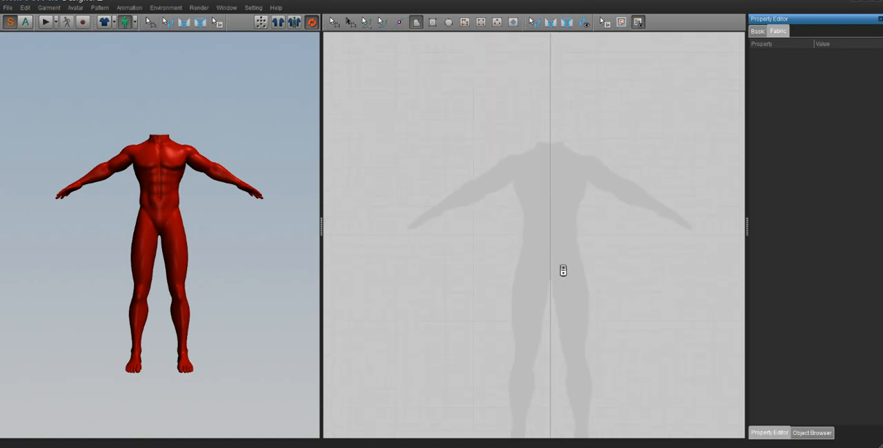
{"action": "scroll", "coordinate": [563, 271], "scroll_direction": "up", "scroll_amount": 2}
{"action": "scroll", "coordinate": [562, 271], "scroll_direction": "down", "scroll_amount": 2}
{"action": "middle_click_drag", "start_coordinate": [564, 294], "coordinate": [547, 260]}
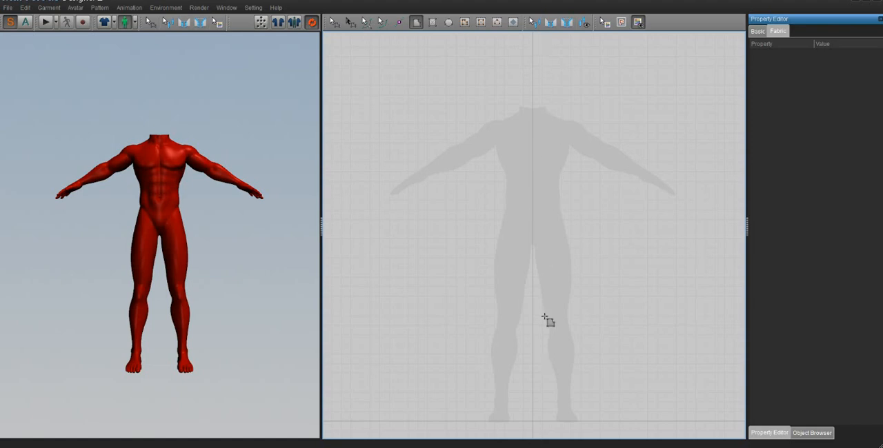
{"action": "scroll", "coordinate": [524, 192], "scroll_direction": "up", "scroll_amount": 1}
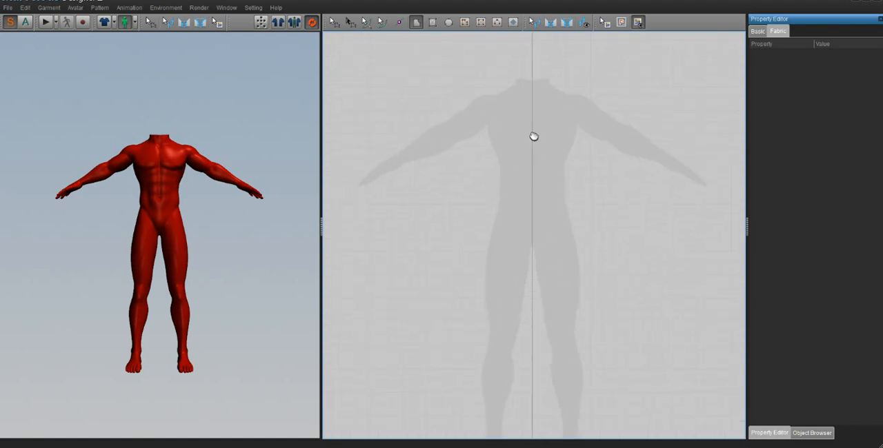
{"action": "middle_click_drag", "start_coordinate": [531, 137], "coordinate": [533, 205]}
{"action": "scroll", "coordinate": [538, 207], "scroll_direction": "up", "scroll_amount": 1}
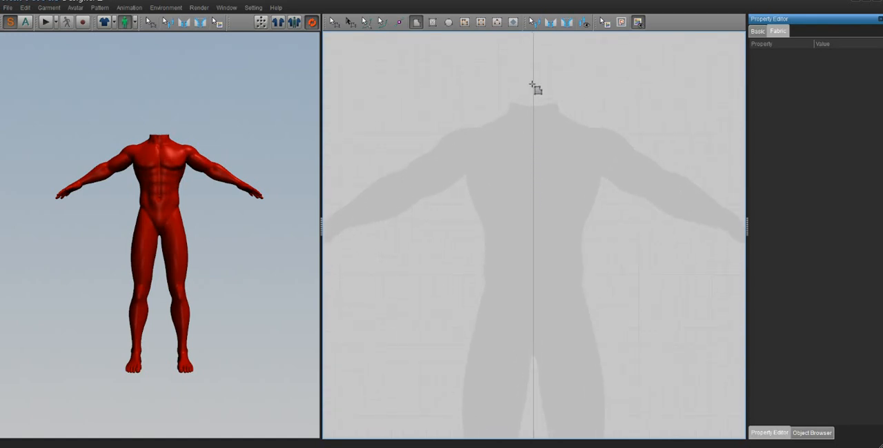
{"action": "left_click", "coordinate": [533, 138]}
{"action": "left_click", "coordinate": [494, 121]}
{"action": "left_click", "coordinate": [469, 127]}
{"action": "left_click", "coordinate": [405, 164]}
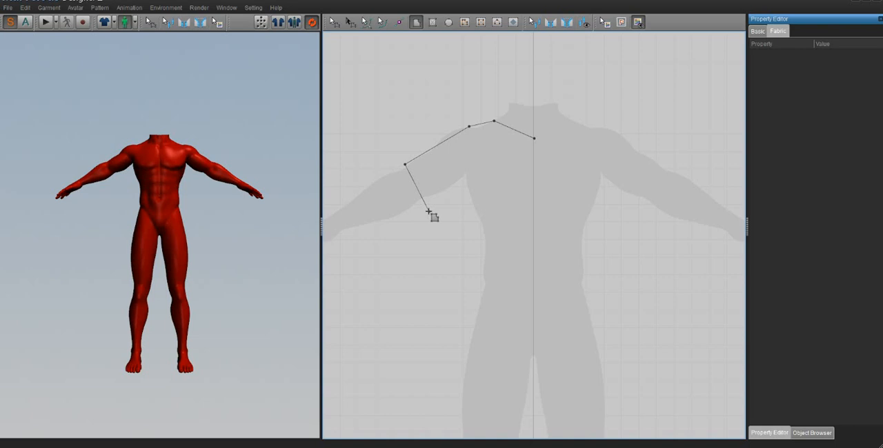
{"action": "left_click", "coordinate": [428, 211]}
{"action": "left_click", "coordinate": [462, 185]}
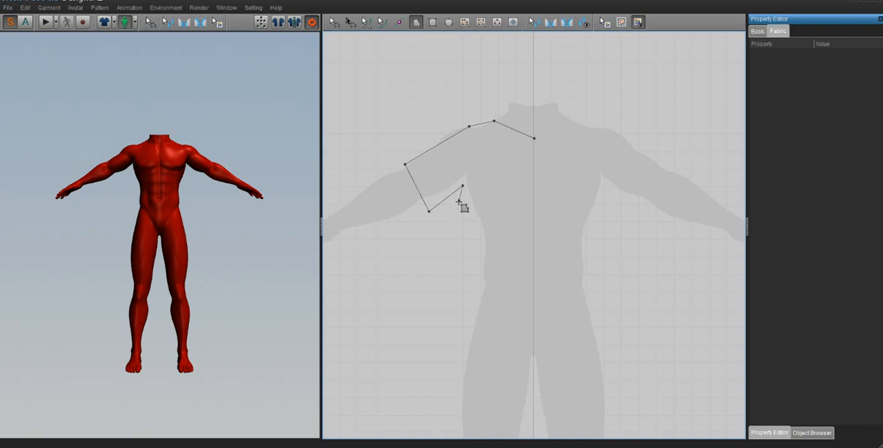
{"action": "left_click", "coordinate": [465, 333]}
{"action": "left_click", "coordinate": [533, 333]}
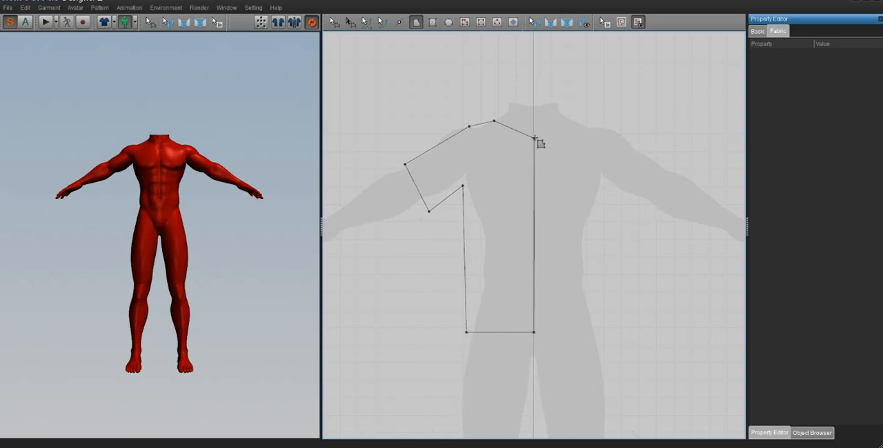
{"action": "left_click", "coordinate": [534, 139]}
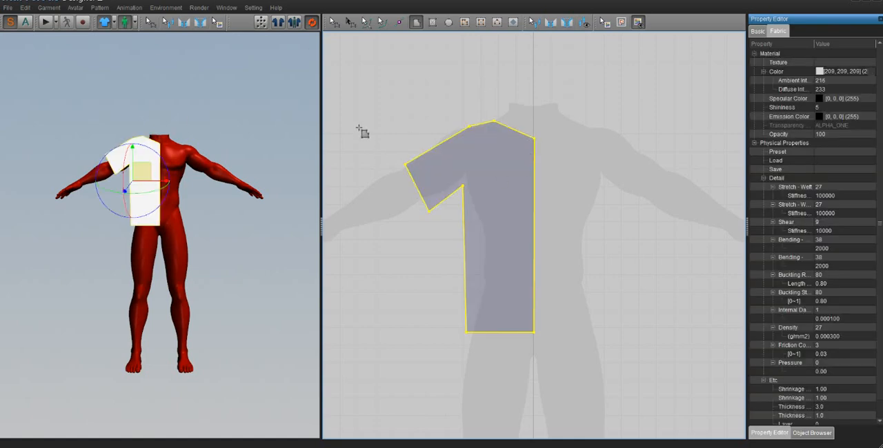
- Unfold the half shirt pattern across its centre edge into a full symmetrical T-shirt front
{"action": "left_click", "coordinate": [333, 22]}
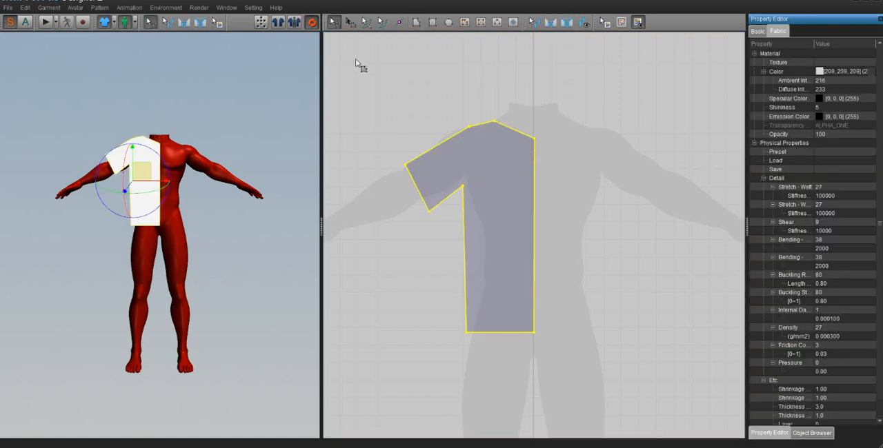
{"action": "left_click", "coordinate": [506, 335]}
{"action": "left_click", "coordinate": [563, 247]}
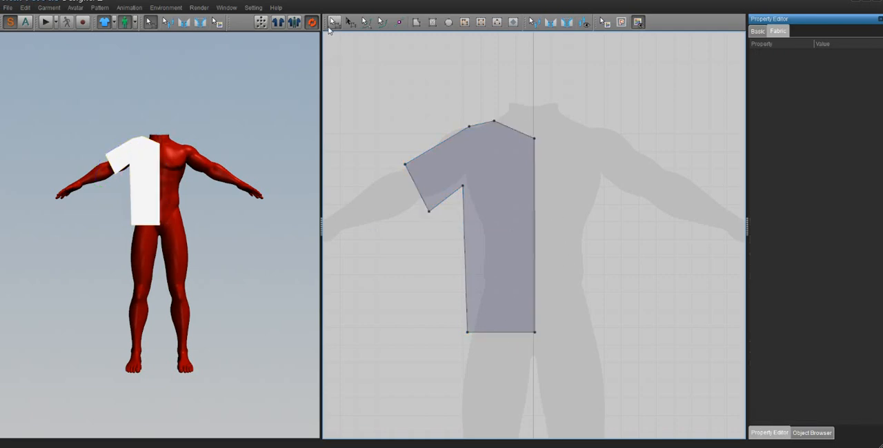
{"action": "right_click", "coordinate": [535, 187]}
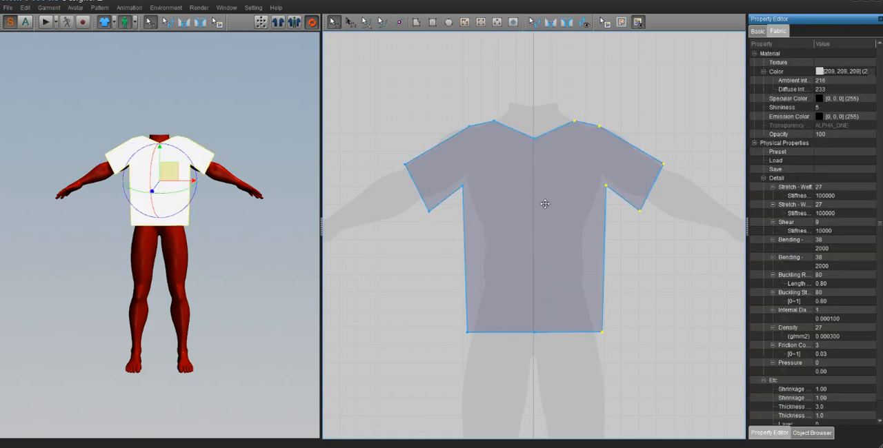
- Delete the extra point in the middle of the shirt's bottom hem
{"action": "left_click", "coordinate": [537, 344]}
{"action": "left_click", "coordinate": [535, 333]}
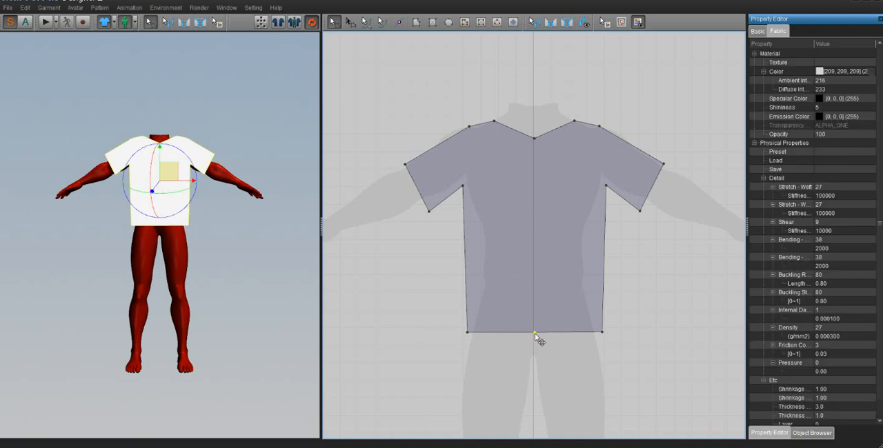
{"action": "key", "text": "Delete"}
- Copy the whole T-shirt pattern and paste the duplicate beside the original in the 2D pattern window
{"action": "middle_click_drag", "start_coordinate": [575, 265], "coordinate": [507, 258]}
{"action": "left_click", "coordinate": [456, 209]}
{"action": "right_click", "coordinate": [459, 180]}
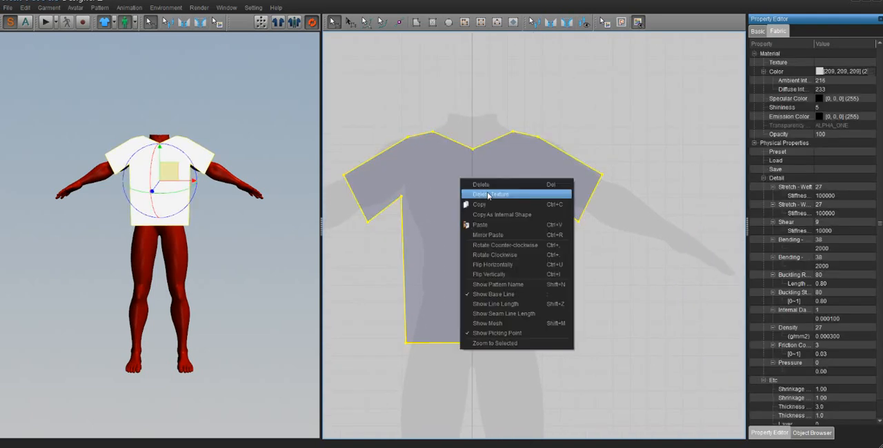
{"action": "left_click", "coordinate": [487, 205]}
{"action": "right_click", "coordinate": [608, 190]}
{"action": "right_click", "coordinate": [474, 207]}
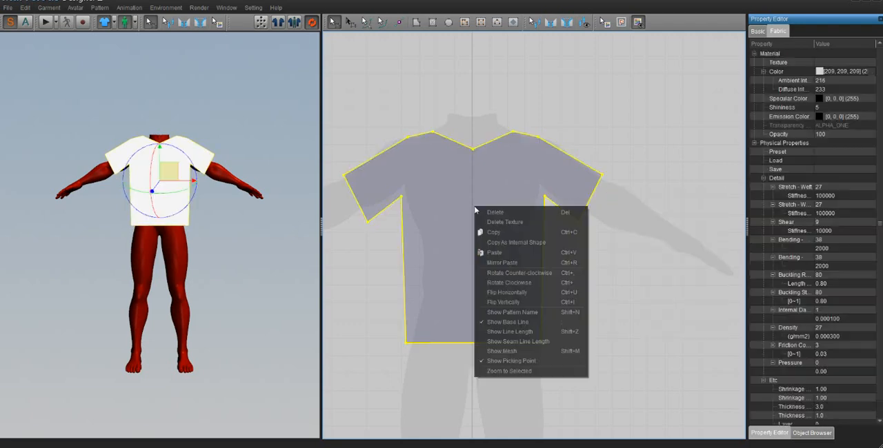
{"action": "left_click", "coordinate": [494, 231]}
{"action": "right_click", "coordinate": [641, 221]}
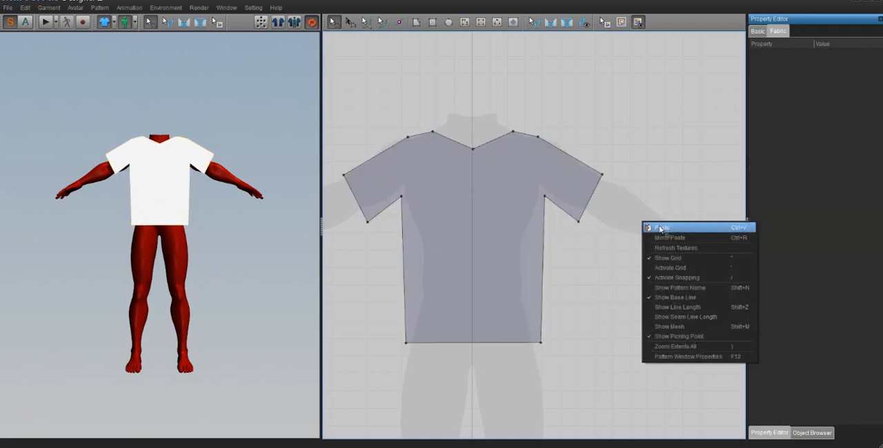
{"action": "left_click", "coordinate": [660, 229]}
{"action": "left_click", "coordinate": [671, 218]}
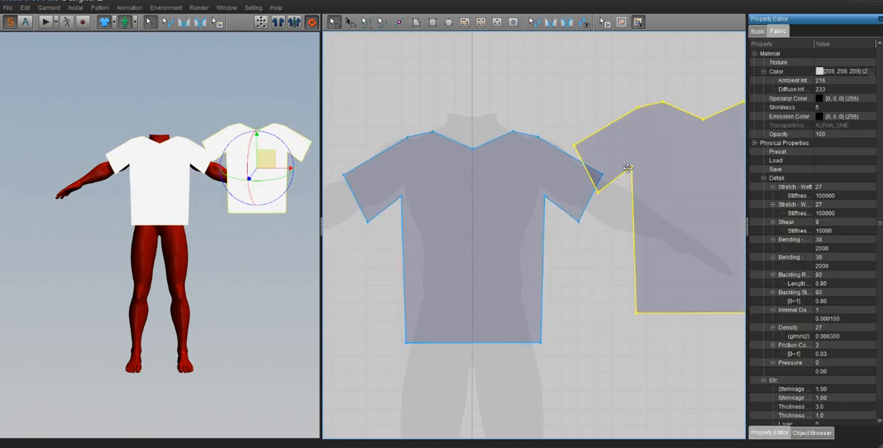
- Delete the centre neckline point of the duplicate shirt to straighten its neck, and move the piece clear of the front pattern
{"action": "middle_click_drag", "start_coordinate": [665, 172], "coordinate": [533, 212]}
{"action": "left_click_drag", "start_coordinate": [544, 199], "coordinate": [550, 225]}
{"action": "left_click", "coordinate": [600, 133]}
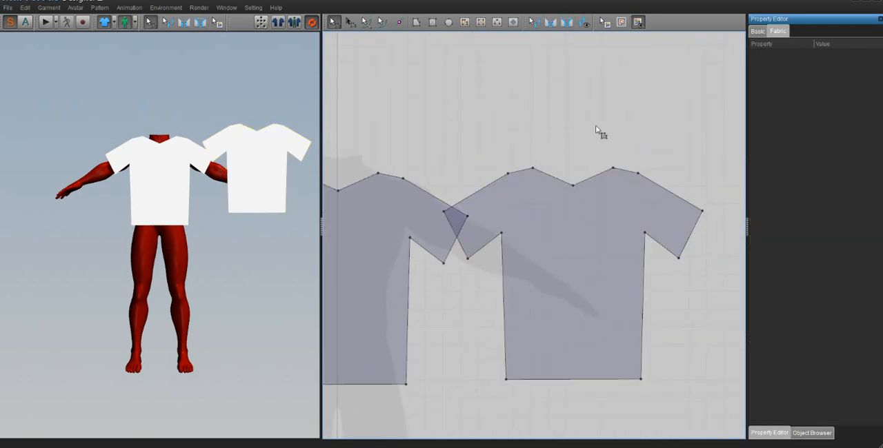
{"action": "left_click", "coordinate": [573, 187]}
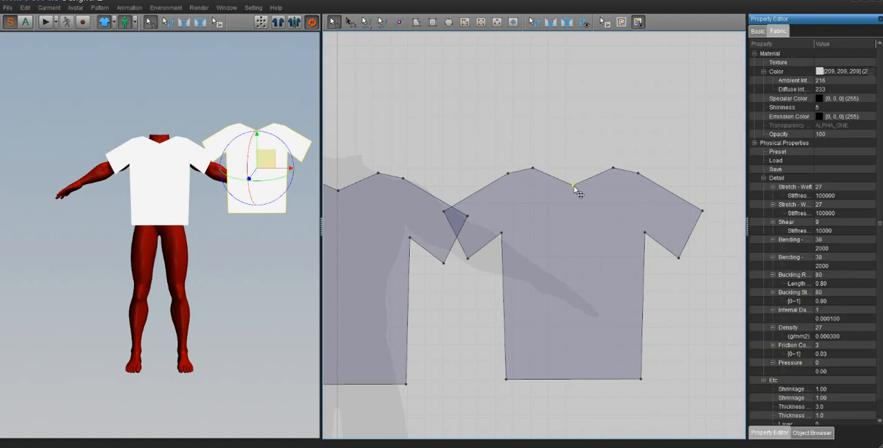
{"action": "key", "text": "Delete"}
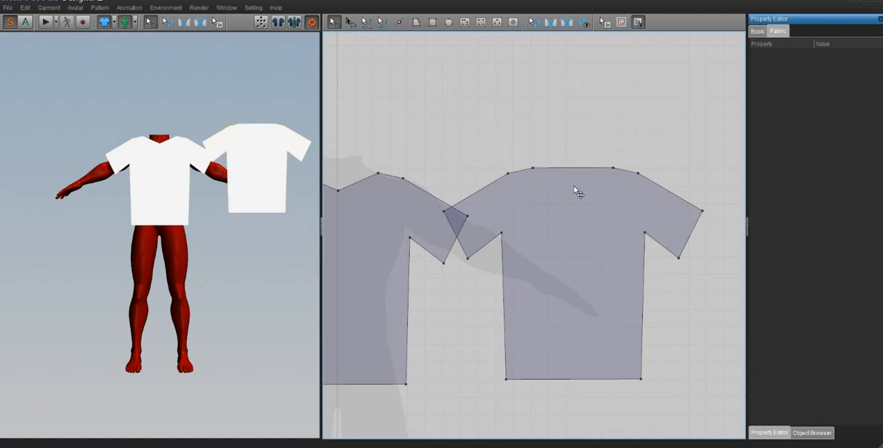
{"action": "left_click_drag", "start_coordinate": [545, 283], "coordinate": [567, 282]}
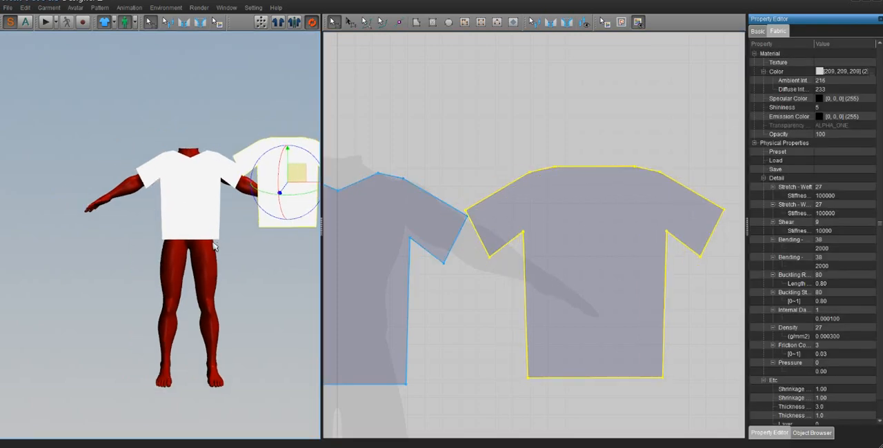
- Enlarge the 3D window and flip the duplicate shirt piece horizontally there
{"action": "scroll", "coordinate": [210, 238], "scroll_direction": "up", "scroll_amount": 5}
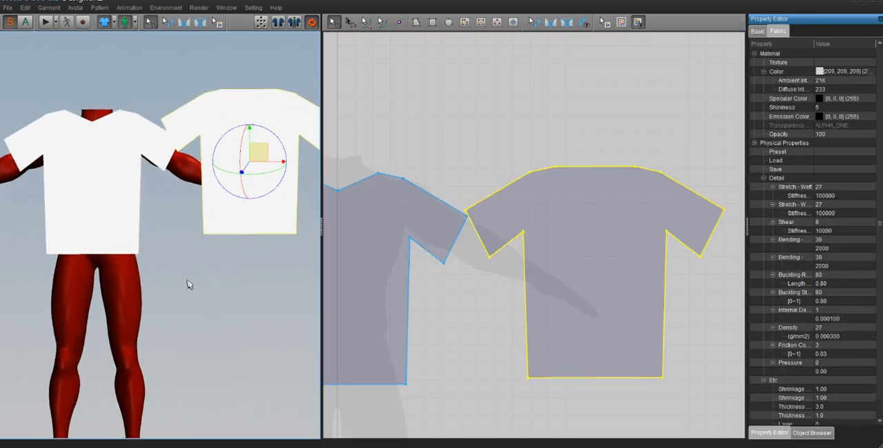
{"action": "scroll", "coordinate": [187, 286], "scroll_direction": "up", "scroll_amount": 2}
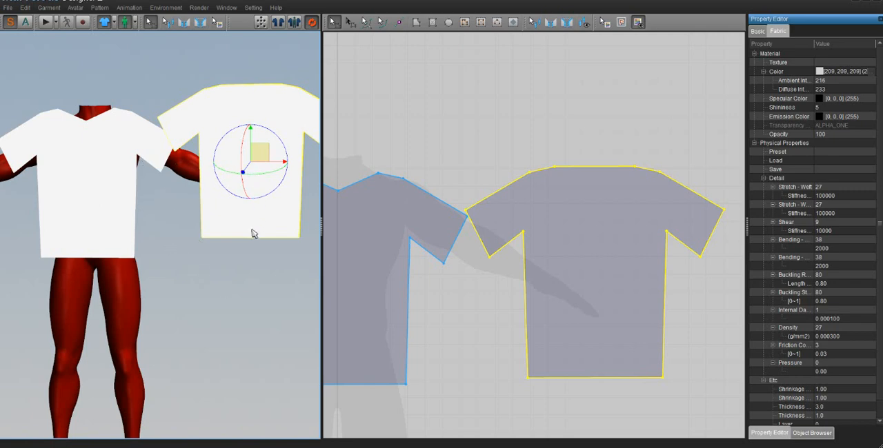
{"action": "left_click", "coordinate": [198, 304]}
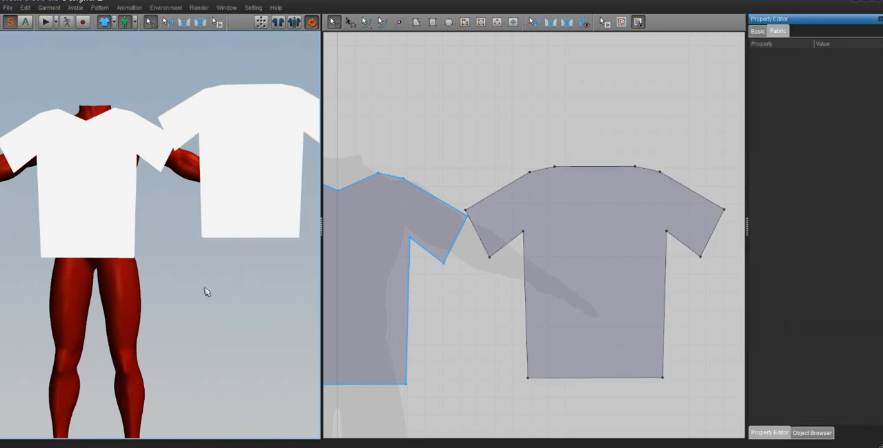
{"action": "mouse_move", "coordinate": [182, 232]}
{"action": "middle_mouse_down"}
{"action": "mouse_move", "coordinate": [182, 241]}
{"action": "mouse_move", "coordinate": [174, 238]}
{"action": "middle_mouse_up"}
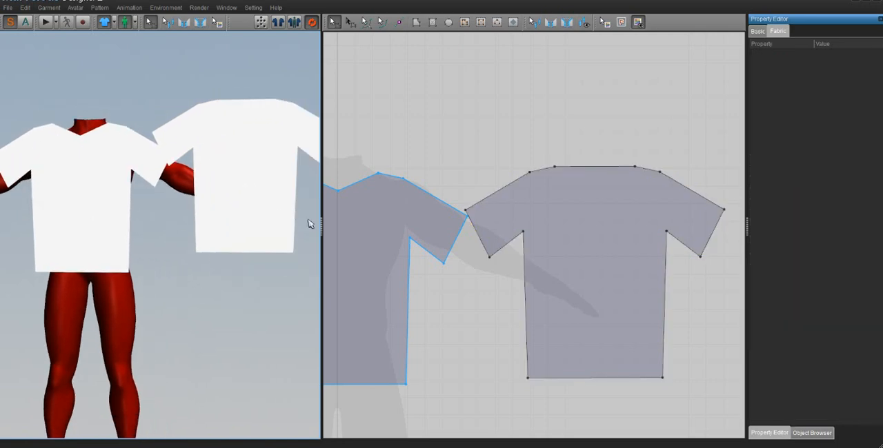
{"action": "left_click_drag", "start_coordinate": [322, 223], "coordinate": [626, 223]}
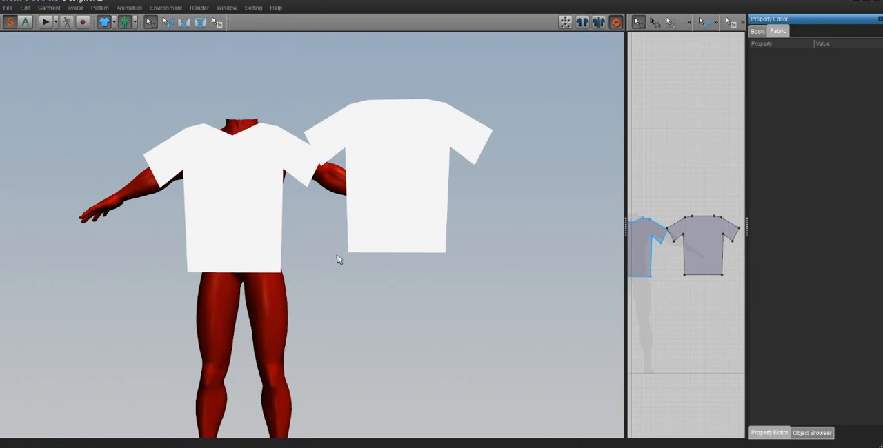
{"action": "scroll", "coordinate": [337, 271], "scroll_direction": "up", "scroll_amount": 4}
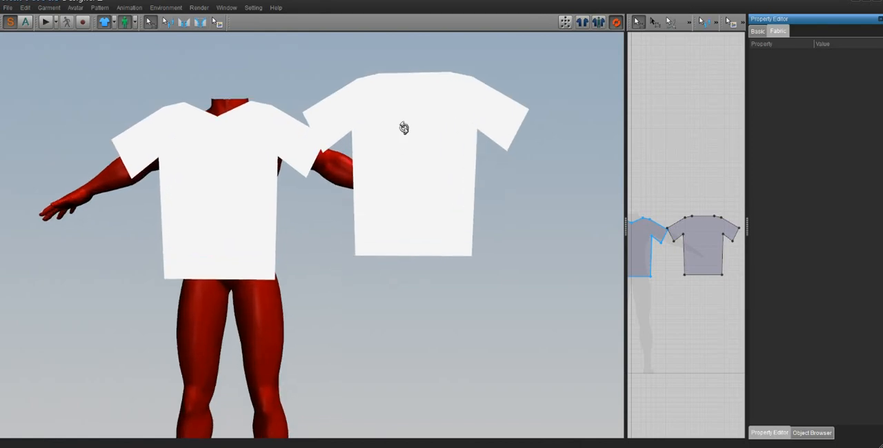
{"action": "right_click", "coordinate": [404, 130]}
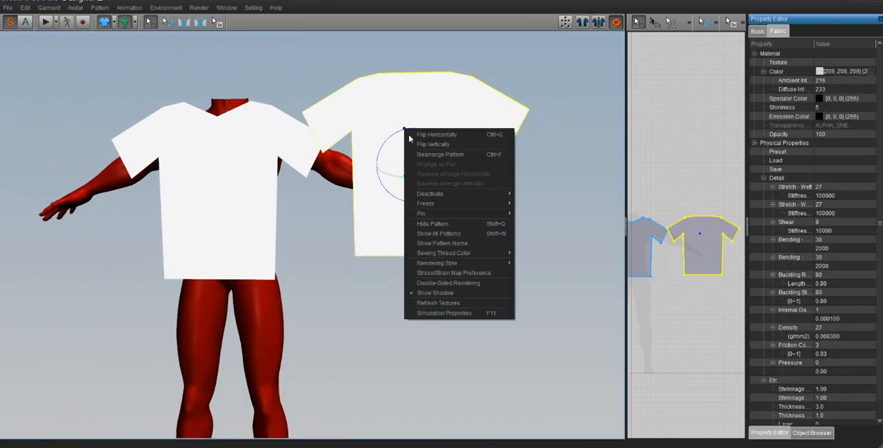
{"action": "left_click", "coordinate": [431, 137]}
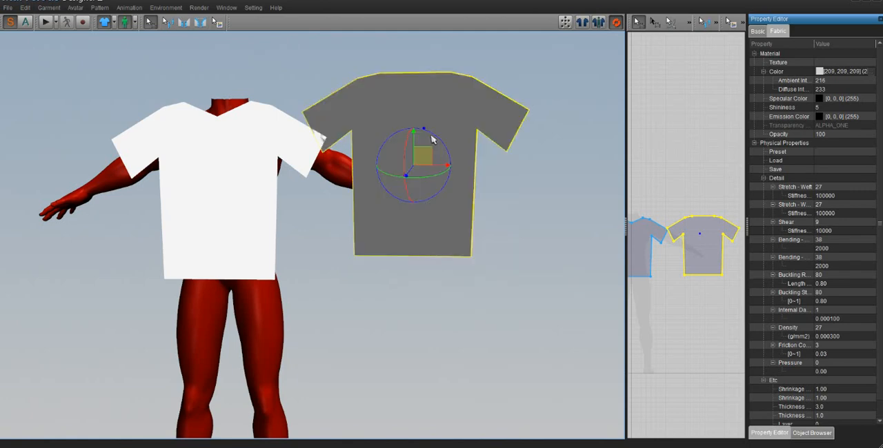
- Move the flipped shirt piece behind the avatar in 3D, lining it up with the back of the torso
{"action": "right_click_drag", "start_coordinate": [438, 144], "coordinate": [421, 152]}
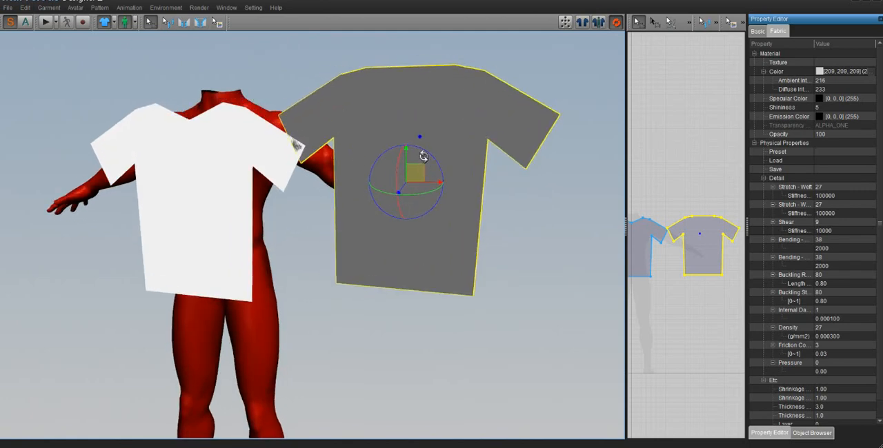
{"action": "right_click", "coordinate": [415, 123]}
{"action": "right_click_drag", "start_coordinate": [350, 124], "coordinate": [218, 145]}
{"action": "scroll", "coordinate": [218, 145], "scroll_direction": "down", "scroll_amount": 5}
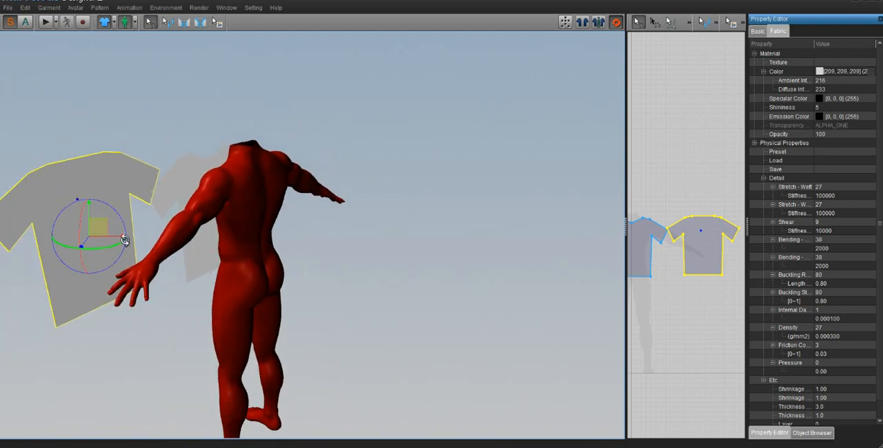
{"action": "scroll", "coordinate": [149, 231], "scroll_direction": "down", "scroll_amount": 1}
{"action": "left_click_drag", "start_coordinate": [111, 227], "coordinate": [276, 213]}
{"action": "right_click_drag", "start_coordinate": [277, 213], "coordinate": [305, 234]}
{"action": "left_click_drag", "start_coordinate": [292, 253], "coordinate": [256, 251]}
{"action": "right_click_drag", "start_coordinate": [256, 251], "coordinate": [424, 244]}
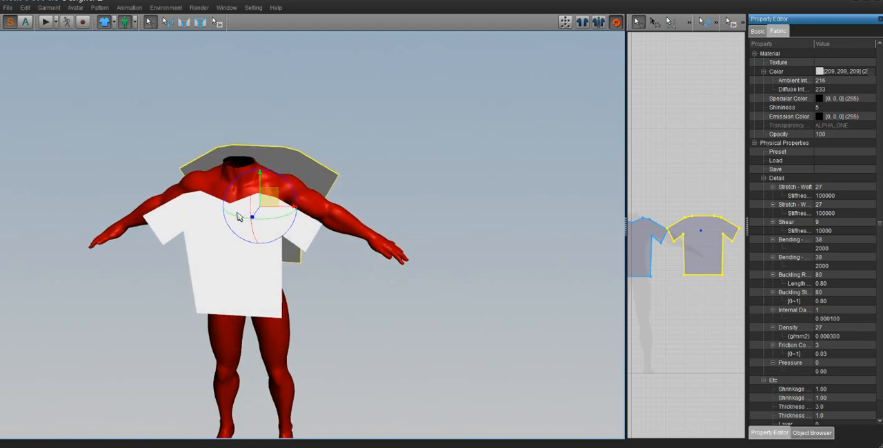
- Move the front shirt piece in 3D so it sits centred over the avatar's chest, close to the torso
{"action": "right_click_drag", "start_coordinate": [237, 217], "coordinate": [319, 246]}
{"action": "left_click", "coordinate": [298, 242]}
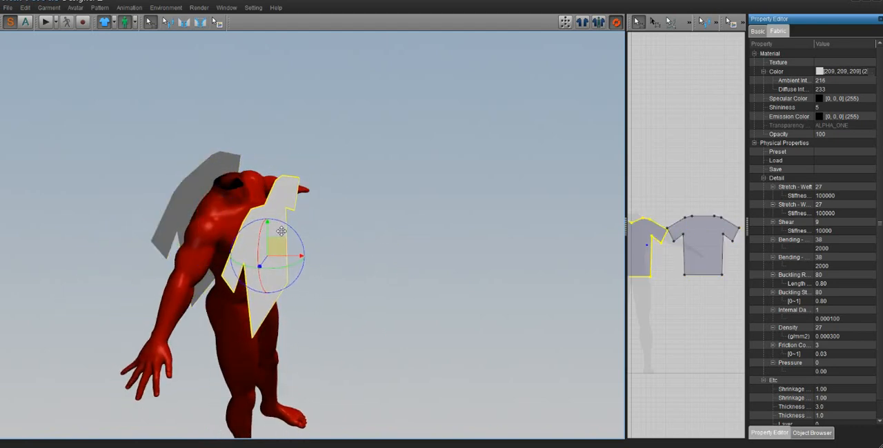
{"action": "right_click_drag", "start_coordinate": [283, 234], "coordinate": [323, 242]}
{"action": "left_click_drag", "start_coordinate": [282, 230], "coordinate": [286, 235]}
{"action": "right_click_drag", "start_coordinate": [286, 235], "coordinate": [186, 243]}
{"action": "scroll", "coordinate": [213, 241], "scroll_direction": "up", "scroll_amount": 3}
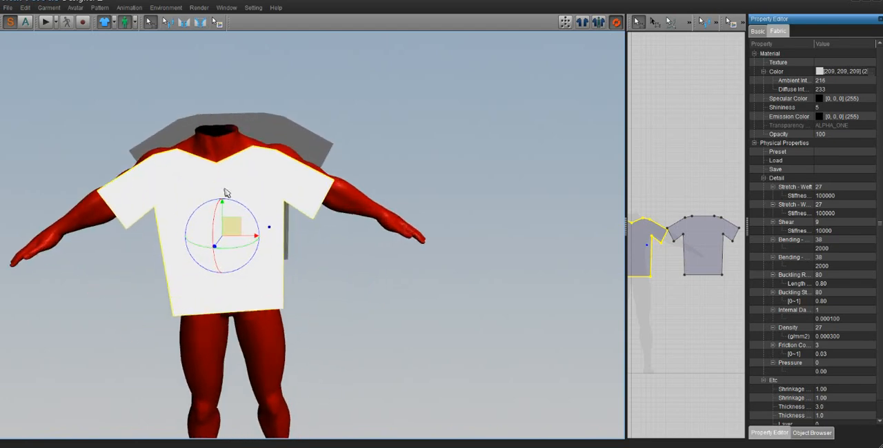
- Select the back shirt piece and check from several angles how both pieces line up around the torso
{"action": "right_click", "coordinate": [293, 195]}
{"action": "left_click", "coordinate": [359, 103]}
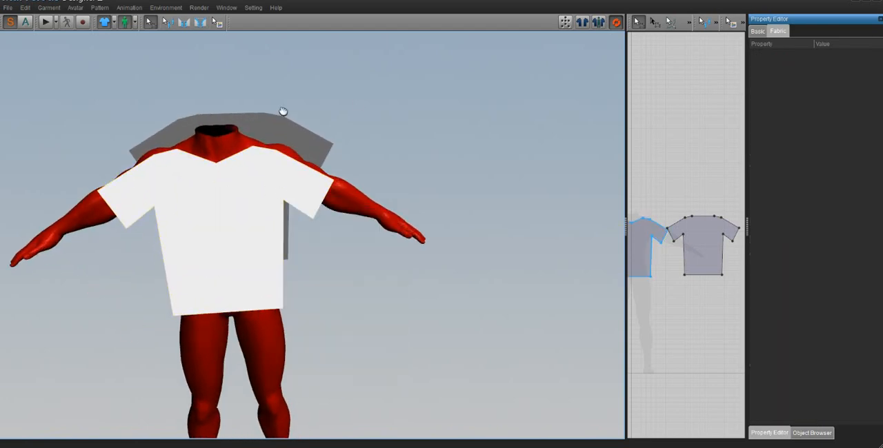
{"action": "middle_click_drag", "start_coordinate": [282, 112], "coordinate": [331, 147]}
{"action": "left_click", "coordinate": [351, 153]}
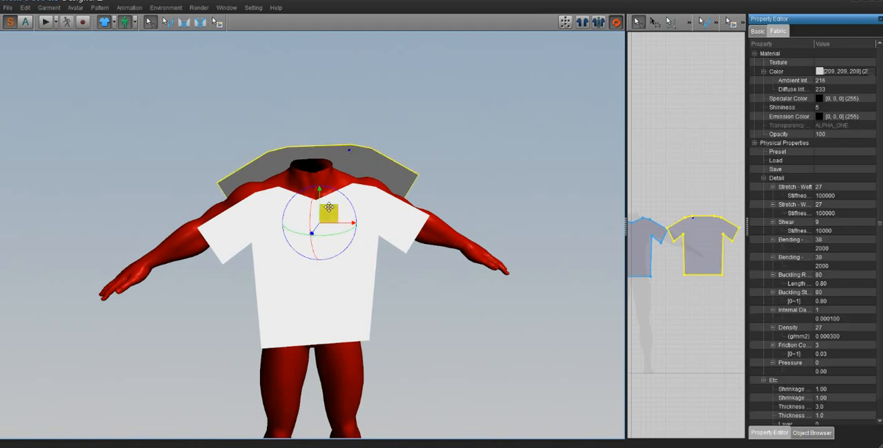
{"action": "right_click_drag", "start_coordinate": [383, 210], "coordinate": [349, 213]}
{"action": "left_click_drag", "start_coordinate": [348, 213], "coordinate": [340, 217]}
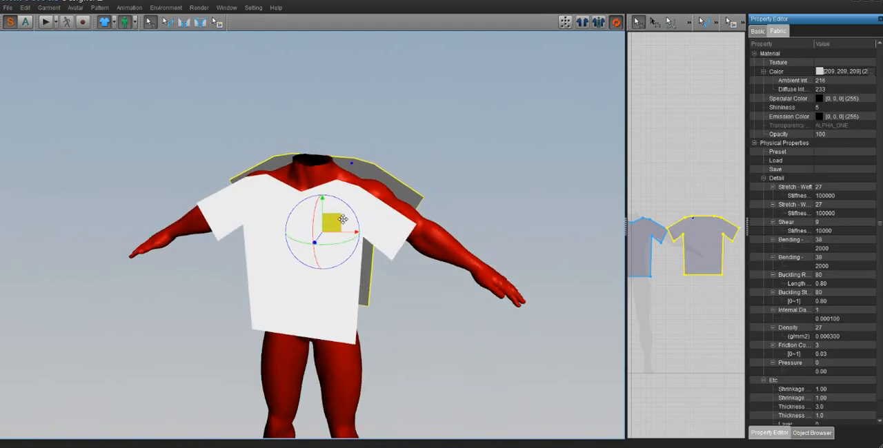
{"action": "right_click_drag", "start_coordinate": [342, 220], "coordinate": [364, 221]}
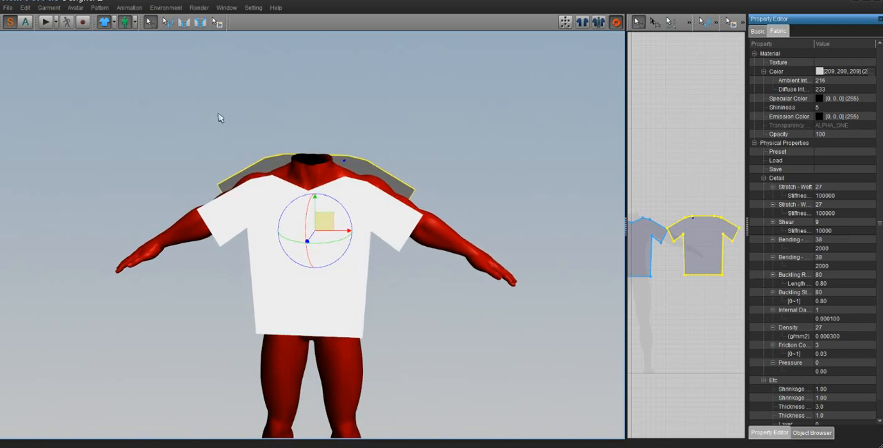
- With Segment Sewing, sew the front's upper sleeve edge to the matching back edge on the avatar's left side
{"action": "left_click", "coordinate": [183, 23]}
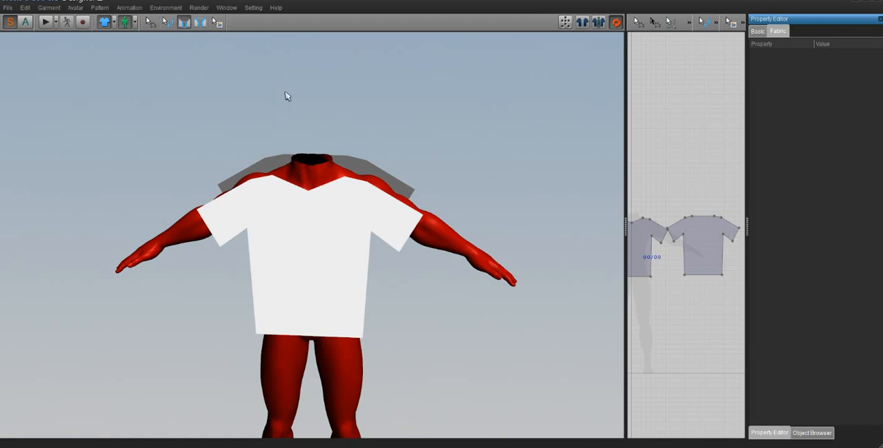
{"action": "middle_click_drag", "start_coordinate": [406, 99], "coordinate": [387, 117]}
{"action": "scroll", "coordinate": [383, 136], "scroll_direction": "up", "scroll_amount": 3}
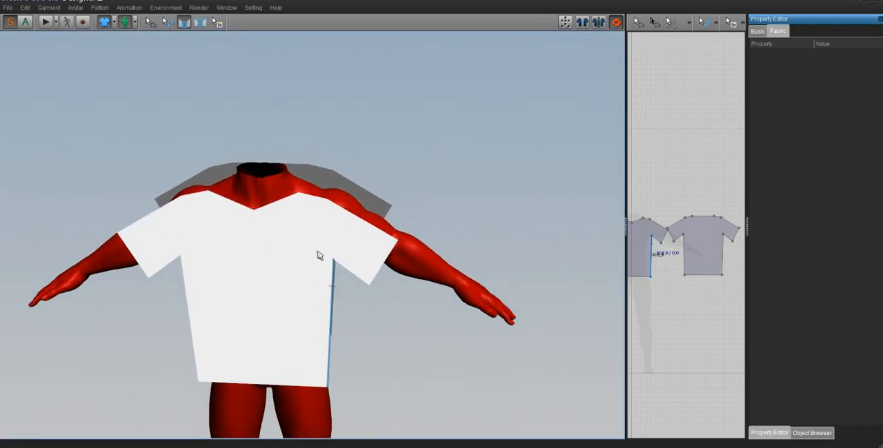
{"action": "mouse_move", "coordinate": [340, 232]}
{"action": "right_mouse_down"}
{"action": "mouse_move", "coordinate": [338, 250]}
{"action": "mouse_move", "coordinate": [331, 232]}
{"action": "right_mouse_up"}
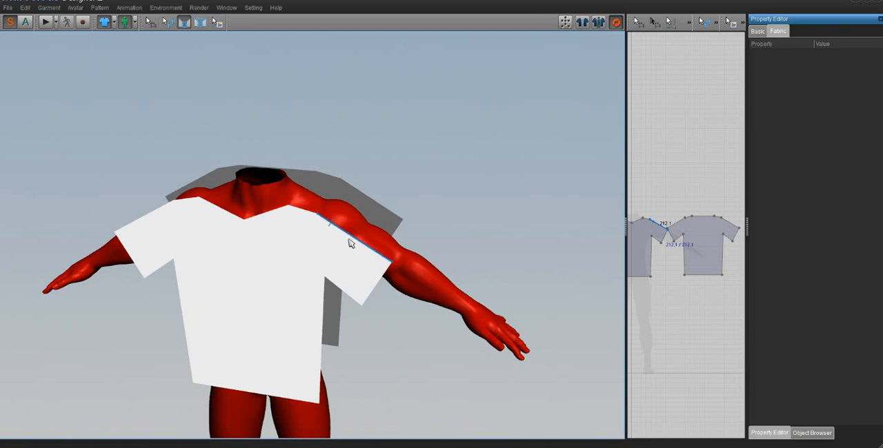
{"action": "left_click", "coordinate": [349, 243]}
{"action": "left_click", "coordinate": [360, 207]}
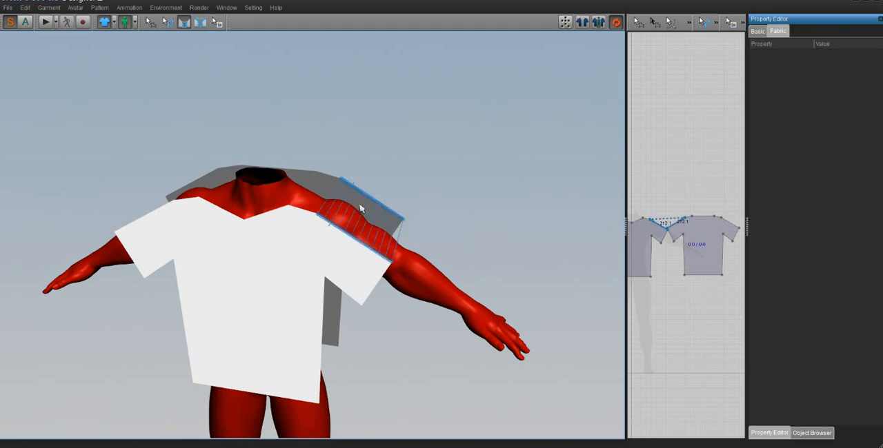
- Examine the seam lines between the front and back sleeve edges over the avatar's left arm from several angles
{"action": "right_click_drag", "start_coordinate": [366, 238], "coordinate": [333, 233]}
{"action": "scroll", "coordinate": [343, 247], "scroll_direction": "up", "scroll_amount": 1}
{"action": "scroll", "coordinate": [342, 247], "scroll_direction": "up", "scroll_amount": 4}
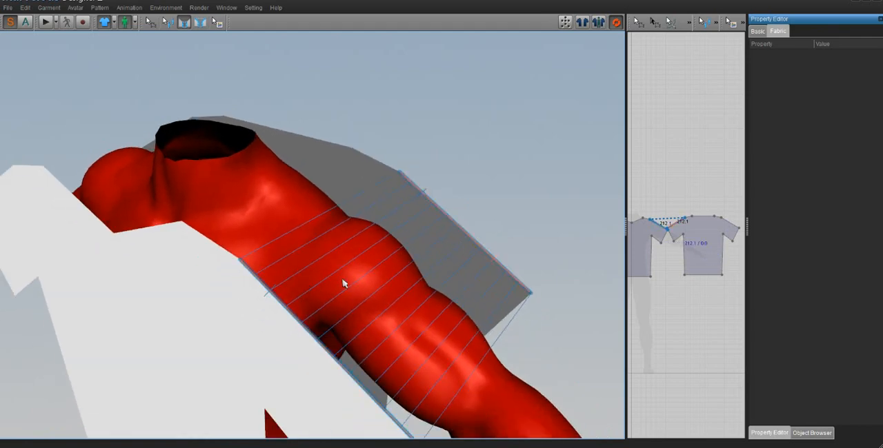
{"action": "scroll", "coordinate": [332, 287], "scroll_direction": "down", "scroll_amount": 1}
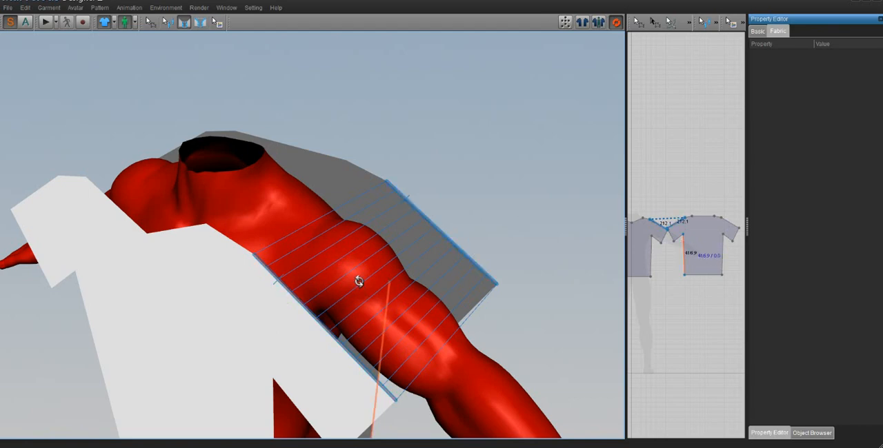
{"action": "right_click_drag", "start_coordinate": [358, 282], "coordinate": [398, 287]}
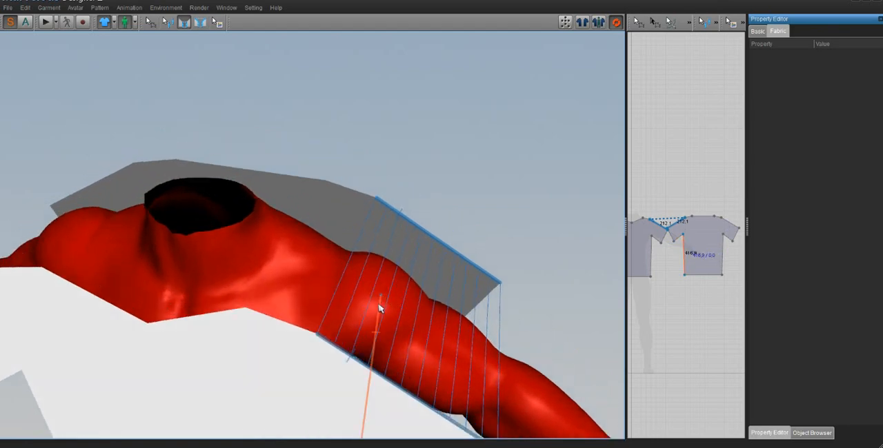
{"action": "scroll", "coordinate": [368, 321], "scroll_direction": "down", "scroll_amount": 2}
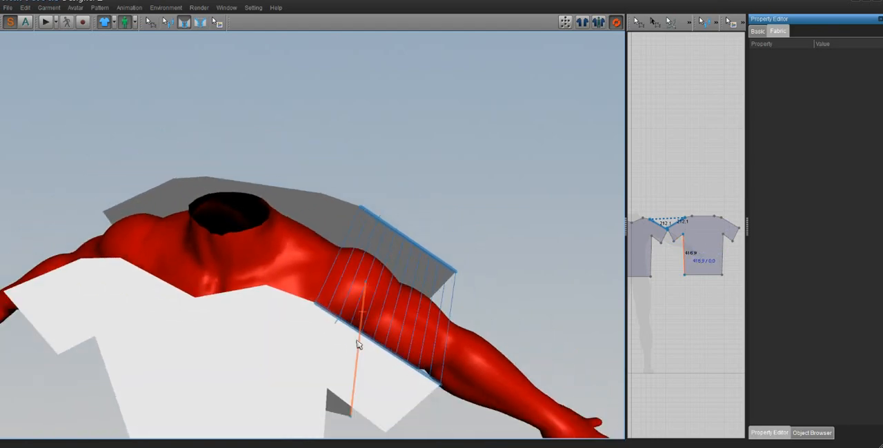
{"action": "left_click", "coordinate": [431, 255]}
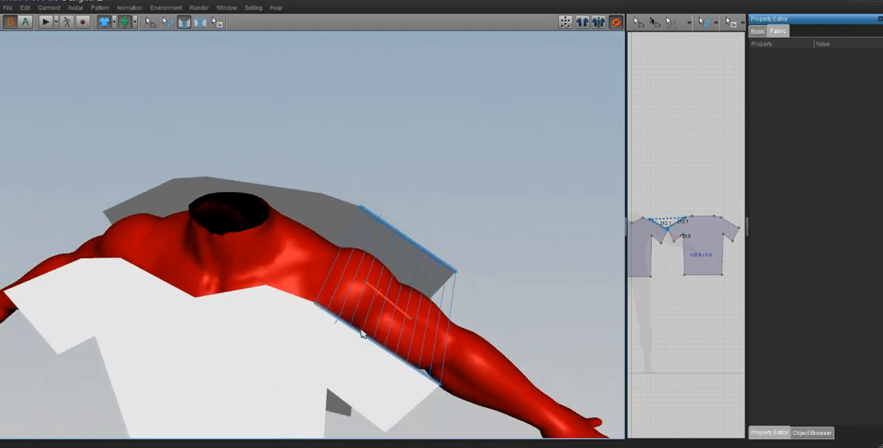
{"action": "right_click_drag", "start_coordinate": [347, 327], "coordinate": [308, 382]}
{"action": "middle_click_drag", "start_coordinate": [307, 382], "coordinate": [300, 376]}
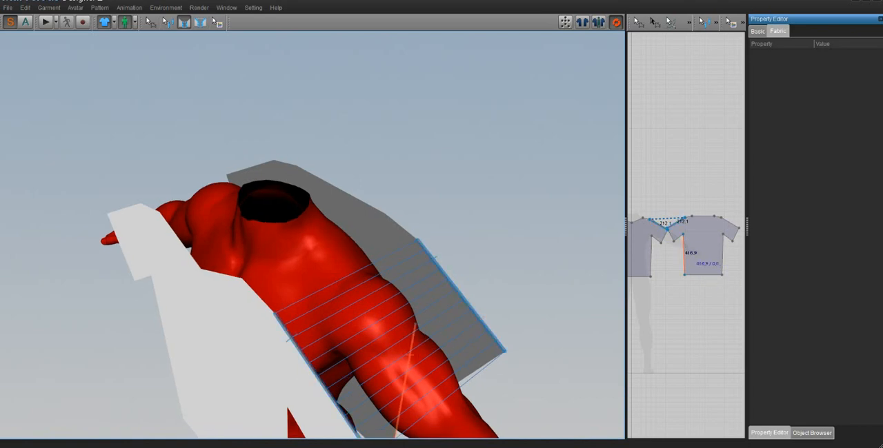
{"action": "right_click_drag", "start_coordinate": [311, 409], "coordinate": [308, 393]}
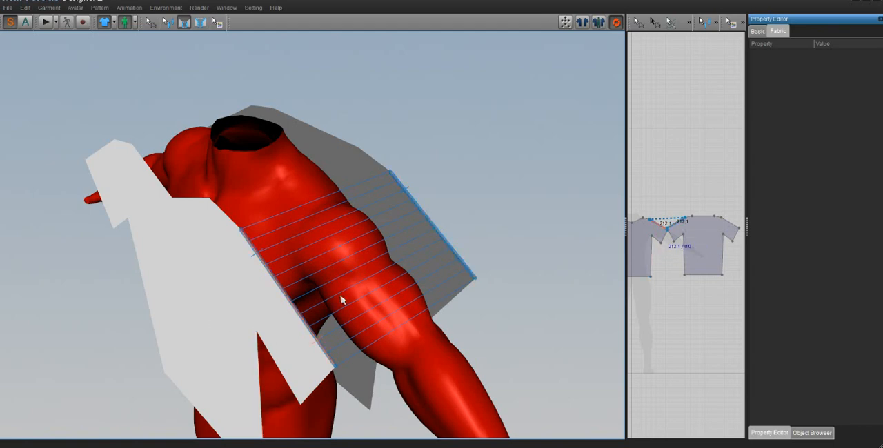
- Try to sew the short front shoulder segment to the back one on the avatar's left side, with crossing seam lines
{"action": "left_click", "coordinate": [303, 324]}
{"action": "right_click_drag", "start_coordinate": [300, 316], "coordinate": [324, 322]}
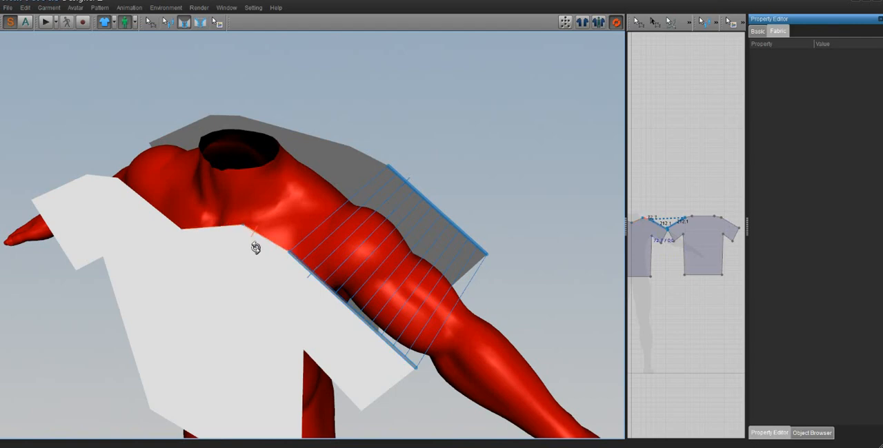
{"action": "left_click", "coordinate": [260, 253]}
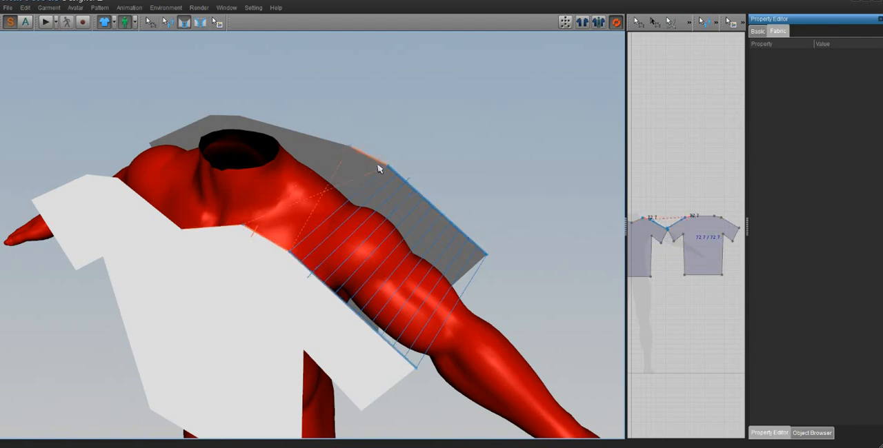
{"action": "left_click", "coordinate": [379, 168]}
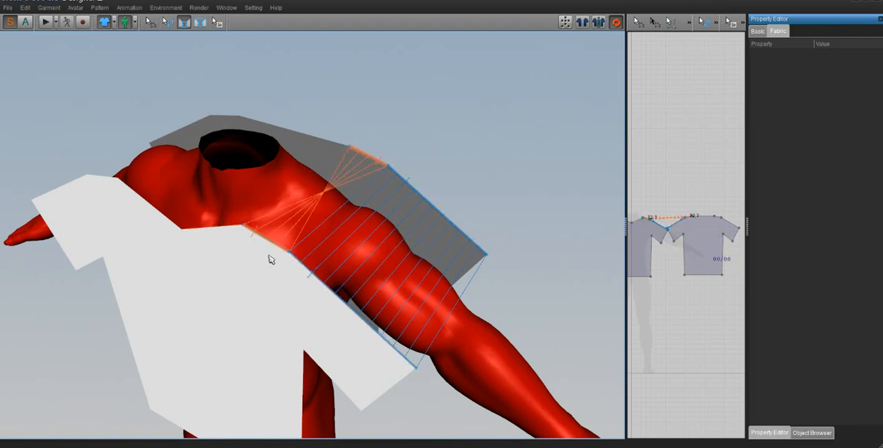
- Sew the short front and back shoulder segments on the avatar's left side with parallel, uncrossed seam lines
{"action": "right_click_drag", "start_coordinate": [269, 259], "coordinate": [322, 296]}
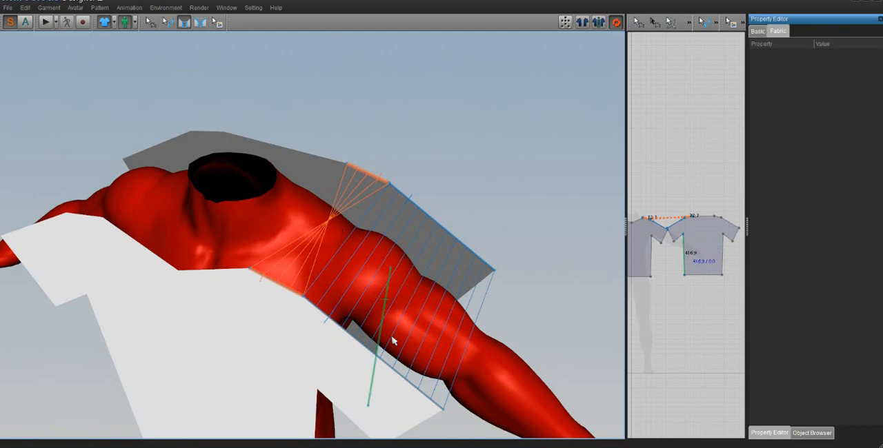
{"action": "scroll", "coordinate": [393, 340], "scroll_direction": "down", "scroll_amount": 2}
{"action": "scroll", "coordinate": [393, 340], "scroll_direction": "up", "scroll_amount": 2}
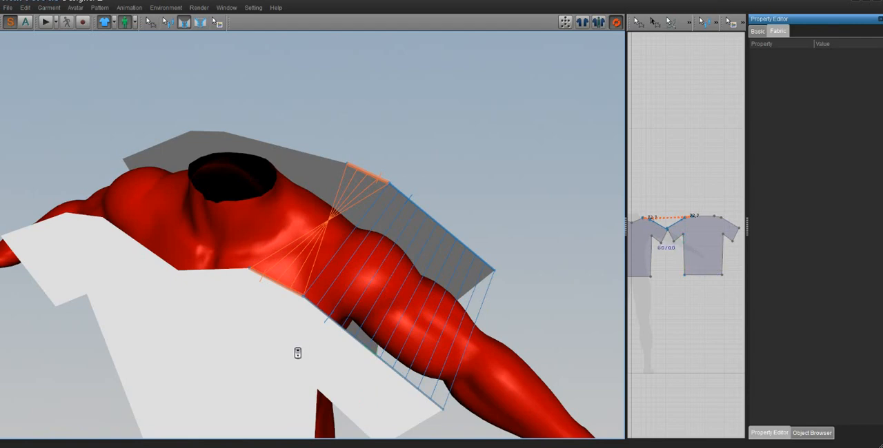
{"action": "right_click_drag", "start_coordinate": [430, 368], "coordinate": [384, 371]}
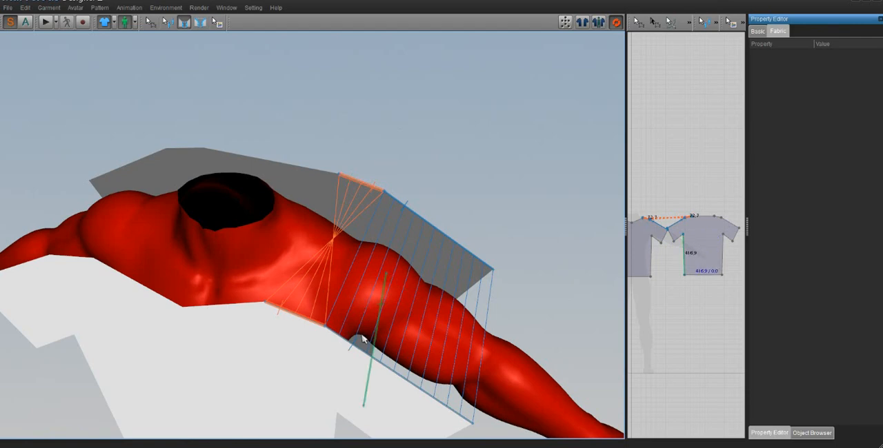
{"action": "left_click", "coordinate": [363, 195]}
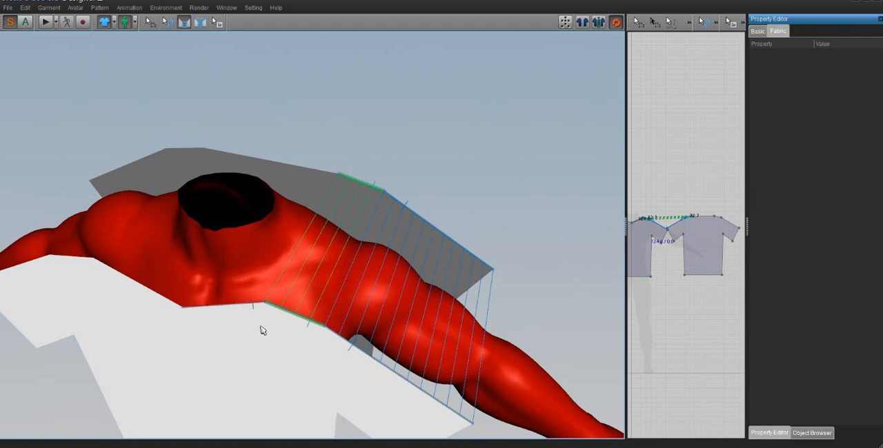
- Sew the short front shoulder segment to the matching back segment on the avatar's right side, with crossing seam lines
{"action": "scroll", "coordinate": [343, 332], "scroll_direction": "up", "scroll_amount": 2}
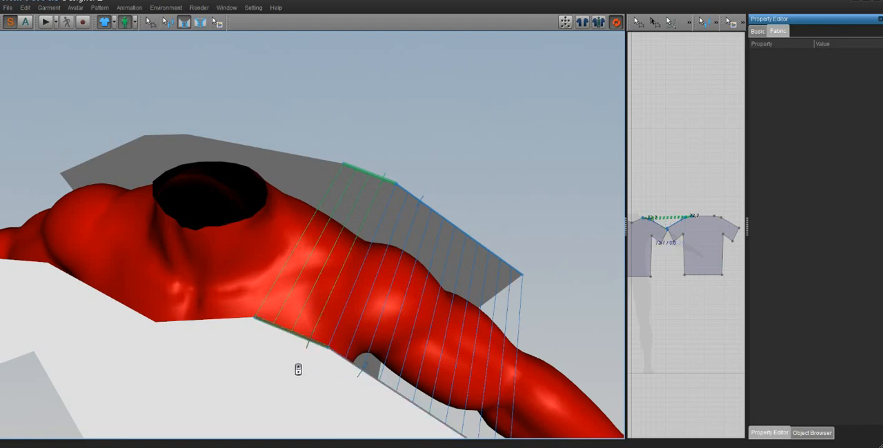
{"action": "middle_click_drag", "start_coordinate": [294, 368], "coordinate": [319, 364]}
{"action": "left_click", "coordinate": [208, 222]}
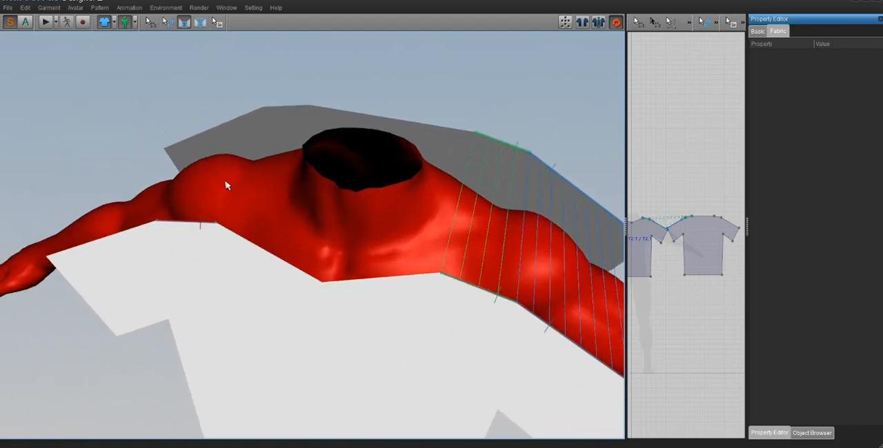
{"action": "left_click", "coordinate": [283, 122]}
{"action": "right_click_drag", "start_coordinate": [391, 247], "coordinate": [418, 244]}
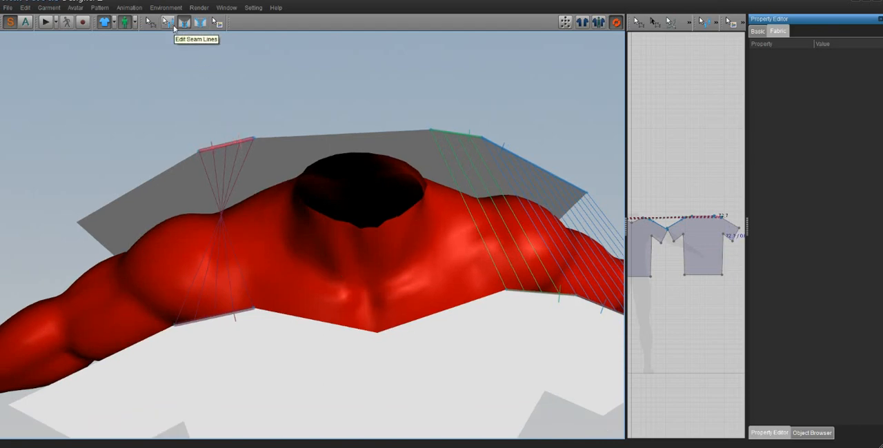
- Reverse the crossed shoulder seam line on the avatar's right side with Edit Seam Lines
{"action": "left_click", "coordinate": [169, 23]}
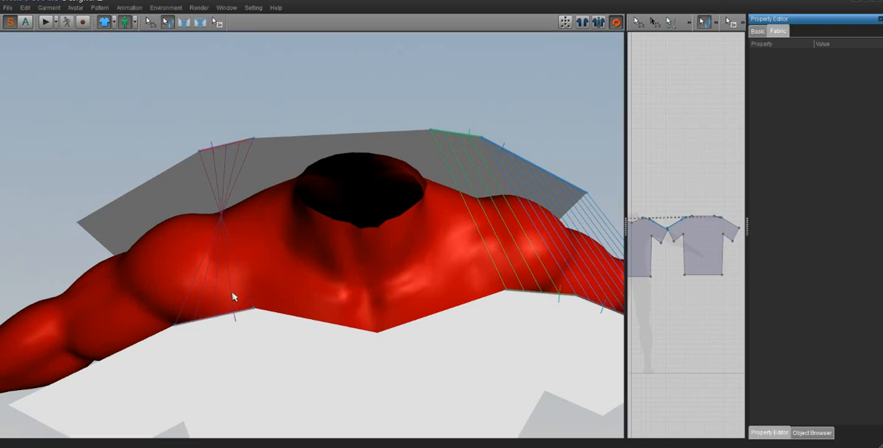
{"action": "left_click", "coordinate": [230, 319]}
{"action": "right_click", "coordinate": [226, 316]}
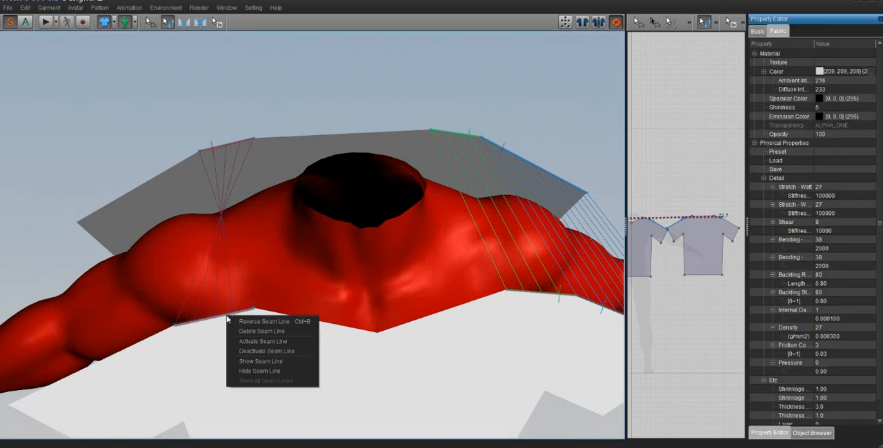
{"action": "right_click", "coordinate": [217, 318]}
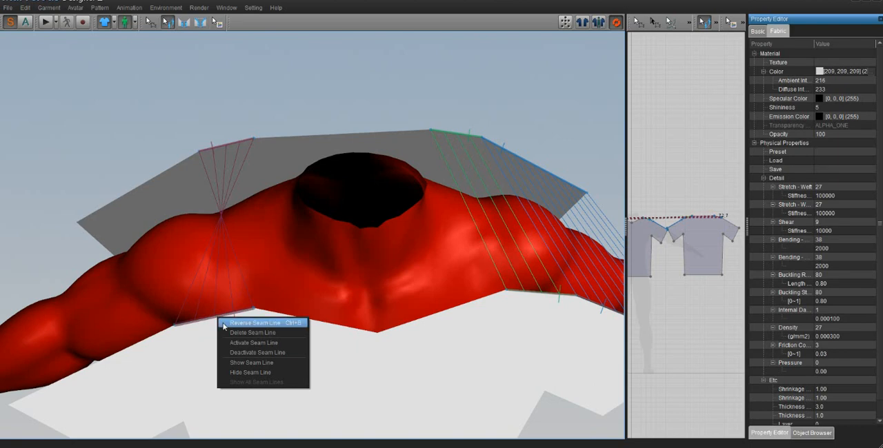
{"action": "left_click", "coordinate": [273, 325]}
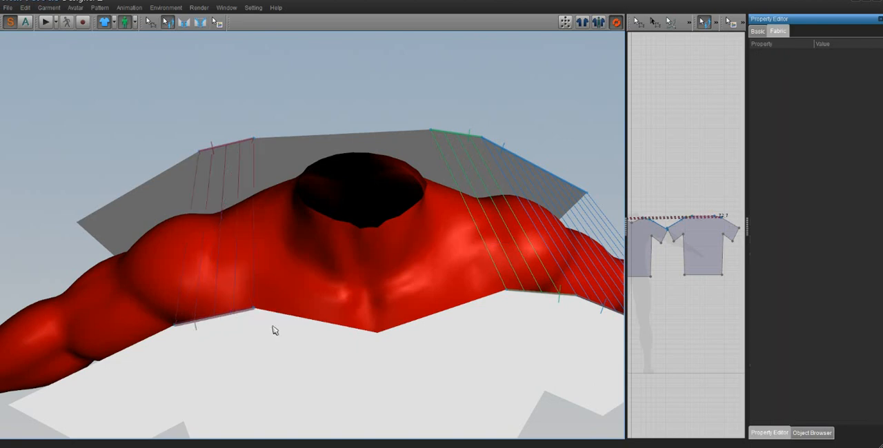
- With Segment Sewing, sew the front and back upper sleeve edges together on the avatar's right side
{"action": "mouse_move", "coordinate": [266, 334]}
{"action": "right_mouse_down"}
{"action": "mouse_move", "coordinate": [255, 336]}
{"action": "mouse_move", "coordinate": [271, 332]}
{"action": "right_mouse_up"}
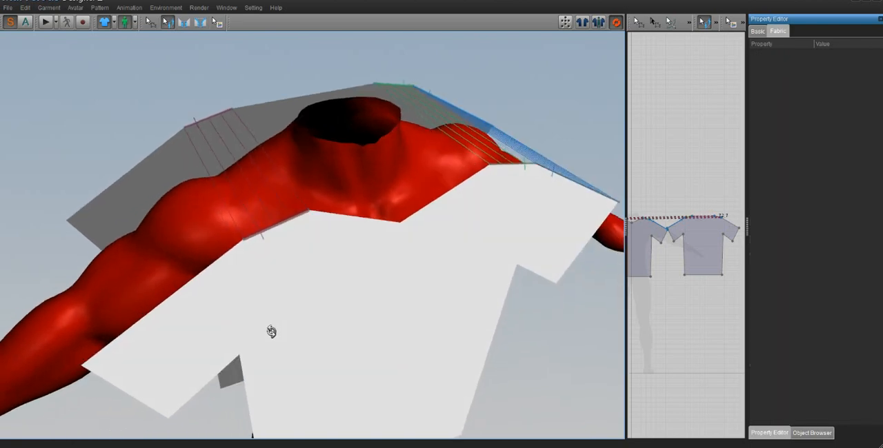
{"action": "middle_click_drag", "start_coordinate": [302, 299], "coordinate": [310, 294]}
{"action": "left_click", "coordinate": [184, 23]}
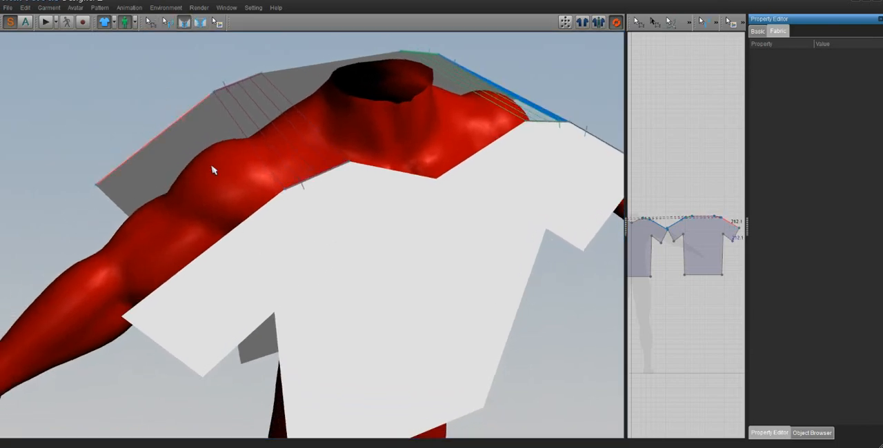
{"action": "left_click", "coordinate": [222, 241]}
{"action": "left_click", "coordinate": [177, 150]}
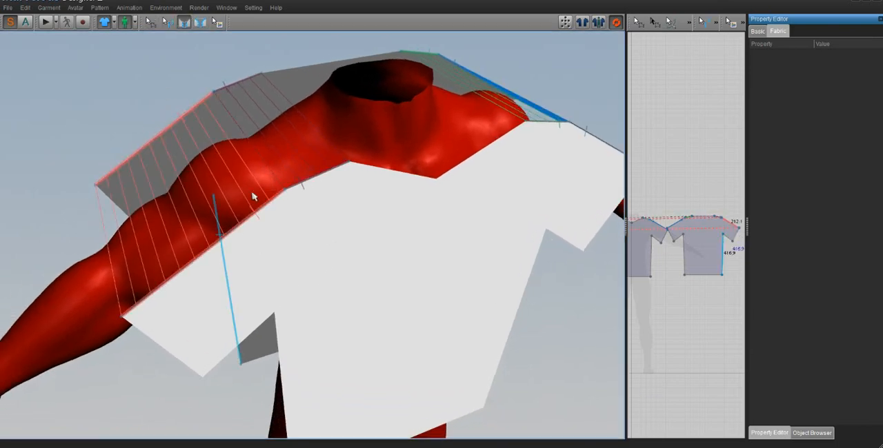
- Sew the front and back side edges of the shirt body together on the avatar's right side
{"action": "scroll", "coordinate": [252, 193], "scroll_direction": "down", "scroll_amount": 5}
{"action": "right_click_drag", "start_coordinate": [252, 193], "coordinate": [252, 152]}
{"action": "left_click", "coordinate": [271, 199]}
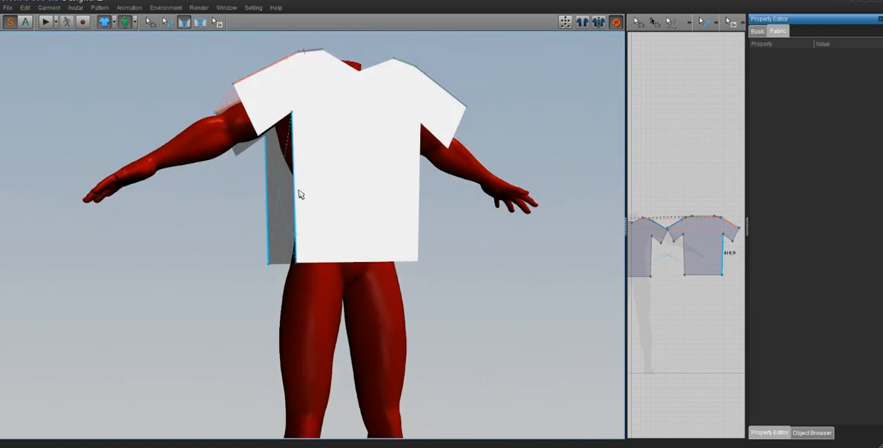
{"action": "left_click", "coordinate": [299, 154]}
- Sew the front and back lower sleeve edges together on the avatar's right side
{"action": "left_click", "coordinate": [274, 124]}
{"action": "left_click", "coordinate": [256, 143]}
{"action": "right_click_drag", "start_coordinate": [258, 143], "coordinate": [252, 171]}
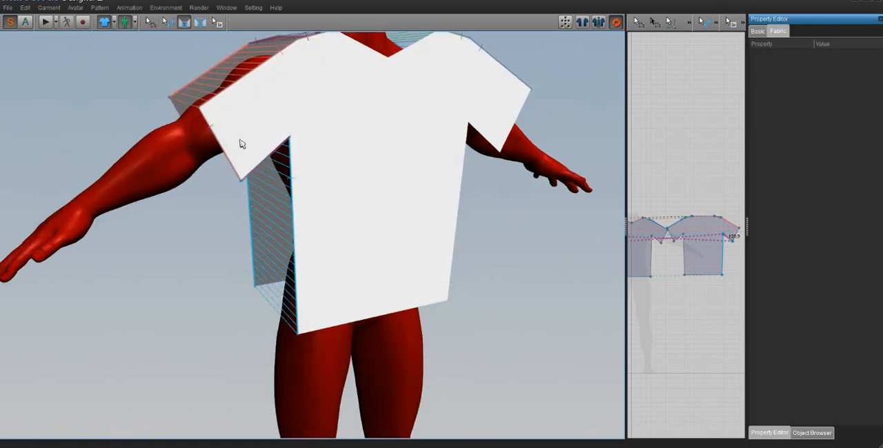
{"action": "right_click_drag", "start_coordinate": [236, 178], "coordinate": [200, 191]}
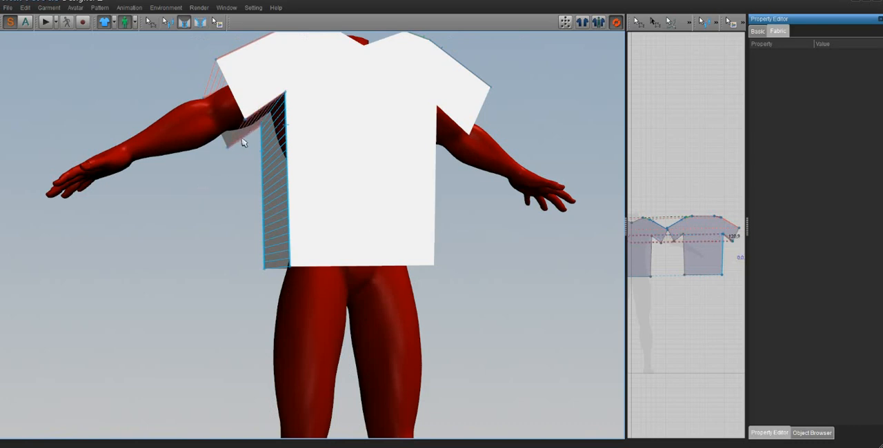
- Sew the front and back side edges and lower sleeve edges together on the avatar's left side
{"action": "right_click_drag", "start_coordinate": [371, 165], "coordinate": [422, 151]}
{"action": "left_click", "coordinate": [416, 120]}
{"action": "left_click", "coordinate": [427, 150]}
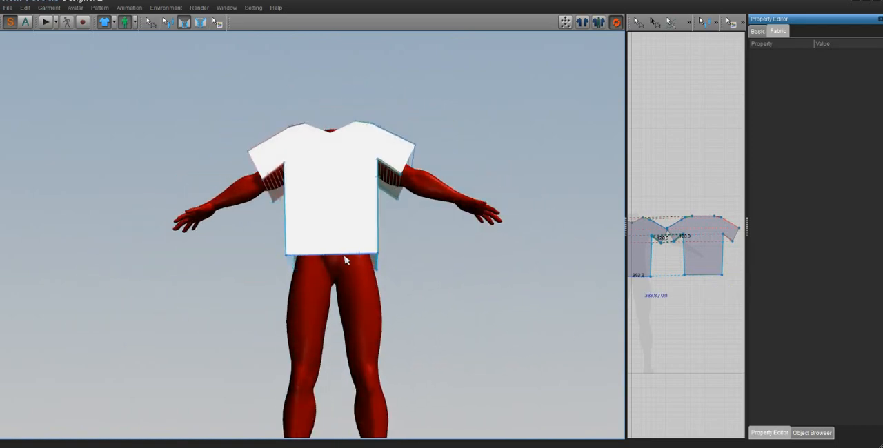
- Simulate the sewn T-shirt so it drapes onto the avatar
{"action": "right_click_drag", "start_coordinate": [345, 195], "coordinate": [339, 239]}
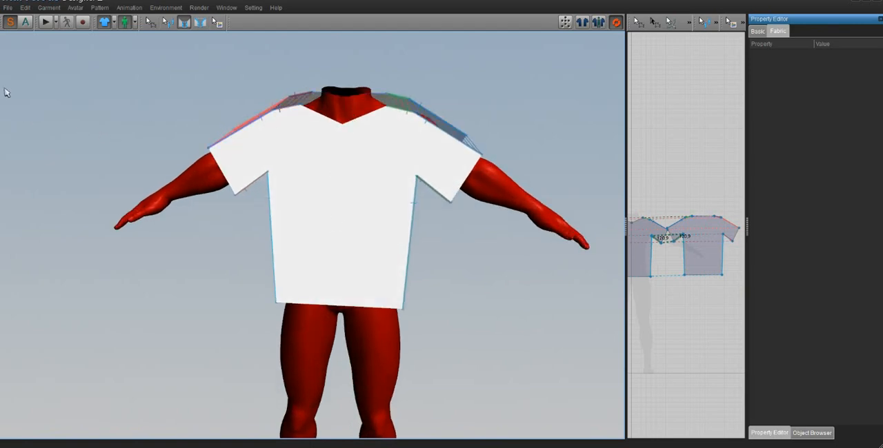
{"action": "right_click_drag", "start_coordinate": [384, 179], "coordinate": [348, 155]}
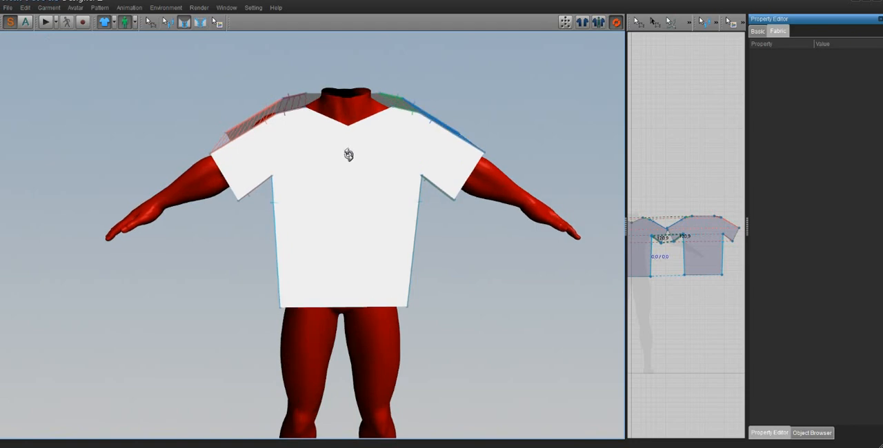
{"action": "left_click", "coordinate": [45, 24]}
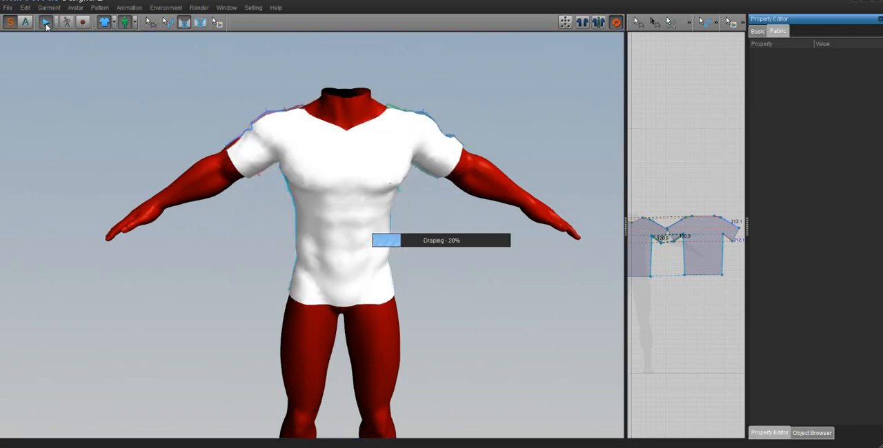
{"action": "right_click_drag", "start_coordinate": [398, 170], "coordinate": [321, 168]}
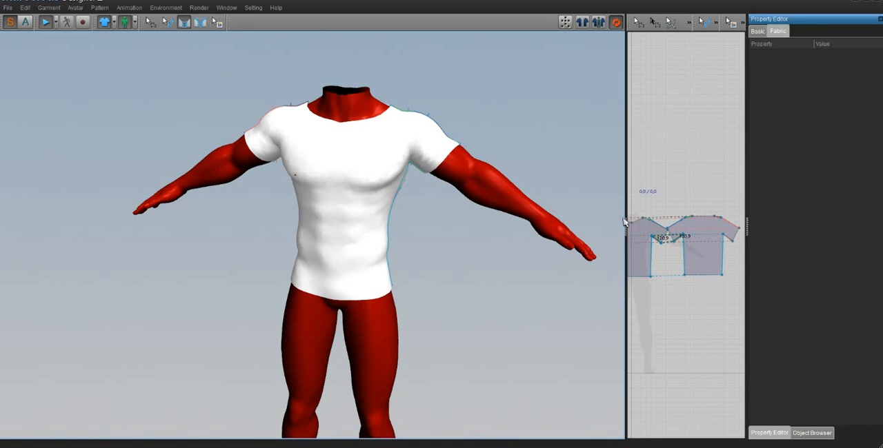
- Stop the simulation and widen the 2D pattern window so the whole front piece can be edited
{"action": "left_click_drag", "start_coordinate": [625, 224], "coordinate": [518, 230]}
{"action": "middle_click_drag", "start_coordinate": [551, 226], "coordinate": [609, 216]}
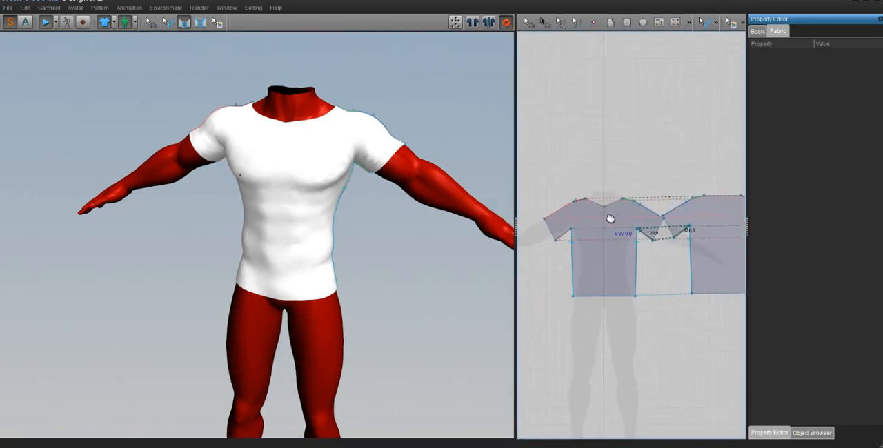
{"action": "scroll", "coordinate": [611, 219], "scroll_direction": "up", "scroll_amount": 5}
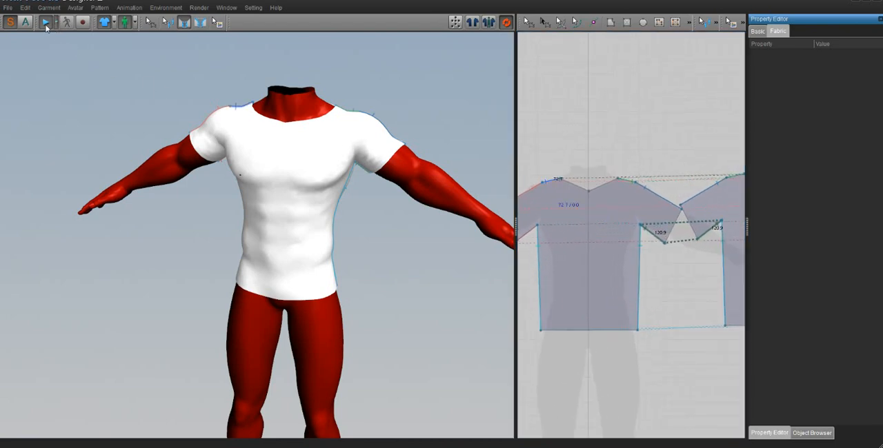
{"action": "scroll", "coordinate": [599, 175], "scroll_direction": "up", "scroll_amount": 5}
{"action": "scroll", "coordinate": [600, 174], "scroll_direction": "down", "scroll_amount": 3}
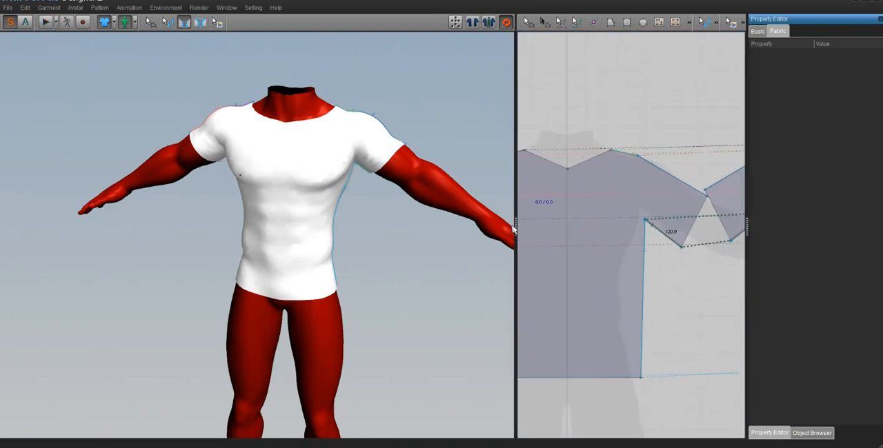
{"action": "left_click_drag", "start_coordinate": [516, 224], "coordinate": [377, 226]}
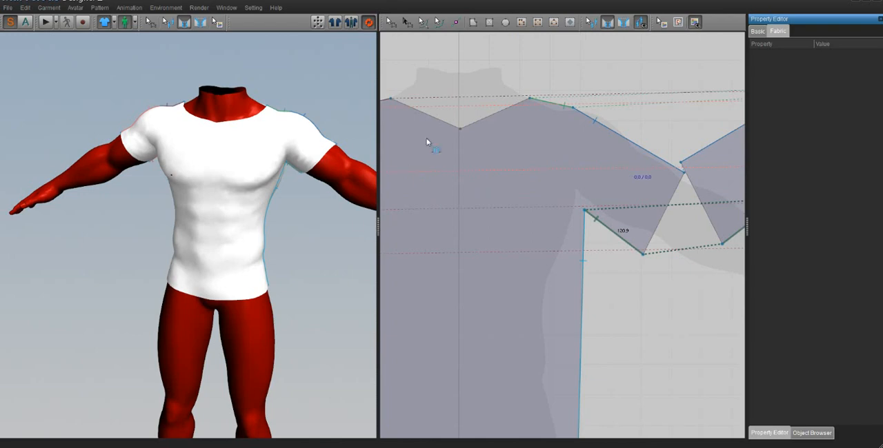
{"action": "scroll", "coordinate": [479, 142], "scroll_direction": "down", "scroll_amount": 3}
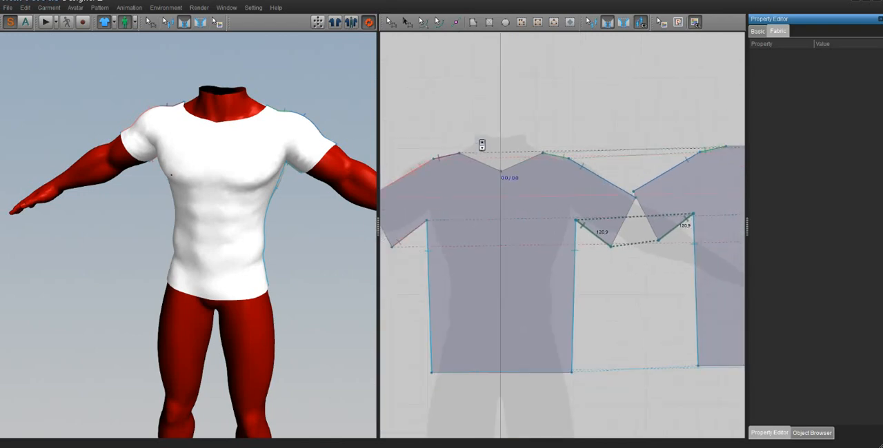
- Restart the simulation and delete the centre point of the V-neckline on the front pattern piece
{"action": "left_click", "coordinate": [45, 22]}
{"action": "left_click", "coordinate": [390, 22]}
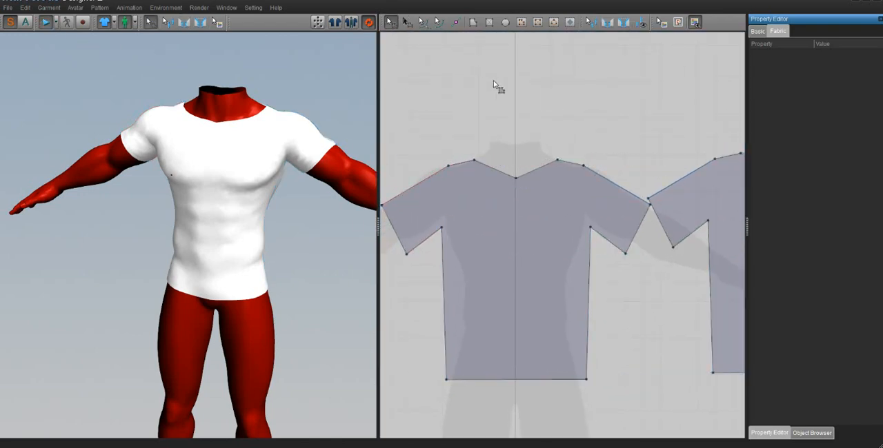
{"action": "left_click", "coordinate": [516, 180]}
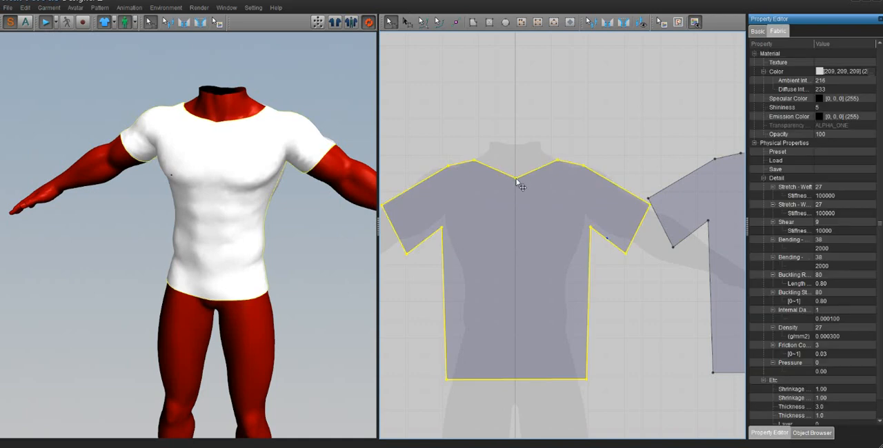
{"action": "left_click", "coordinate": [515, 180]}
{"action": "key", "text": "Delete"}
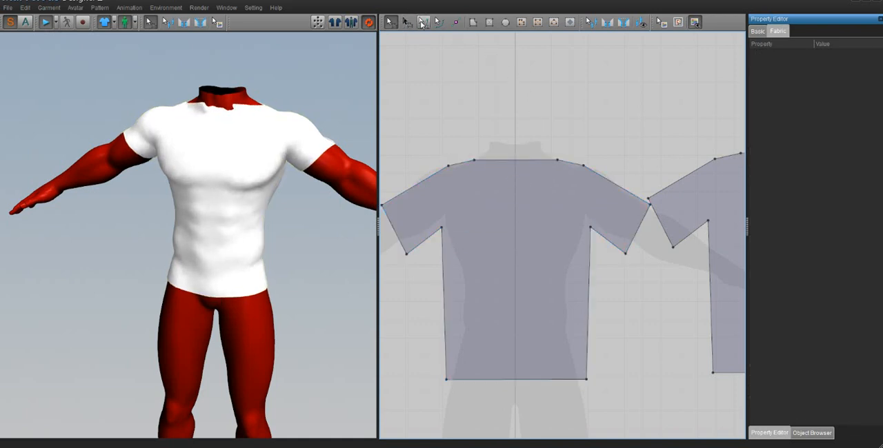
- Curve the straight neckline edge of the front piece downward into a round neck with Edit Curvature
{"action": "left_click", "coordinate": [423, 23]}
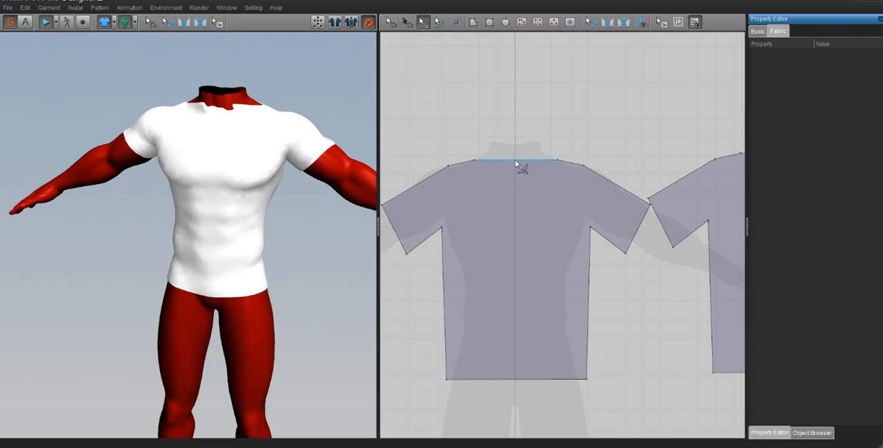
{"action": "left_click_drag", "start_coordinate": [514, 161], "coordinate": [517, 215]}
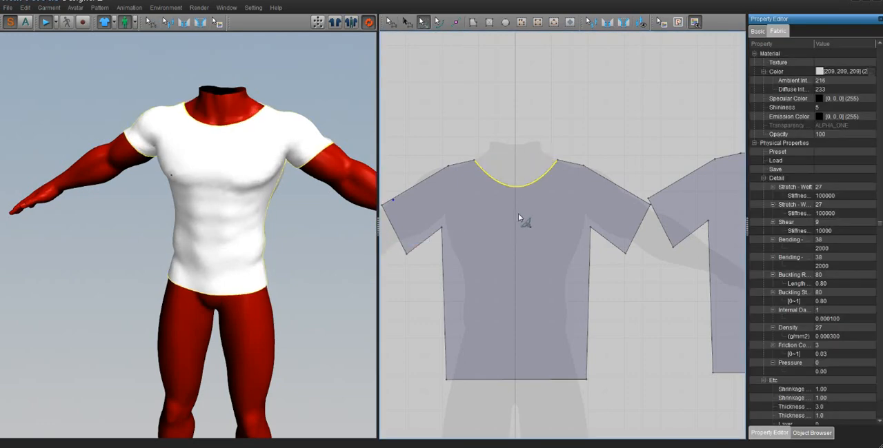
{"action": "right_click_drag", "start_coordinate": [306, 211], "coordinate": [331, 216]}
{"action": "left_click", "coordinate": [178, 159]}
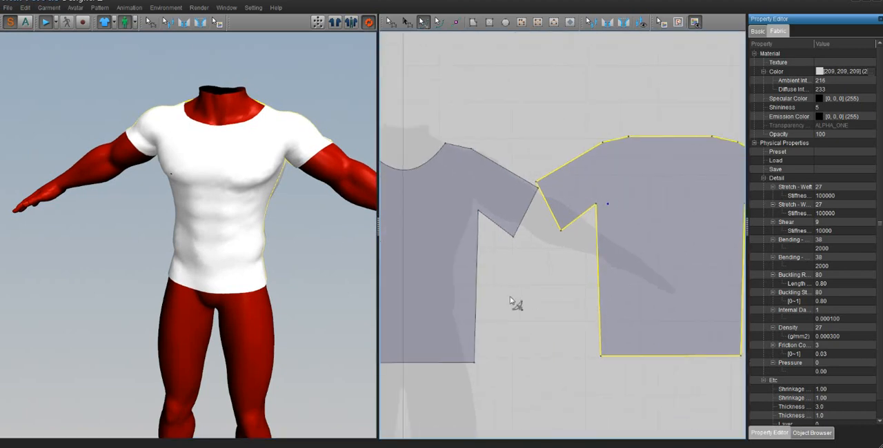
{"action": "middle_click_drag", "start_coordinate": [514, 304], "coordinate": [523, 261]}
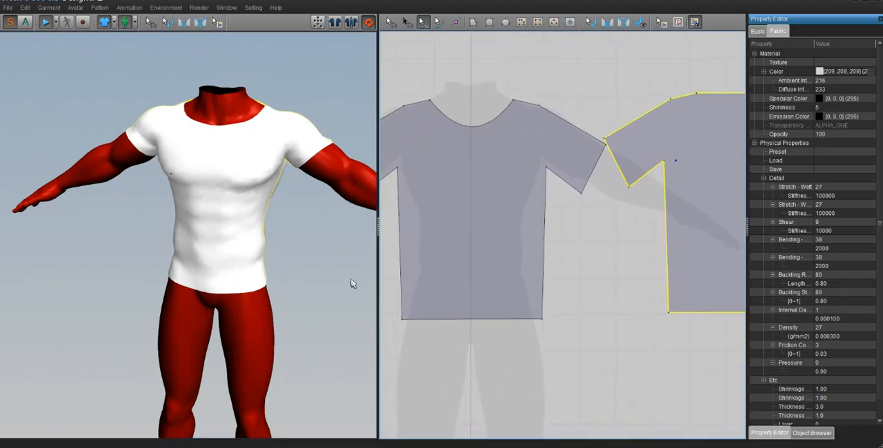
{"action": "left_click", "coordinate": [450, 172]}
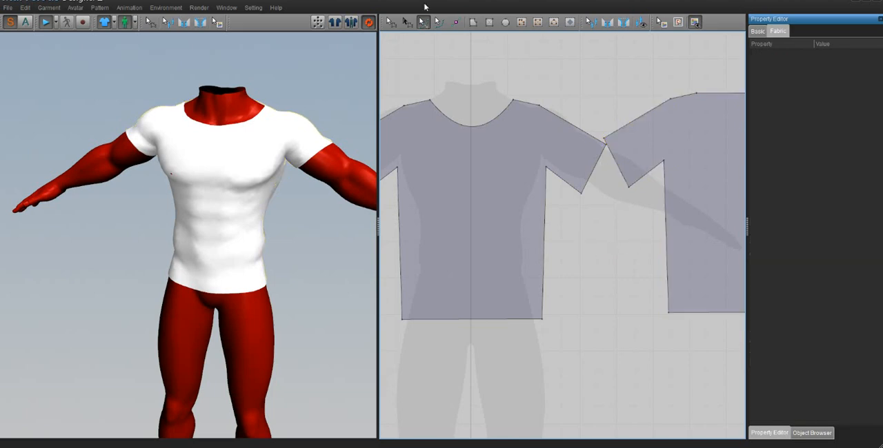
- Set the fabric colour of both the front and back pieces to the green 85, 170, 127
{"action": "left_click", "coordinate": [392, 23]}
{"action": "left_click", "coordinate": [457, 195]}
{"action": "left_click", "coordinate": [704, 196], "text": "shift"}
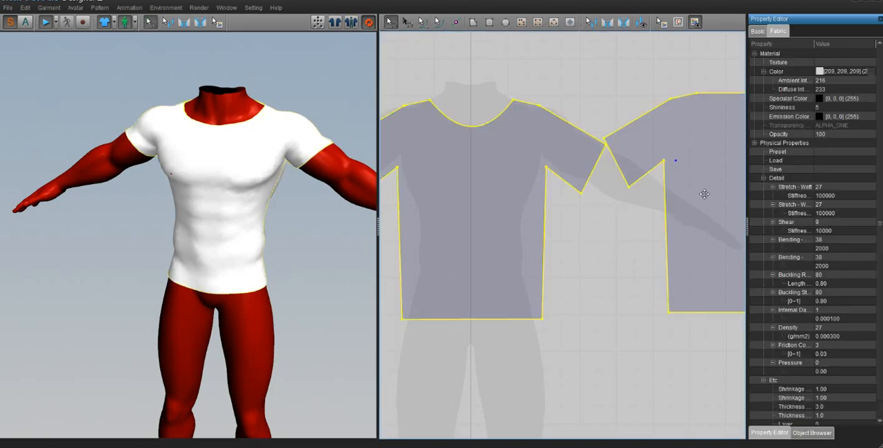
{"action": "left_click", "coordinate": [873, 72]}
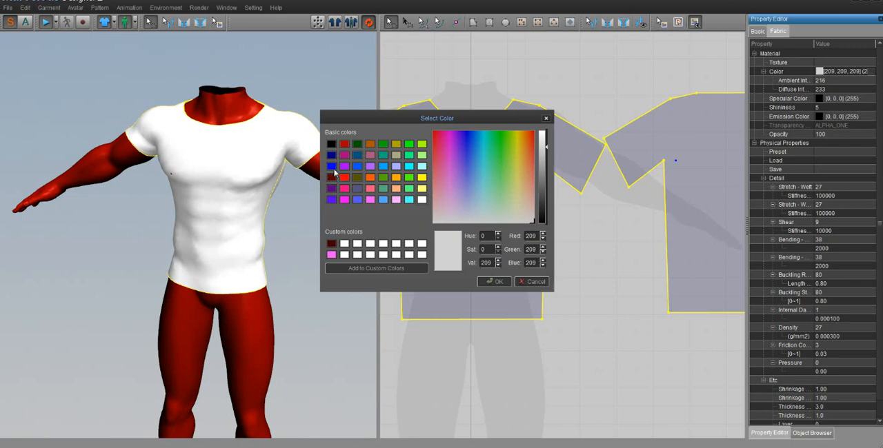
{"action": "left_click", "coordinate": [344, 177]}
{"action": "left_click", "coordinate": [344, 188]}
{"action": "left_click", "coordinate": [344, 199]}
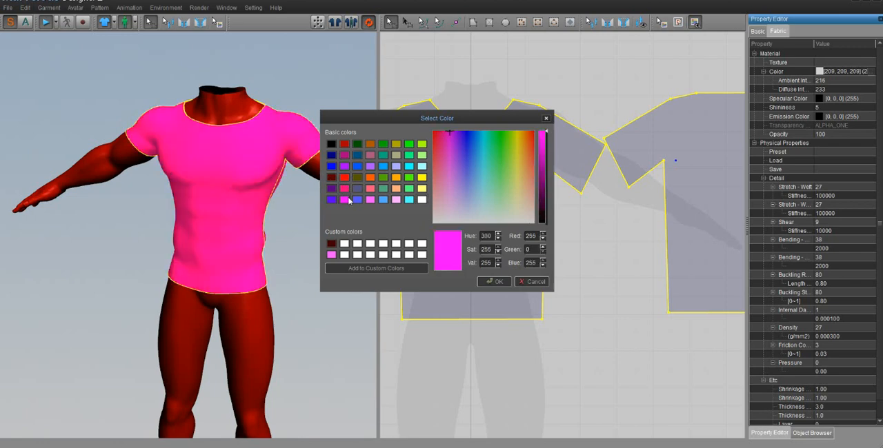
{"action": "left_click", "coordinate": [382, 188]}
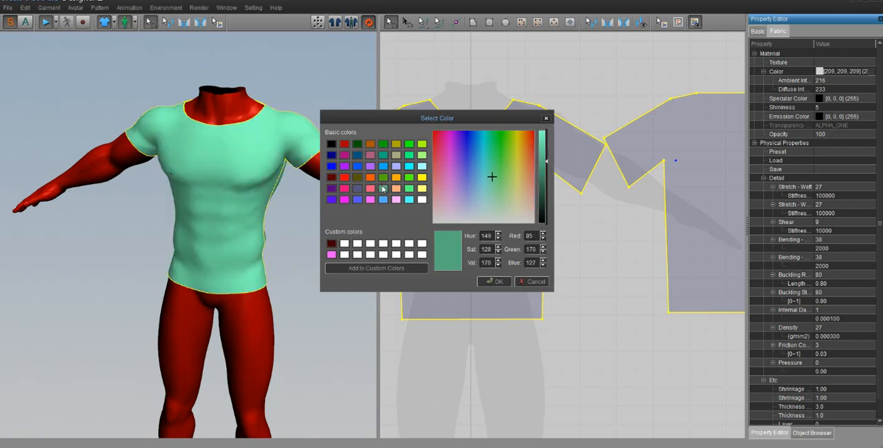
{"action": "left_click", "coordinate": [495, 282]}
- Move the back pattern piece slightly away from the front piece to leave a gap between their sleeves
{"action": "scroll", "coordinate": [536, 216], "scroll_direction": "down", "scroll_amount": 3}
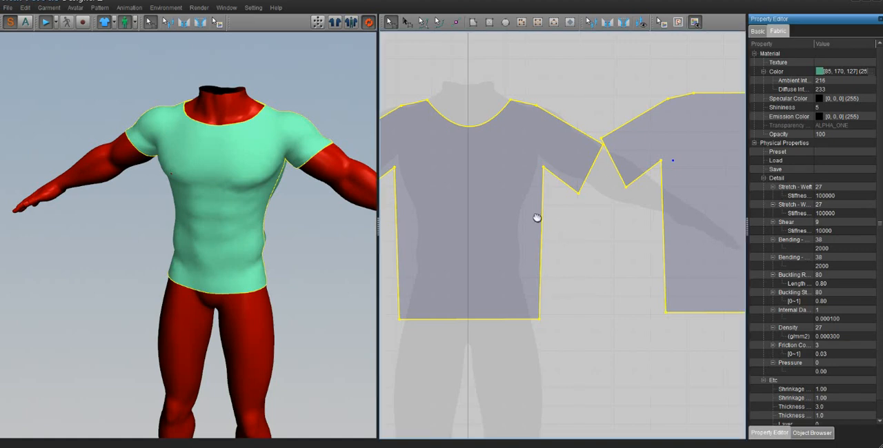
{"action": "scroll", "coordinate": [536, 216], "scroll_direction": "up", "scroll_amount": 2}
{"action": "scroll", "coordinate": [540, 219], "scroll_direction": "down", "scroll_amount": 2}
{"action": "left_click", "coordinate": [674, 135]}
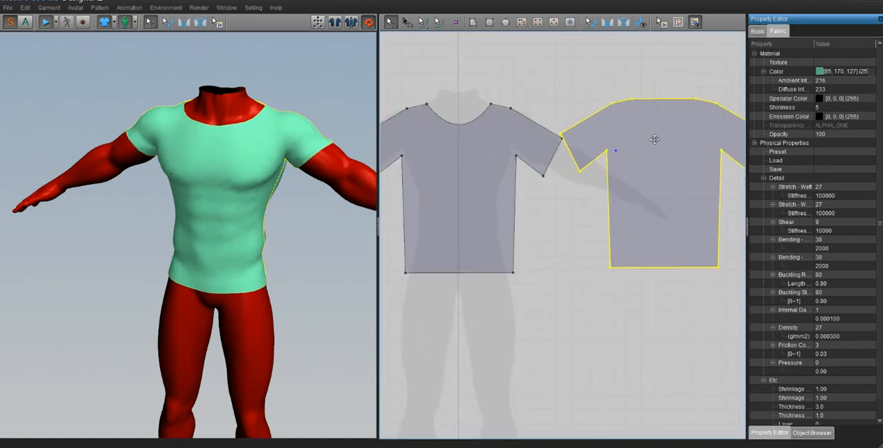
{"action": "left_click_drag", "start_coordinate": [658, 144], "coordinate": [666, 138]}
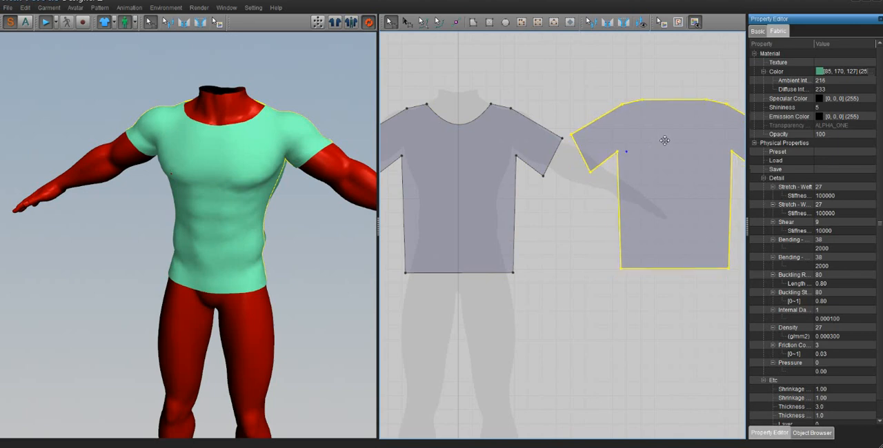
{"action": "scroll", "coordinate": [590, 197], "scroll_direction": "down", "scroll_amount": 2}
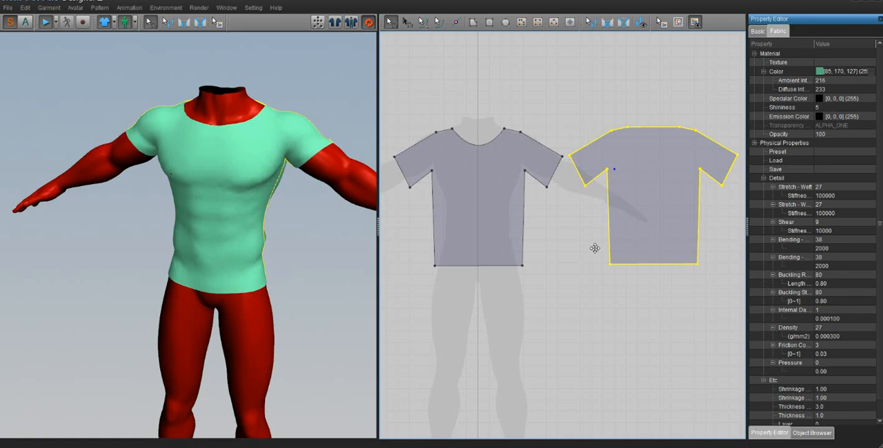
- Select both shirt pieces and move them up in the 2D pattern window, clear of the avatar's leg silhouette
{"action": "middle_click_drag", "start_coordinate": [557, 274], "coordinate": [577, 175]}
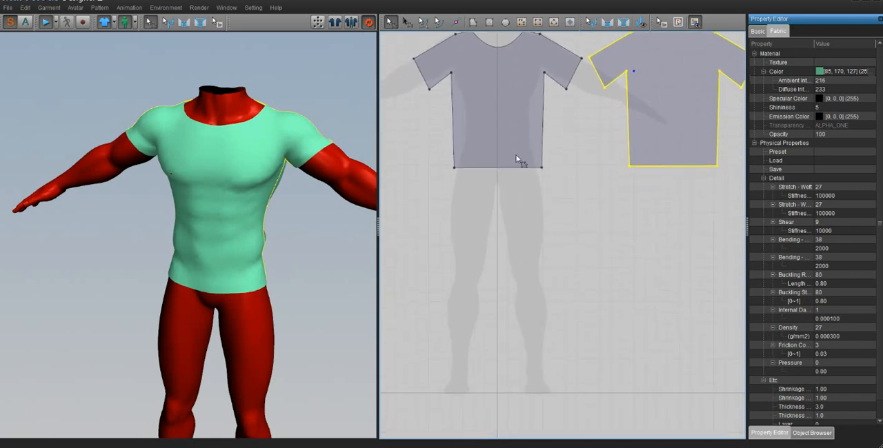
{"action": "mouse_move", "coordinate": [267, 235]}
{"action": "middle_mouse_down"}
{"action": "mouse_move", "coordinate": [259, 206]}
{"action": "mouse_move", "coordinate": [260, 227]}
{"action": "middle_mouse_up"}
{"action": "scroll", "coordinate": [252, 237], "scroll_direction": "up", "scroll_amount": 1}
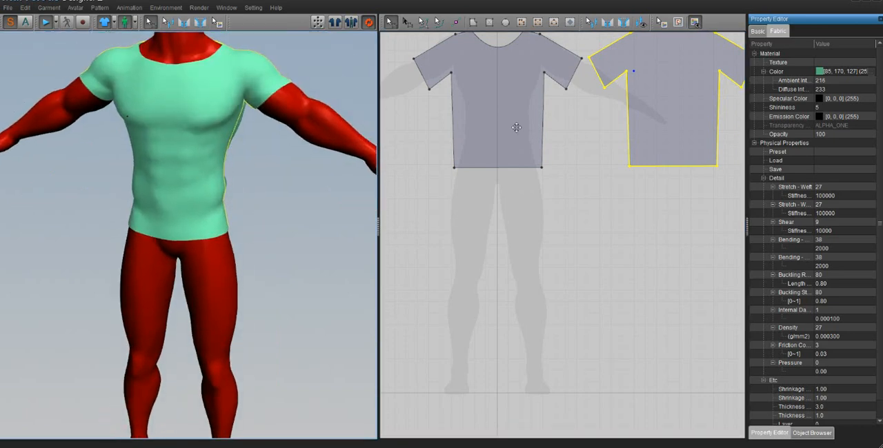
{"action": "left_click", "coordinate": [524, 120]}
{"action": "left_click", "coordinate": [679, 118], "text": "shift"}
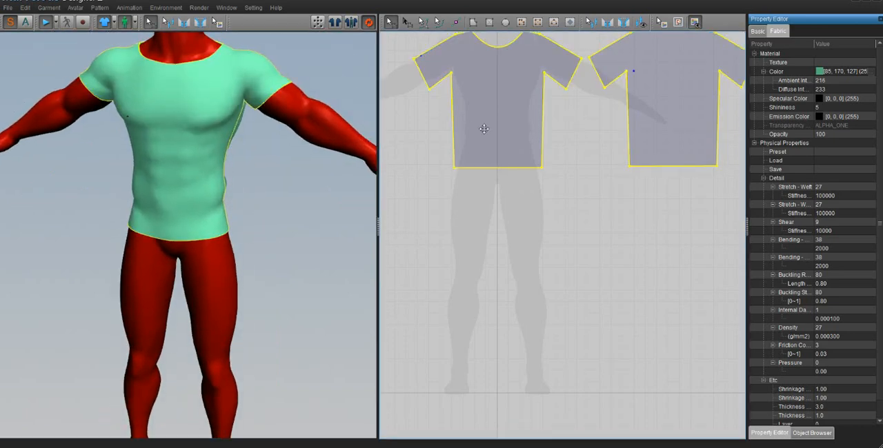
{"action": "left_click_drag", "start_coordinate": [484, 129], "coordinate": [457, 14]}
{"action": "scroll", "coordinate": [503, 228], "scroll_direction": "down", "scroll_amount": 2}
{"action": "scroll", "coordinate": [502, 228], "scroll_direction": "up", "scroll_amount": 5}
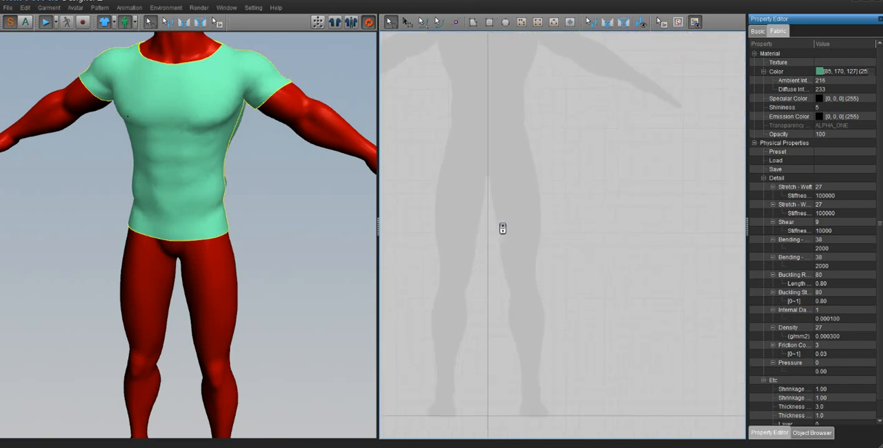
{"action": "scroll", "coordinate": [502, 228], "scroll_direction": "up", "scroll_amount": 4}
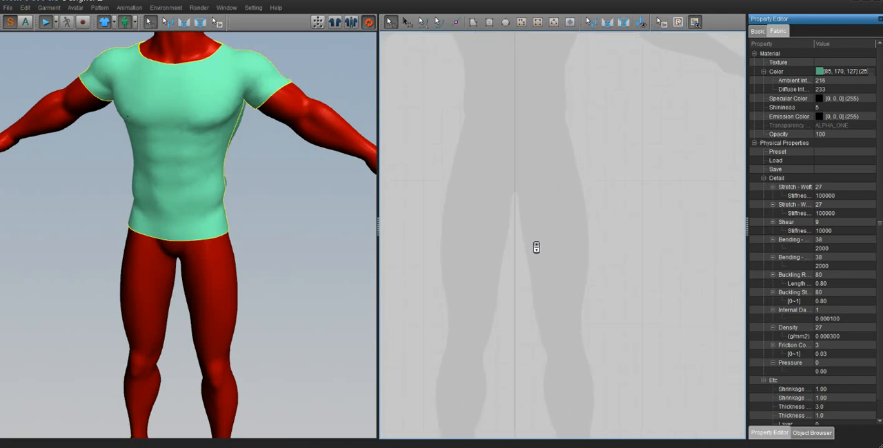
{"action": "mouse_move", "coordinate": [535, 247]}
{"action": "middle_mouse_down"}
{"action": "mouse_move", "coordinate": [530, 239]}
{"action": "mouse_move", "coordinate": [551, 242]}
{"action": "middle_mouse_up"}
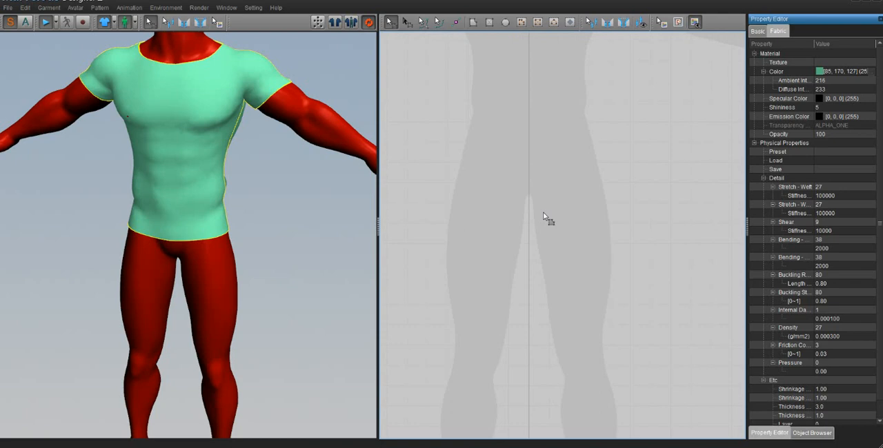
- Draw a half-trouser polygon over one leg of the avatar silhouette, from the waist centre line down past the crotch to the ankle
{"action": "left_click", "coordinate": [471, 24]}
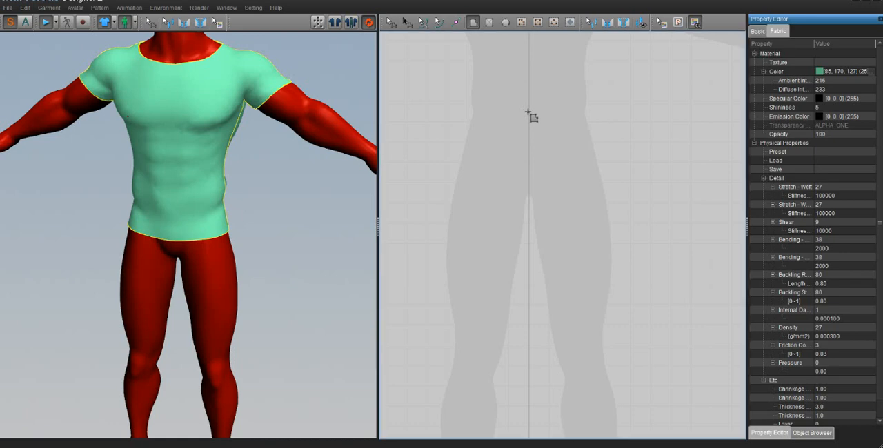
{"action": "left_click_drag", "start_coordinate": [527, 113], "coordinate": [527, 195]}
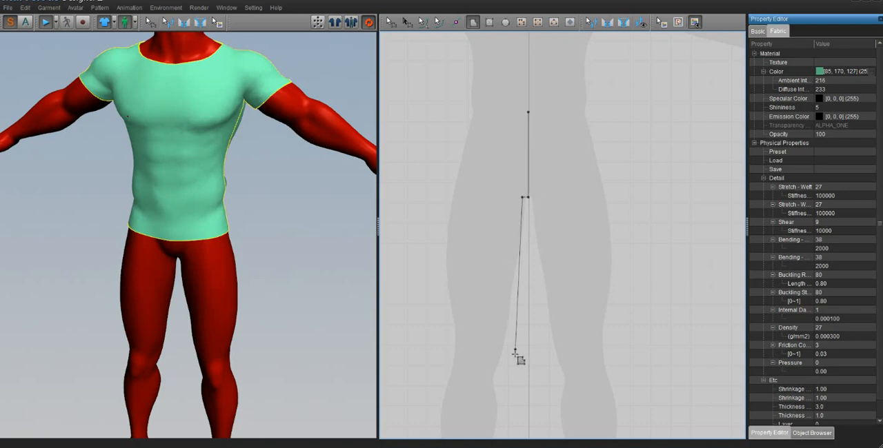
{"action": "middle_click_drag", "start_coordinate": [512, 358], "coordinate": [551, 223], "text": "shift"}
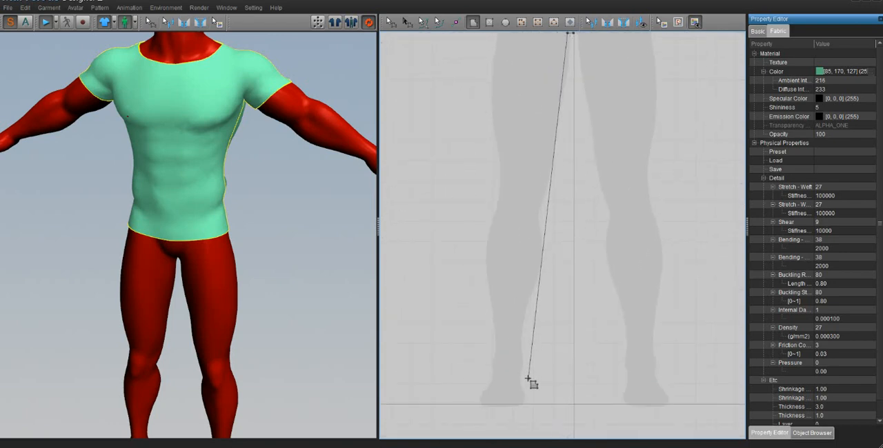
{"action": "left_click", "coordinate": [528, 378]}
{"action": "left_click", "coordinate": [477, 379]}
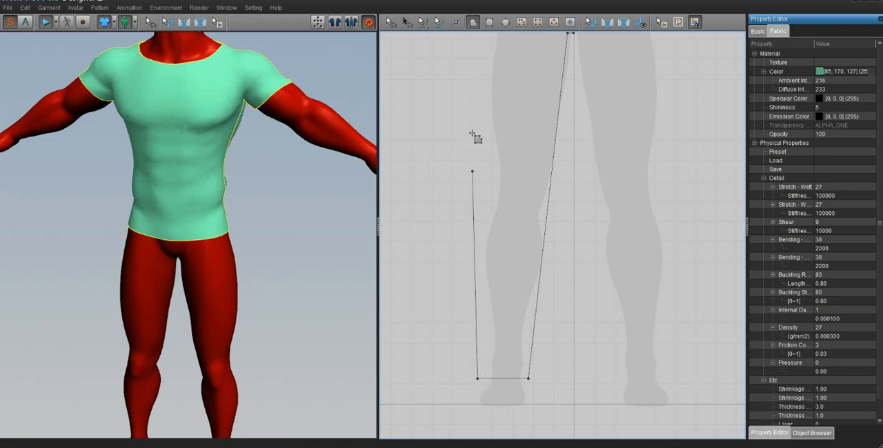
{"action": "middle_click_drag", "start_coordinate": [477, 122], "coordinate": [476, 239]}
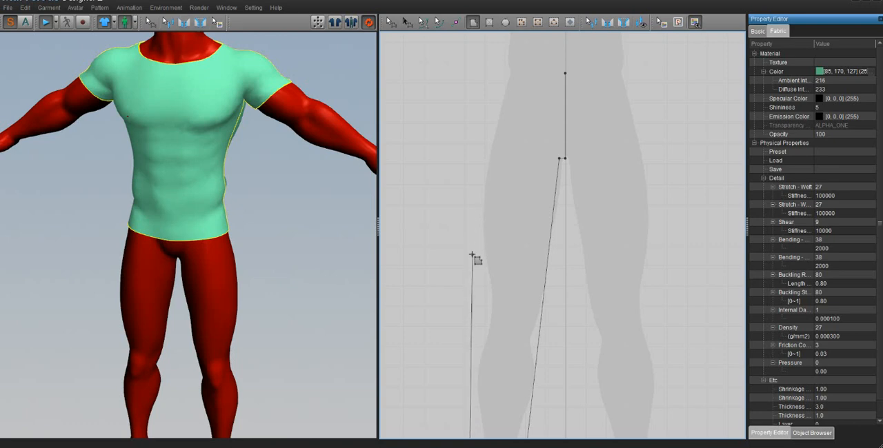
{"action": "left_click", "coordinate": [479, 216]}
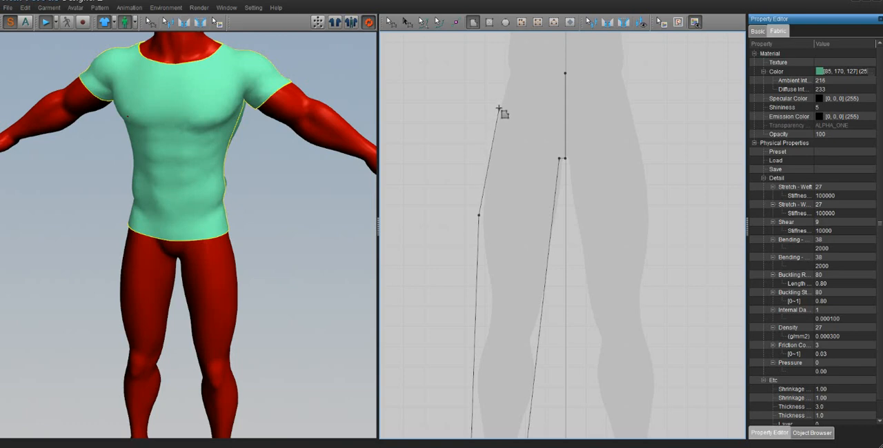
{"action": "left_click", "coordinate": [510, 72]}
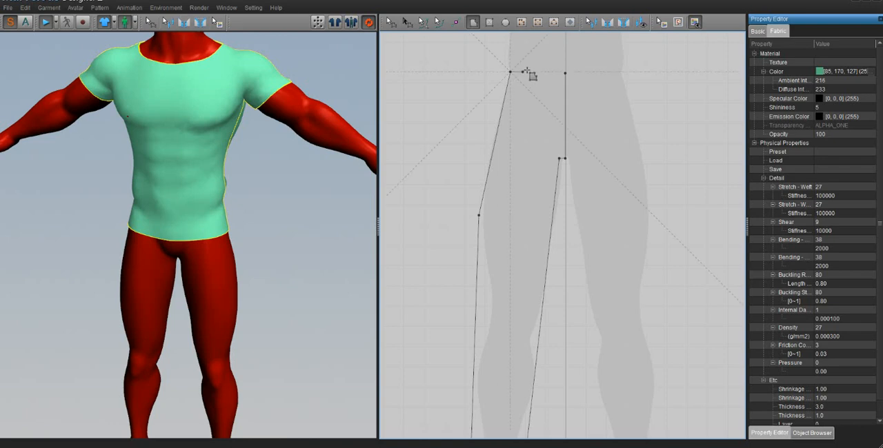
{"action": "left_click", "coordinate": [565, 72]}
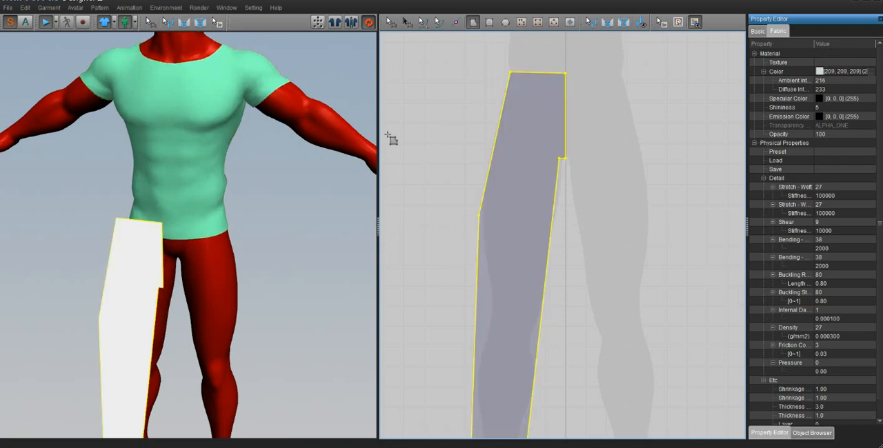
- Stop the simulation and reset the fallen trouser piece to its starting arrangement in the 3D window
{"action": "left_click", "coordinate": [46, 23]}
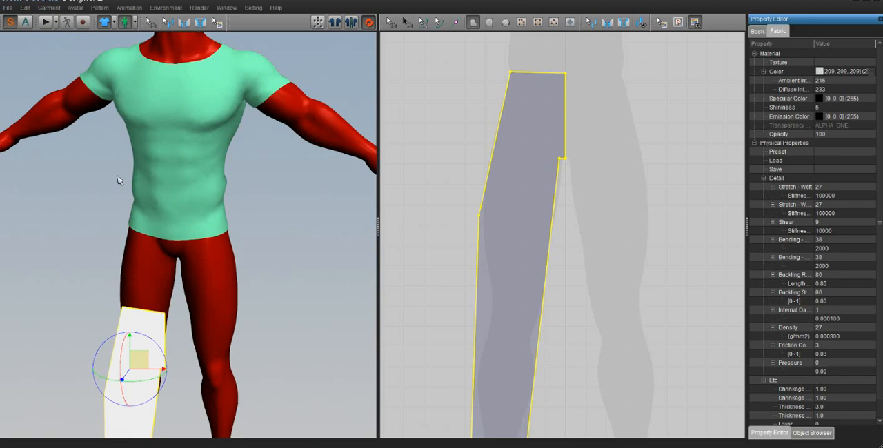
{"action": "right_click", "coordinate": [138, 327]}
{"action": "left_click", "coordinate": [158, 164]}
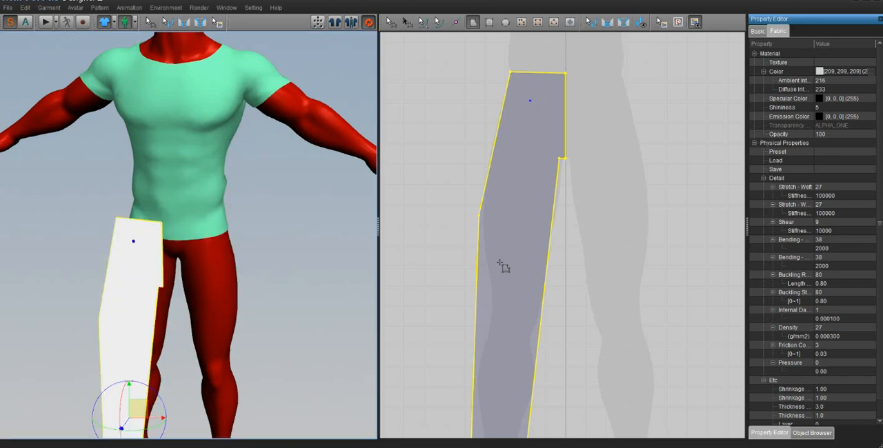
- Unfold the half-trouser piece across its straight centre edge into a full symmetrical trouser front
{"action": "scroll", "coordinate": [504, 265], "scroll_direction": "down", "scroll_amount": 3}
{"action": "left_click", "coordinate": [453, 116]}
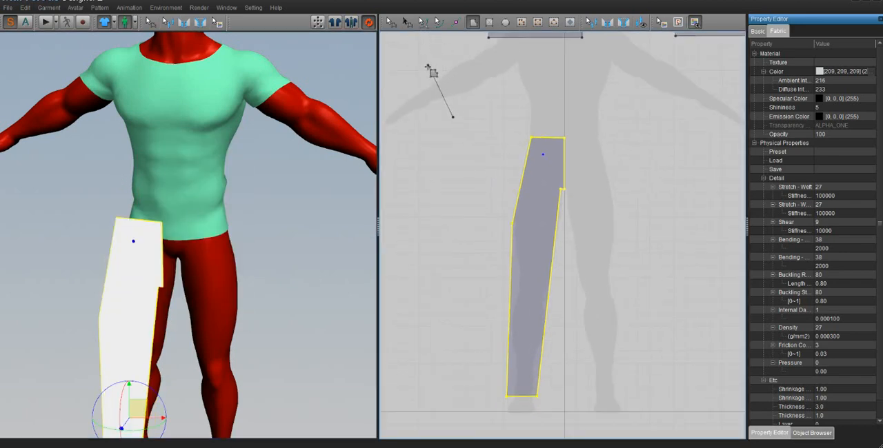
{"action": "left_click", "coordinate": [390, 22]}
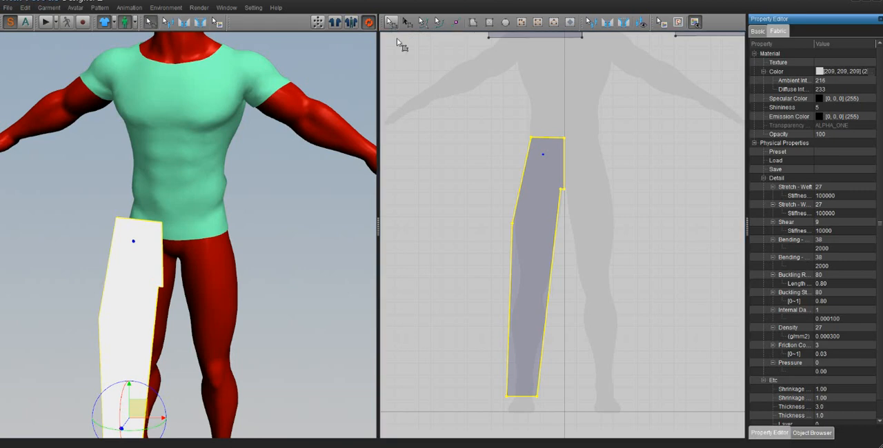
{"action": "left_click", "coordinate": [564, 163]}
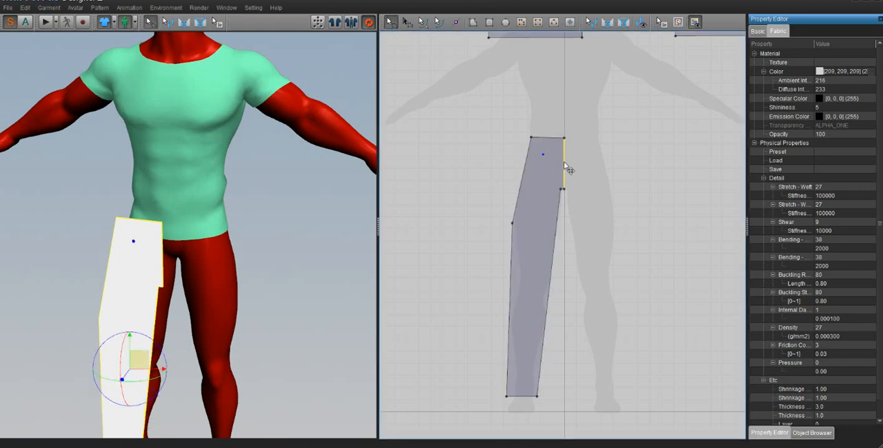
{"action": "right_click", "coordinate": [564, 166]}
{"action": "left_click", "coordinate": [579, 179]}
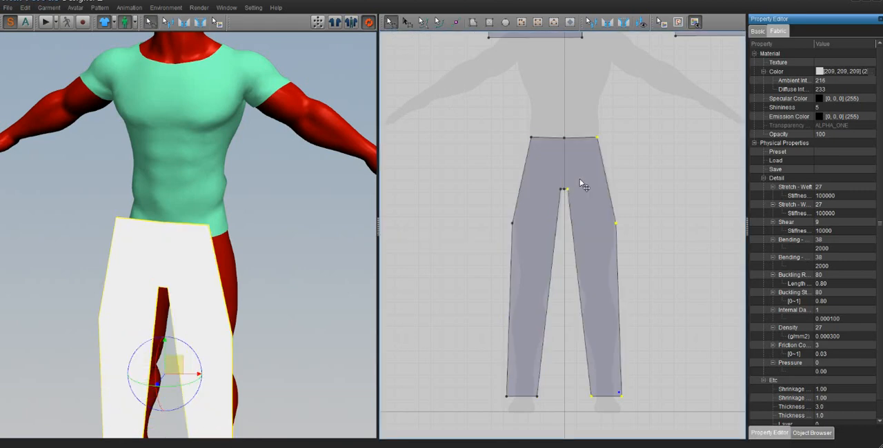
- Delete the middle point of the short crotch edge so that it becomes one straight segment
{"action": "scroll", "coordinate": [583, 181], "scroll_direction": "up", "scroll_amount": 8}
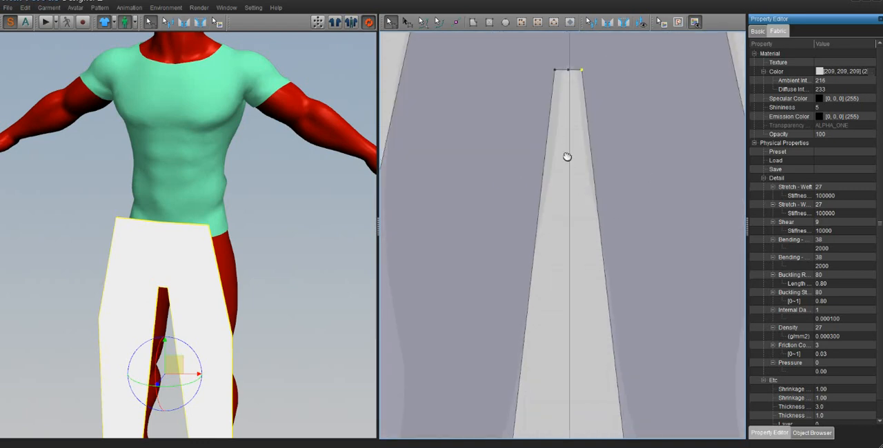
{"action": "middle_click_drag", "start_coordinate": [566, 157], "coordinate": [549, 174]}
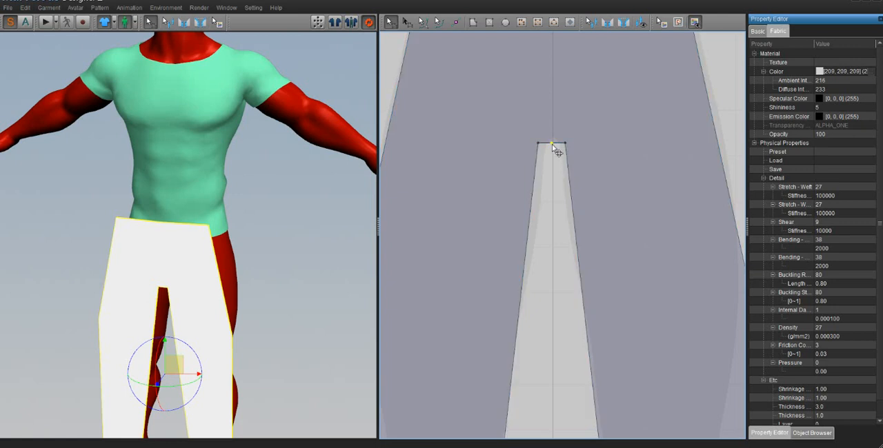
{"action": "key", "text": "Delete"}
{"action": "left_click", "coordinate": [552, 144]}
{"action": "scroll", "coordinate": [545, 286], "scroll_direction": "down", "scroll_amount": 5}
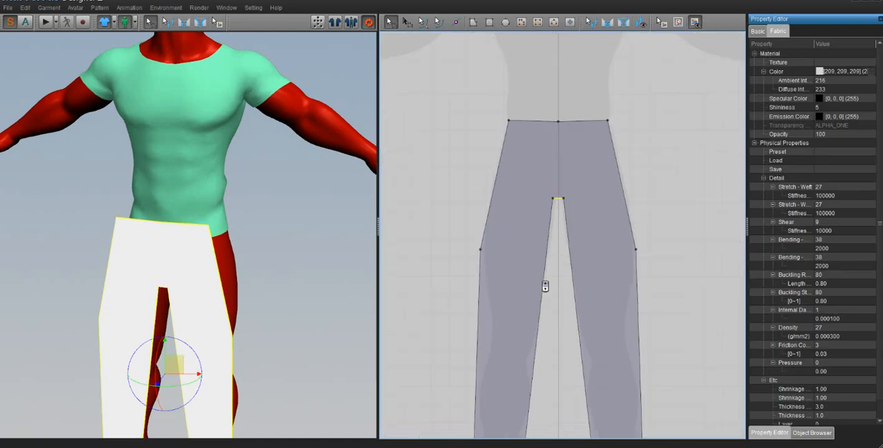
{"action": "scroll", "coordinate": [545, 286], "scroll_direction": "down", "scroll_amount": 2}
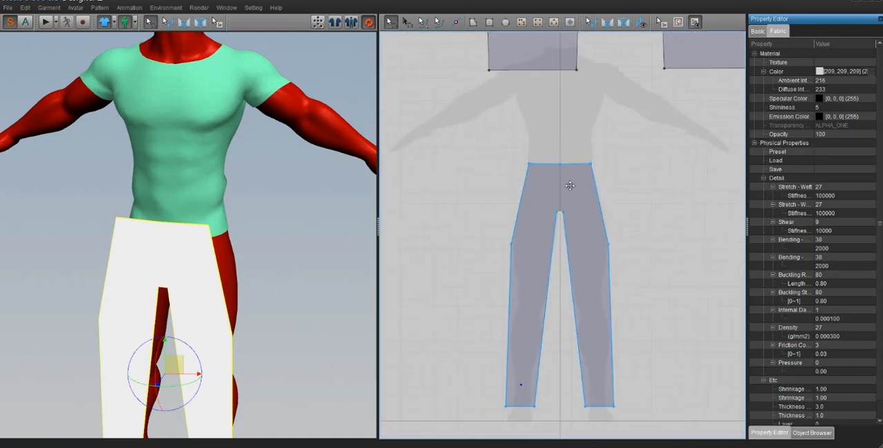
- Copy the trouser front and paste the duplicate beside it in the 2D pattern window as the back piece
{"action": "left_click", "coordinate": [584, 250]}
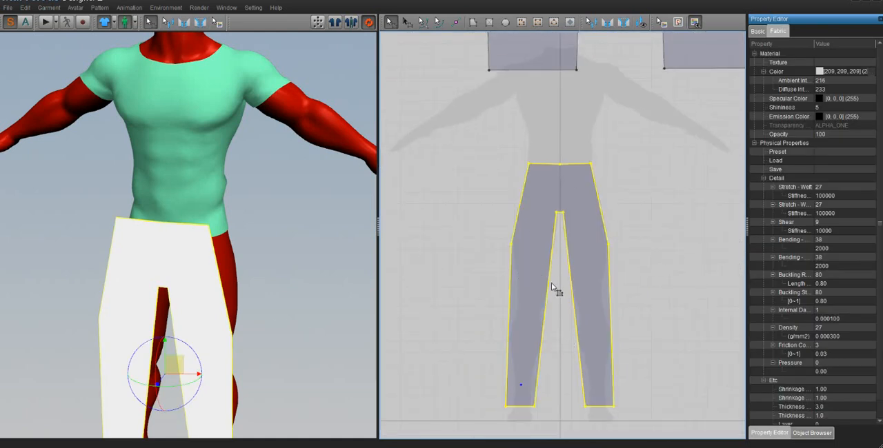
{"action": "right_click_drag", "start_coordinate": [557, 275], "coordinate": [499, 274]}
{"action": "right_click", "coordinate": [490, 175]}
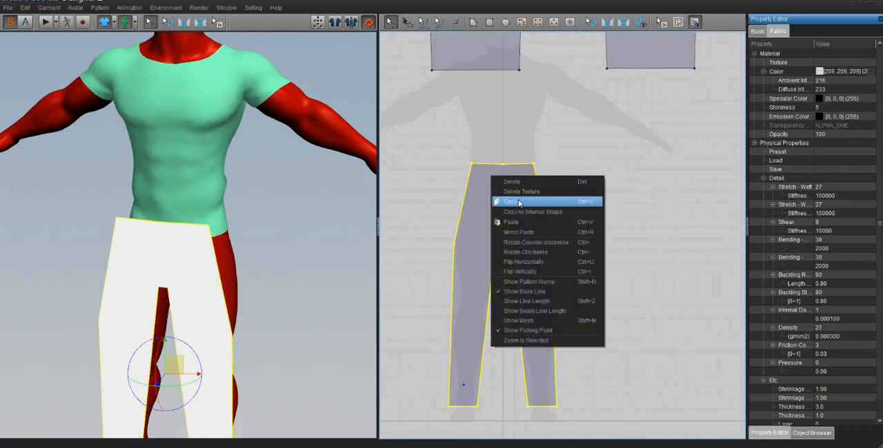
{"action": "left_click", "coordinate": [515, 197]}
{"action": "left_click", "coordinate": [577, 211]}
{"action": "right_click", "coordinate": [577, 207]}
{"action": "left_click", "coordinate": [604, 221]}
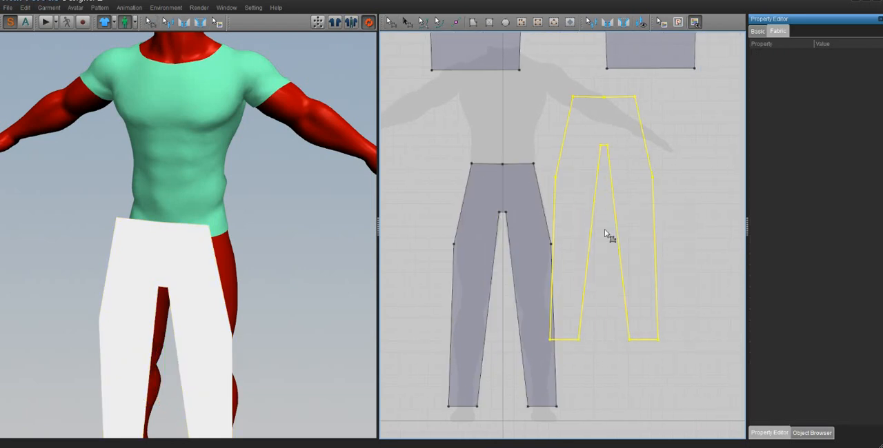
{"action": "left_click", "coordinate": [623, 299]}
- Flip the copied trouser piece in the 3D window and move it behind the avatar's legs, opposite the front piece
{"action": "right_click_drag", "start_coordinate": [319, 271], "coordinate": [301, 253]}
{"action": "scroll", "coordinate": [278, 264], "scroll_direction": "down", "scroll_amount": 5}
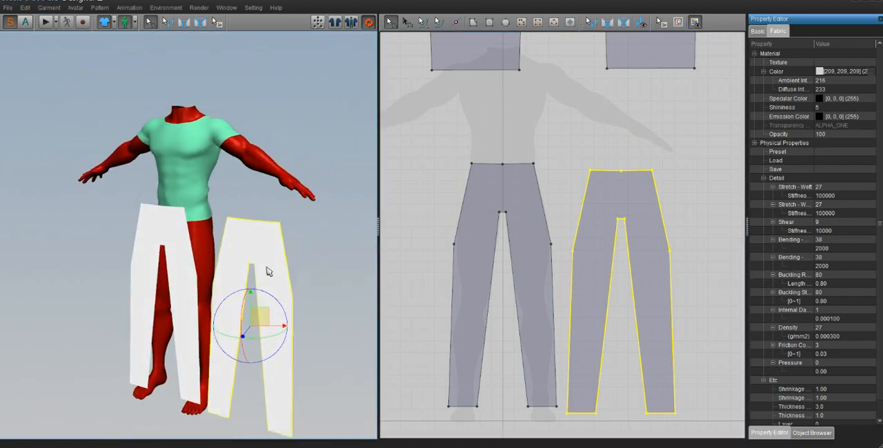
{"action": "right_click", "coordinate": [258, 227]}
{"action": "left_click", "coordinate": [230, 239]}
{"action": "right_click", "coordinate": [257, 243]}
{"action": "left_click", "coordinate": [269, 242]}
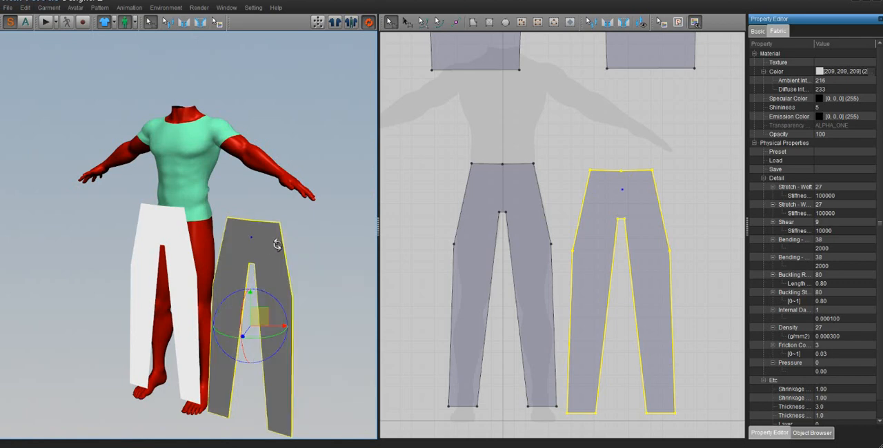
{"action": "right_click_drag", "start_coordinate": [268, 242], "coordinate": [156, 259]}
{"action": "left_click_drag", "start_coordinate": [92, 319], "coordinate": [207, 292]}
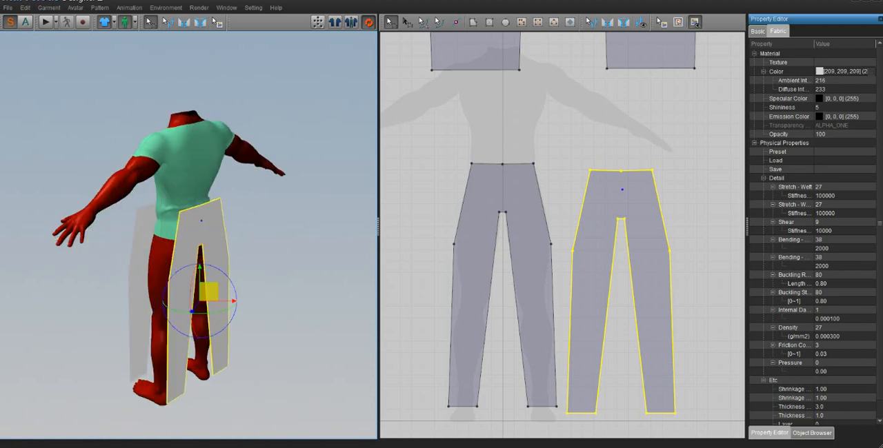
- Use Segment Sewing to join the upper and lower outer side edges of the front and back trousers along the avatar's left leg
{"action": "right_click_drag", "start_coordinate": [208, 293], "coordinate": [298, 262]}
{"action": "scroll", "coordinate": [181, 217], "scroll_direction": "up", "scroll_amount": 3}
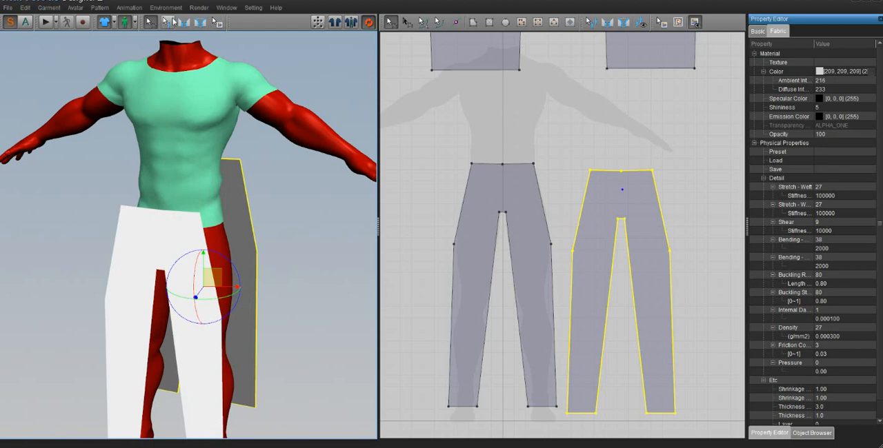
{"action": "left_click", "coordinate": [184, 23]}
{"action": "left_click", "coordinate": [203, 253]}
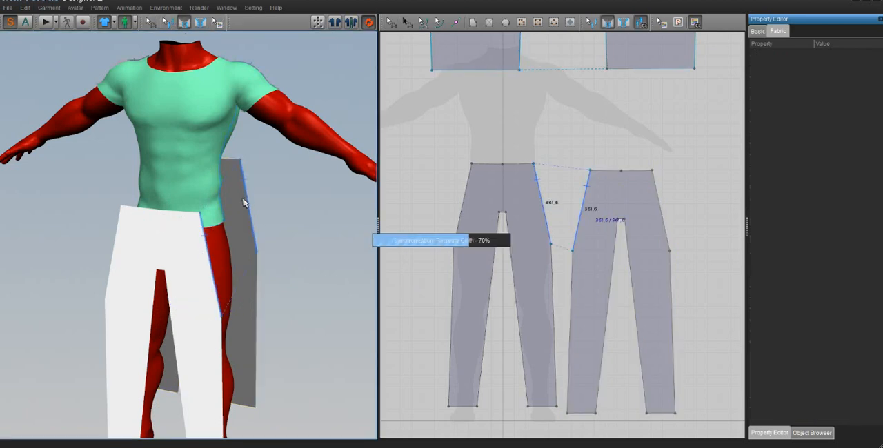
{"action": "left_click", "coordinate": [244, 200]}
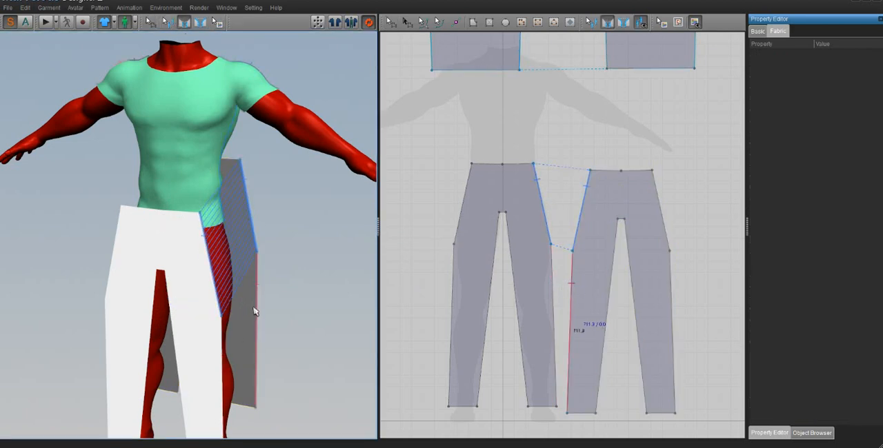
{"action": "left_click", "coordinate": [251, 328]}
{"action": "left_click", "coordinate": [219, 364]}
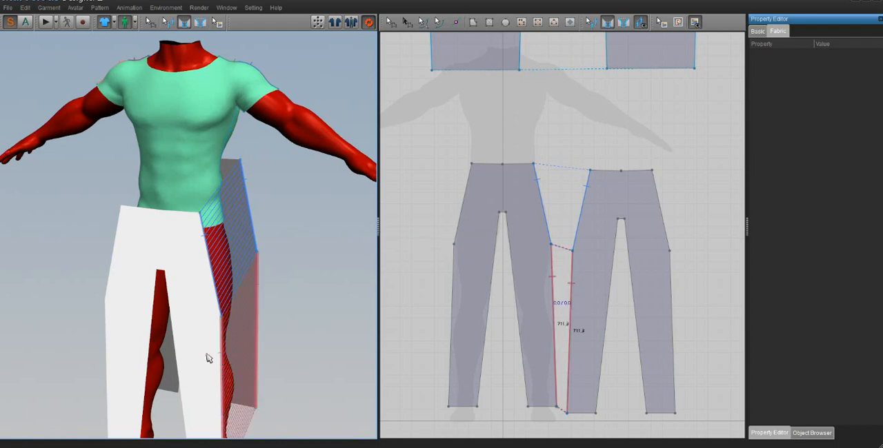
- Sew the inner leg edges of both trouser legs and the short crotch edge between the front and back pieces
{"action": "right_click_drag", "start_coordinate": [209, 356], "coordinate": [371, 370]}
{"action": "left_click", "coordinate": [207, 347]}
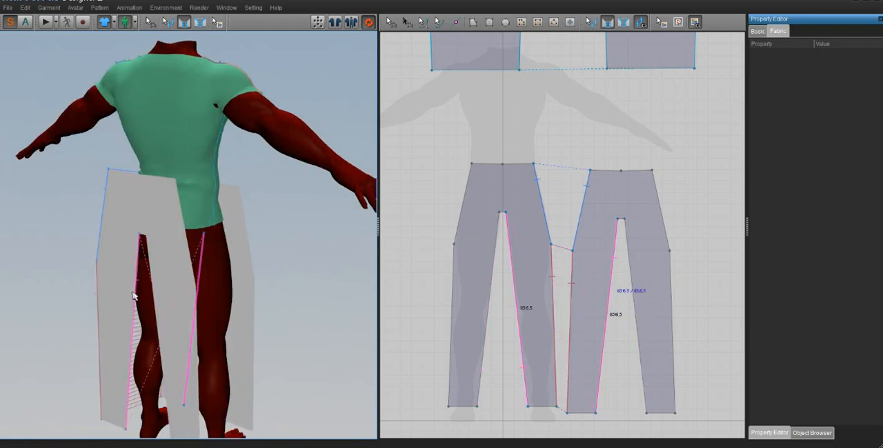
{"action": "left_click", "coordinate": [129, 370]}
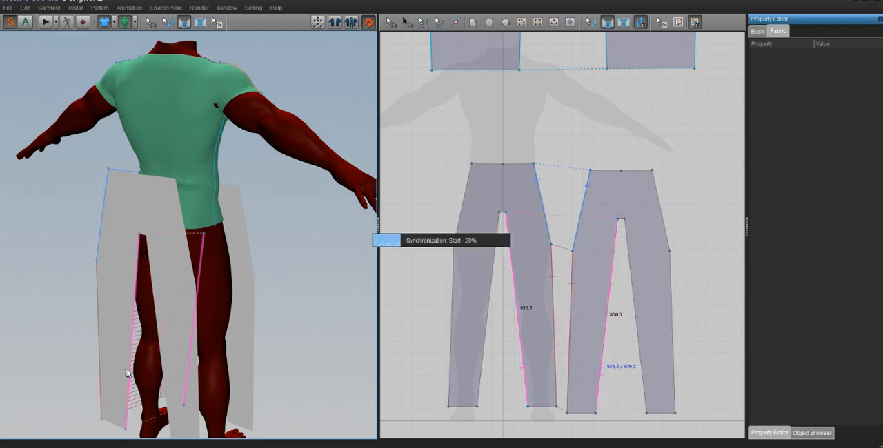
{"action": "right_click_drag", "start_coordinate": [175, 333], "coordinate": [62, 327]}
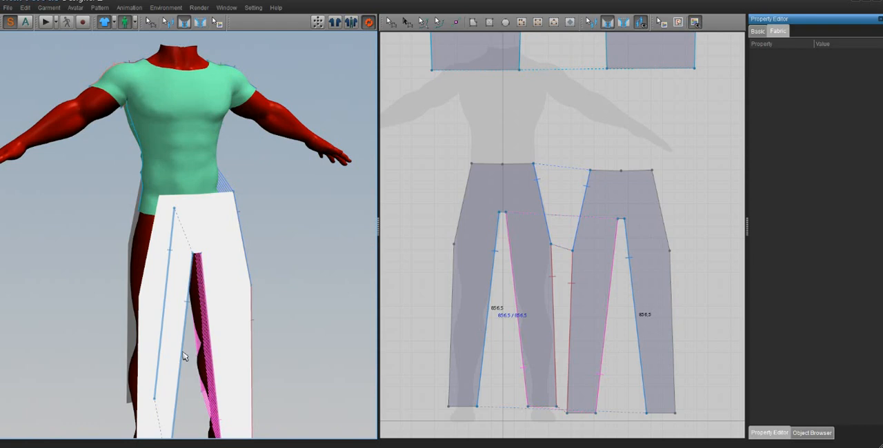
{"action": "left_click", "coordinate": [184, 356]}
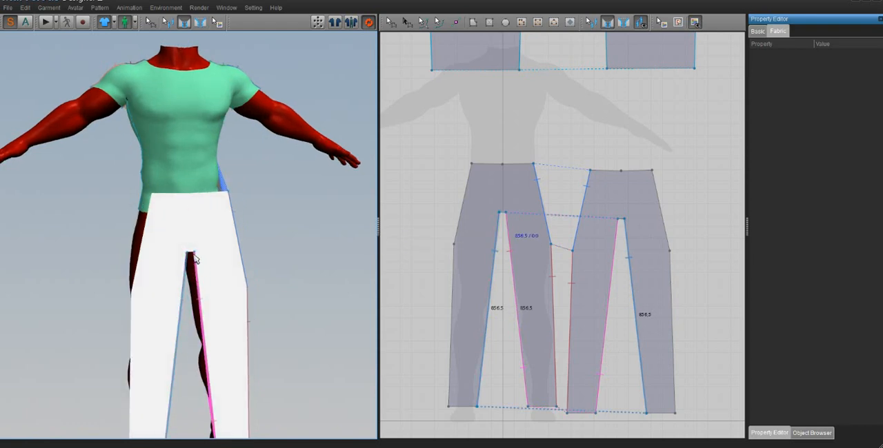
{"action": "right_click_drag", "start_coordinate": [194, 261], "coordinate": [292, 270]}
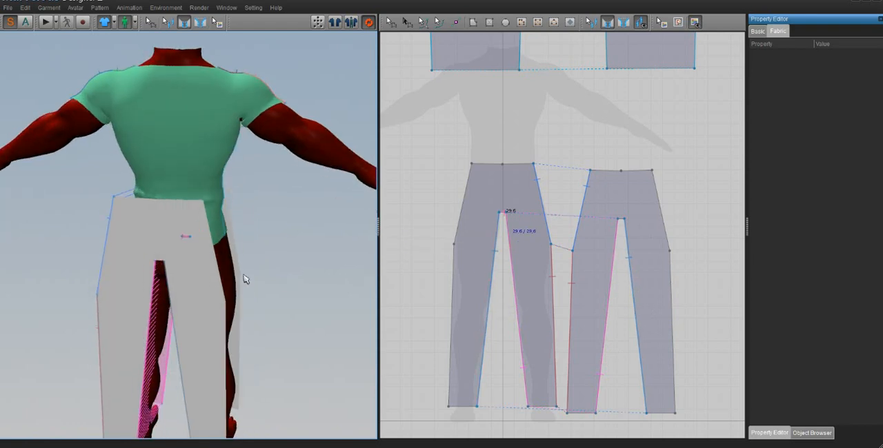
{"action": "left_click", "coordinate": [159, 264]}
- Sew the upper and lower outer side edges of the front and back trousers along the avatar's right leg
{"action": "mouse_move", "coordinate": [184, 285]}
{"action": "right_mouse_down"}
{"action": "mouse_move", "coordinate": [223, 281]}
{"action": "mouse_move", "coordinate": [181, 280]}
{"action": "right_mouse_up"}
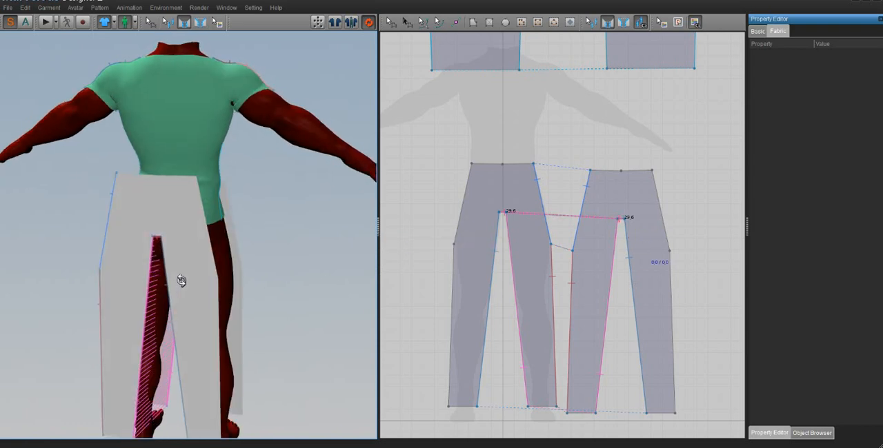
{"action": "left_click", "coordinate": [208, 254]}
{"action": "left_click", "coordinate": [230, 234]}
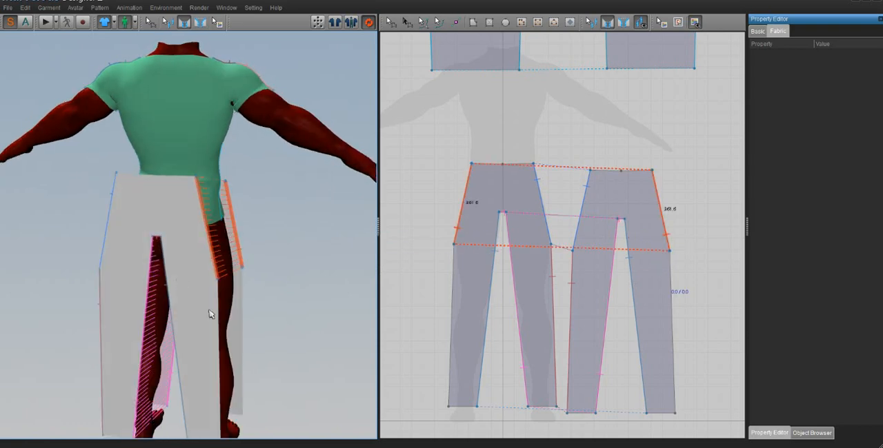
{"action": "left_click", "coordinate": [215, 321]}
{"action": "left_click", "coordinate": [241, 317]}
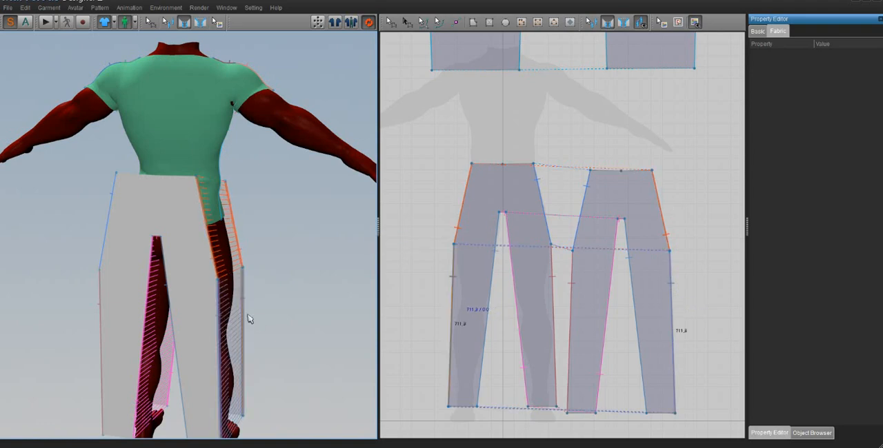
- Move the front trouser piece up and closer to the avatar's legs in the 3D window
{"action": "right_click_drag", "start_coordinate": [248, 319], "coordinate": [65, 358]}
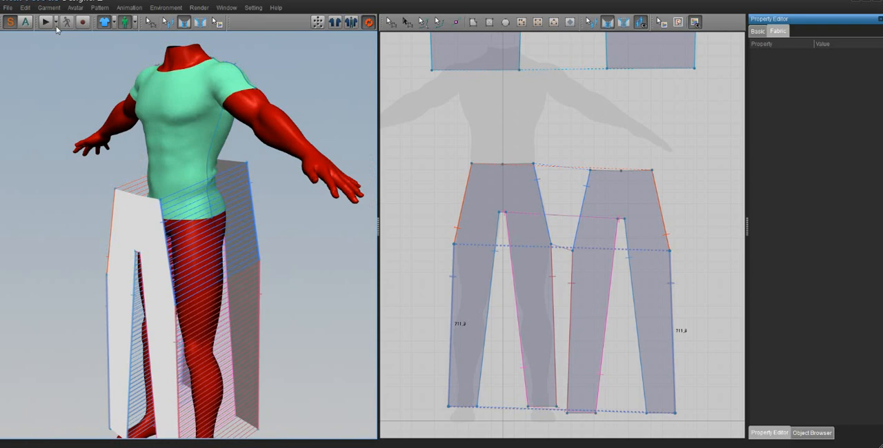
{"action": "left_click", "coordinate": [150, 22]}
{"action": "left_click", "coordinate": [149, 209]}
{"action": "left_click_drag", "start_coordinate": [149, 209], "coordinate": [167, 199]}
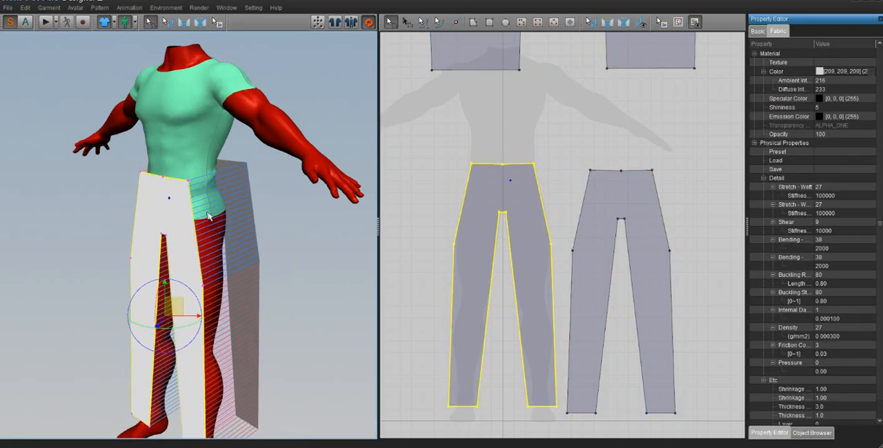
- Reposition the back trouser piece close behind the avatar's hips and legs in the 3D window, keeping it clear of the body
{"action": "right_click_drag", "start_coordinate": [209, 216], "coordinate": [171, 215]}
{"action": "right_click_drag", "start_coordinate": [237, 232], "coordinate": [207, 234]}
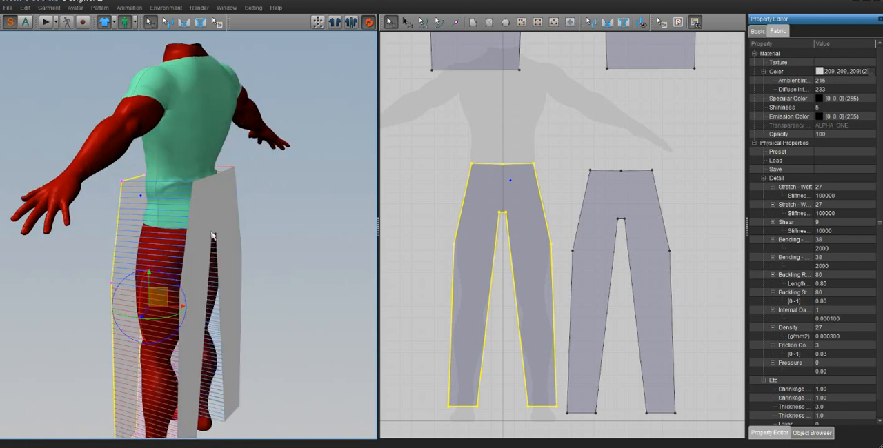
{"action": "left_click", "coordinate": [225, 243]}
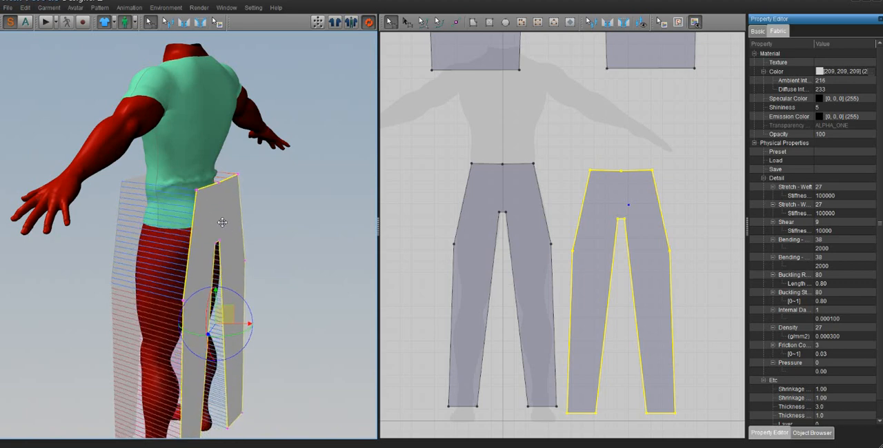
{"action": "right_click_drag", "start_coordinate": [217, 249], "coordinate": [246, 246]}
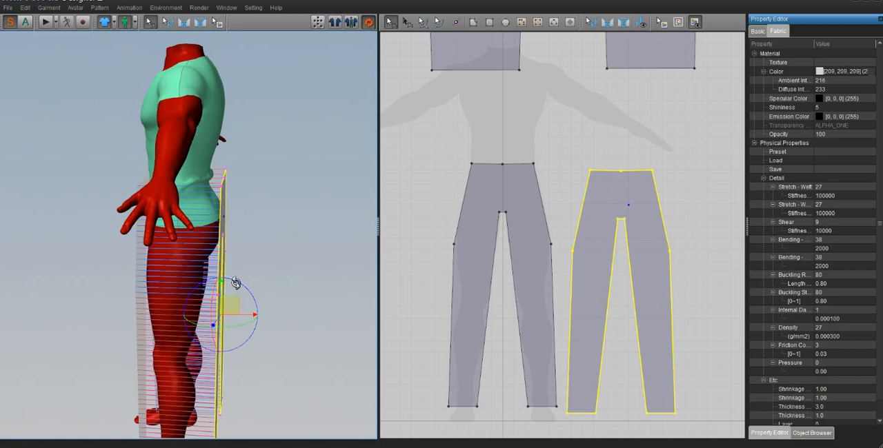
{"action": "right_click_drag", "start_coordinate": [228, 303], "coordinate": [108, 290]}
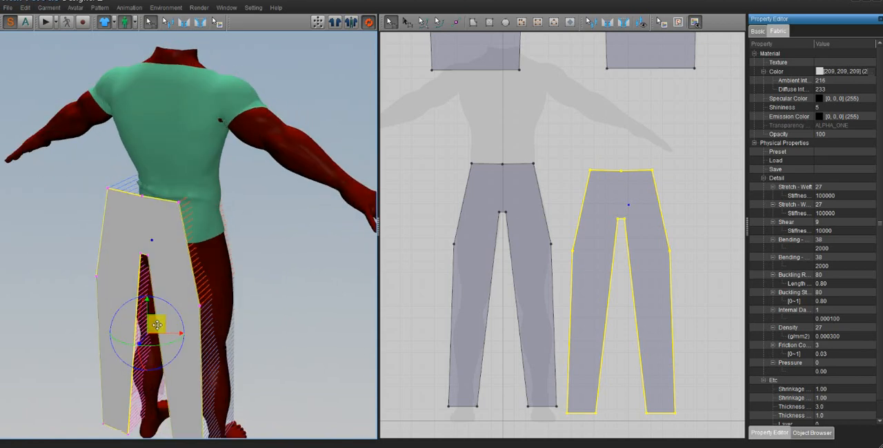
{"action": "right_click_drag", "start_coordinate": [159, 326], "coordinate": [167, 313]}
{"action": "left_click_drag", "start_coordinate": [166, 313], "coordinate": [182, 306]}
{"action": "right_click_drag", "start_coordinate": [181, 305], "coordinate": [262, 306]}
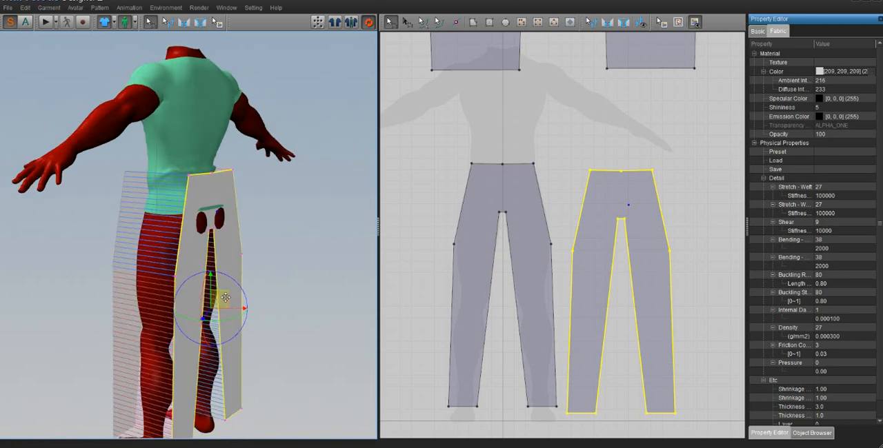
{"action": "left_click_drag", "start_coordinate": [224, 297], "coordinate": [229, 298]}
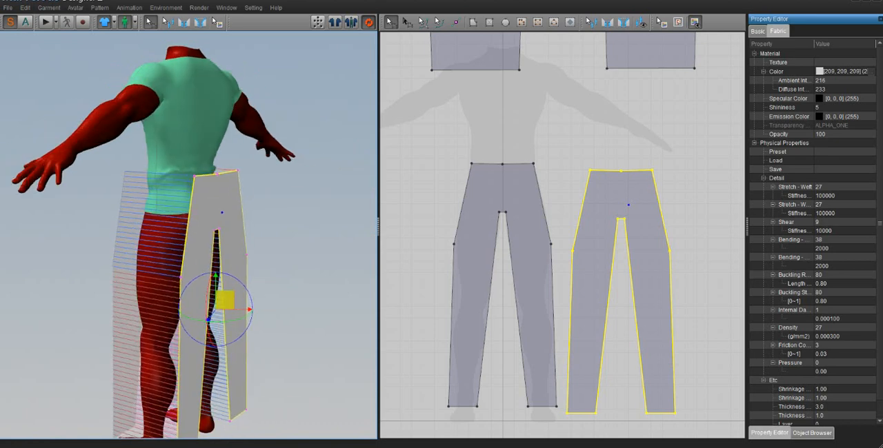
- Simulate to drape the sewn trousers on the avatar, and shift the back trouser pattern slightly up beside the front one in 2D
{"action": "left_click", "coordinate": [46, 22]}
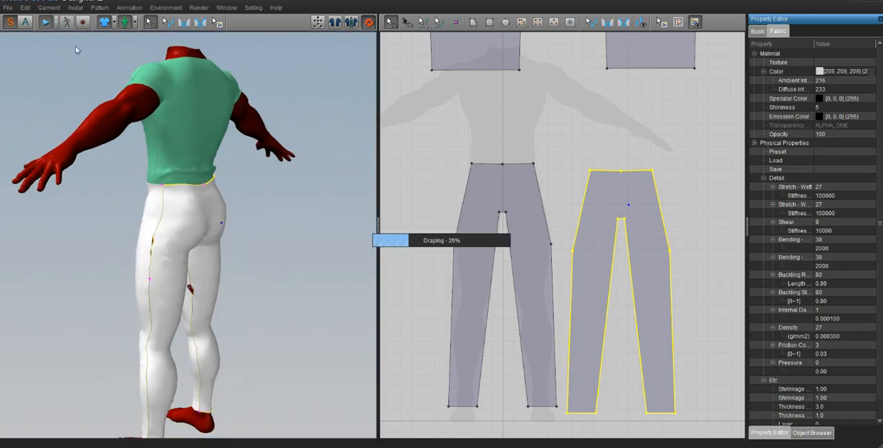
{"action": "right_click_drag", "start_coordinate": [230, 227], "coordinate": [318, 224]}
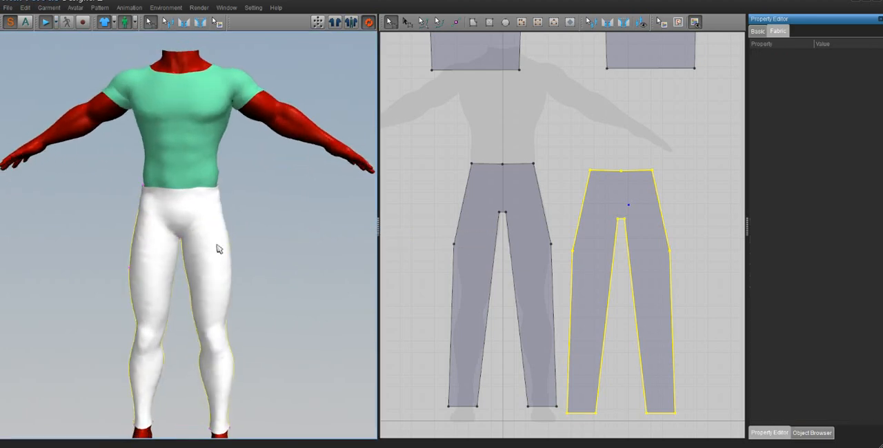
{"action": "scroll", "coordinate": [218, 249], "scroll_direction": "down", "scroll_amount": 3}
{"action": "mouse_move", "coordinate": [214, 246]}
{"action": "right_mouse_down"}
{"action": "mouse_move", "coordinate": [226, 260]}
{"action": "mouse_move", "coordinate": [218, 253]}
{"action": "right_mouse_up"}
{"action": "left_click", "coordinate": [489, 220]}
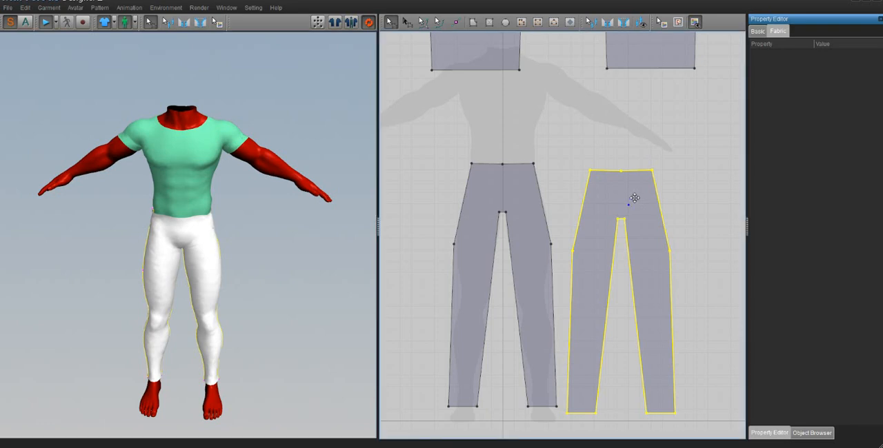
{"action": "left_click_drag", "start_coordinate": [635, 198], "coordinate": [635, 189]}
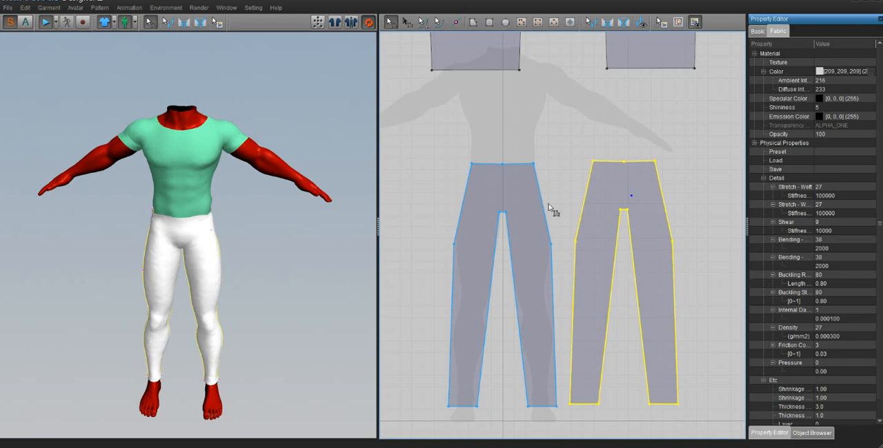
- Examine how the T-shirt hem and the trouser waist overlap on the avatar, selecting each garment in turn
{"action": "left_click", "coordinate": [201, 193]}
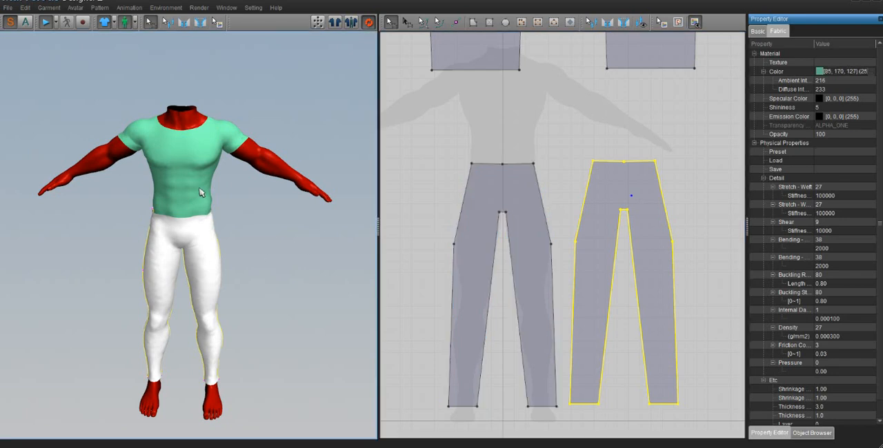
{"action": "left_click", "coordinate": [211, 231]}
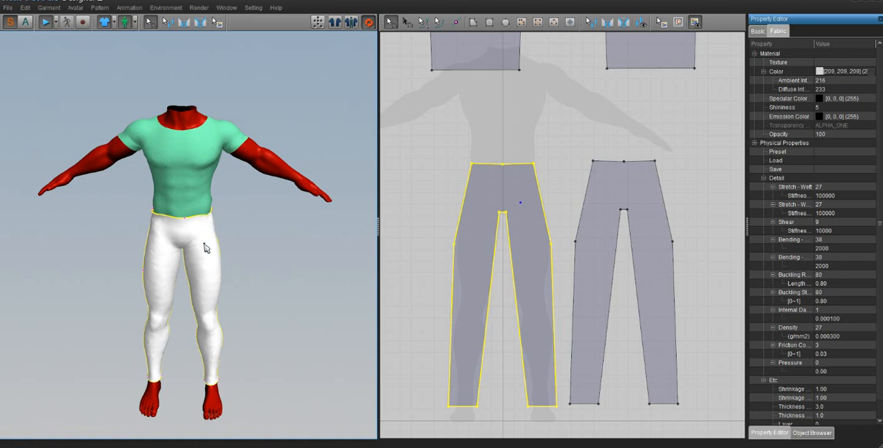
{"action": "left_click", "coordinate": [591, 193]}
{"action": "scroll", "coordinate": [596, 198], "scroll_direction": "down", "scroll_amount": 2}
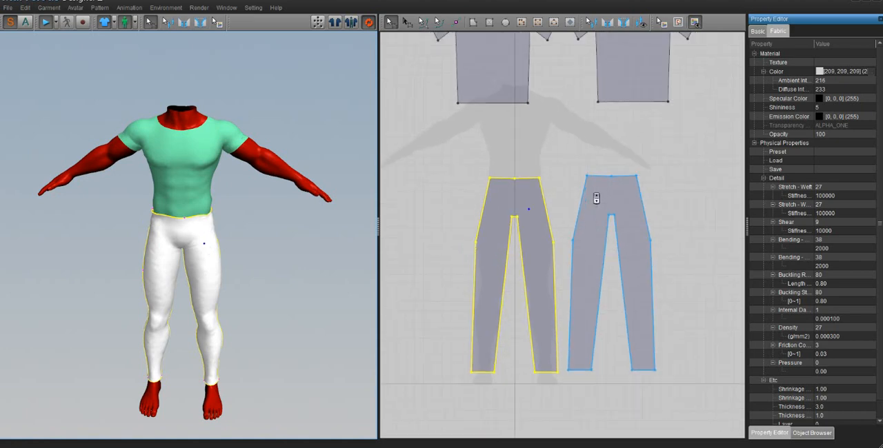
{"action": "scroll", "coordinate": [597, 199], "scroll_direction": "down", "scroll_amount": 1}
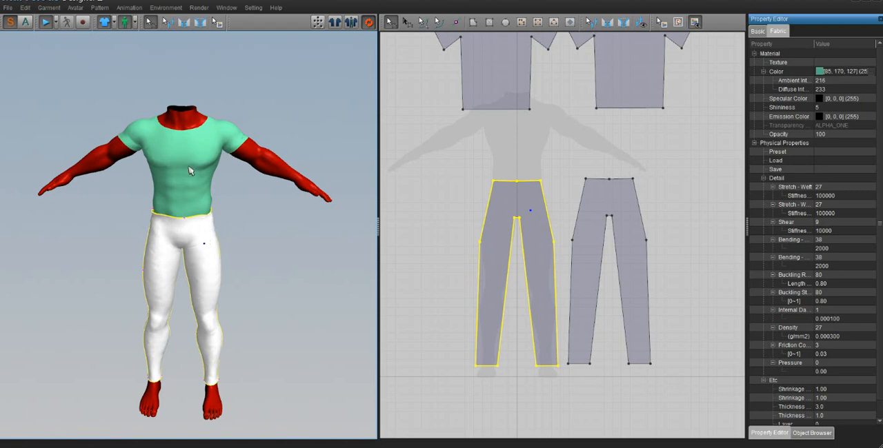
{"action": "left_click", "coordinate": [190, 171]}
{"action": "left_click", "coordinate": [195, 250]}
{"action": "mouse_move", "coordinate": [240, 213]}
{"action": "right_mouse_down"}
{"action": "mouse_move", "coordinate": [195, 209]}
{"action": "mouse_move", "coordinate": [230, 203]}
{"action": "mouse_move", "coordinate": [241, 214]}
{"action": "right_mouse_up"}
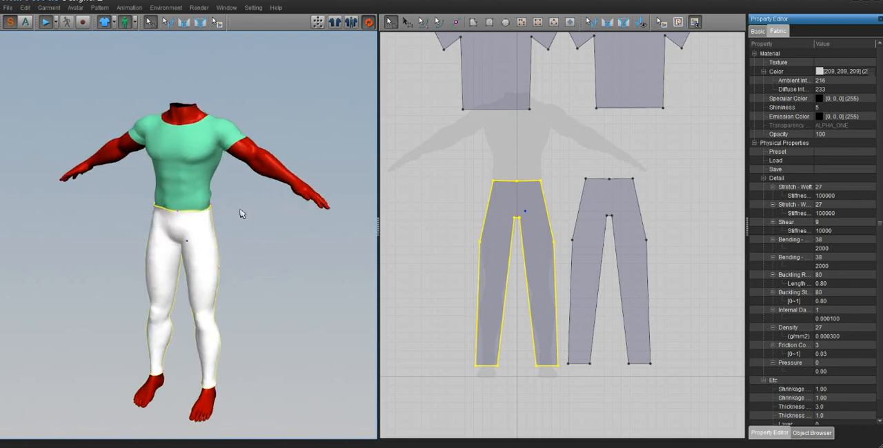
{"action": "left_click", "coordinate": [183, 160]}
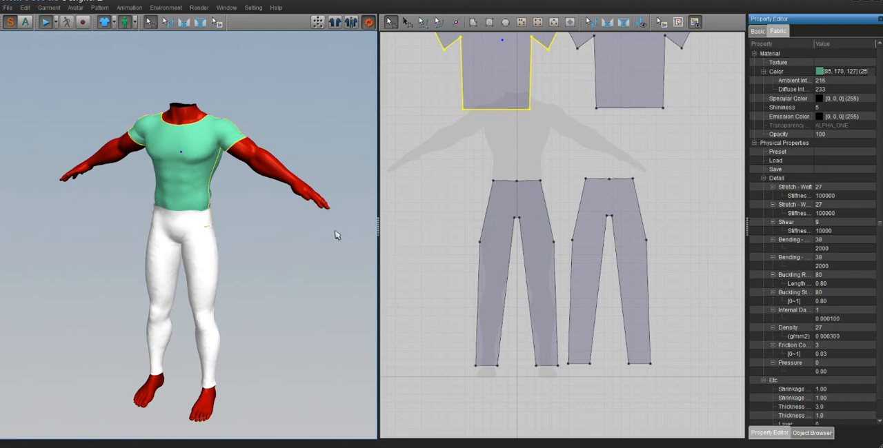
- Set the fabric layer of the front and back T-shirt pieces to 1 so the shirt lies over the trousers
{"action": "scroll", "coordinate": [393, 252], "scroll_direction": "down", "scroll_amount": 1}
{"action": "middle_click_drag", "start_coordinate": [445, 233], "coordinate": [434, 278]}
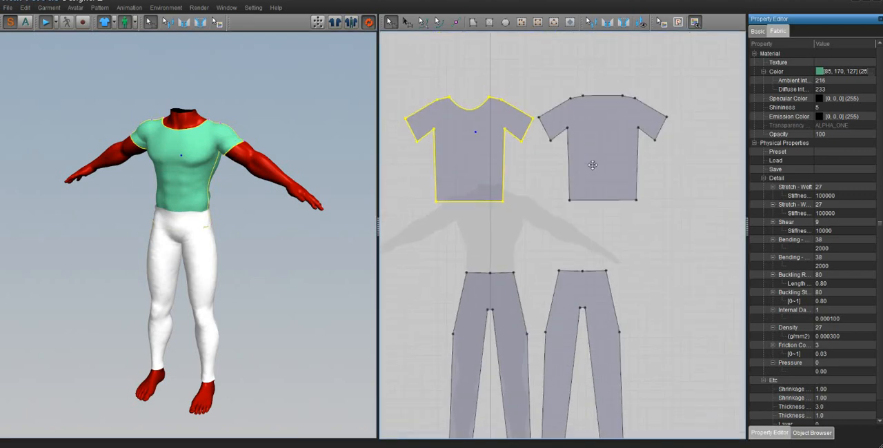
{"action": "left_click", "coordinate": [591, 164]}
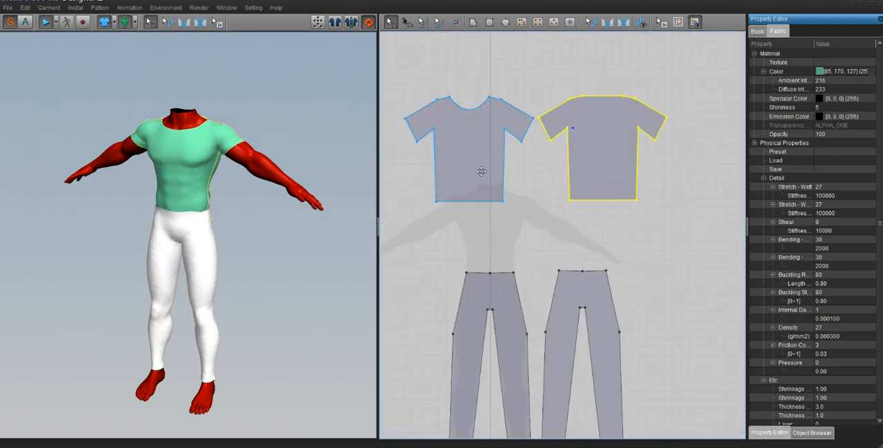
{"action": "left_click", "coordinate": [481, 171], "text": "shift"}
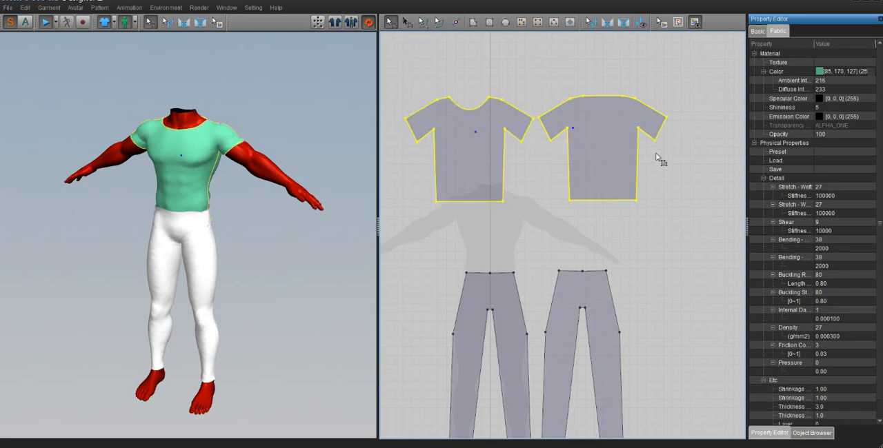
{"action": "scroll", "coordinate": [819, 224], "scroll_direction": "down", "scroll_amount": 1}
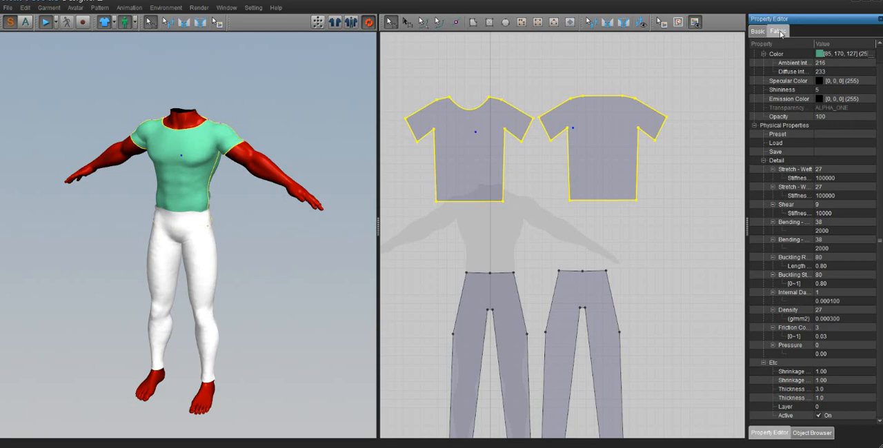
{"action": "left_click", "coordinate": [819, 407]}
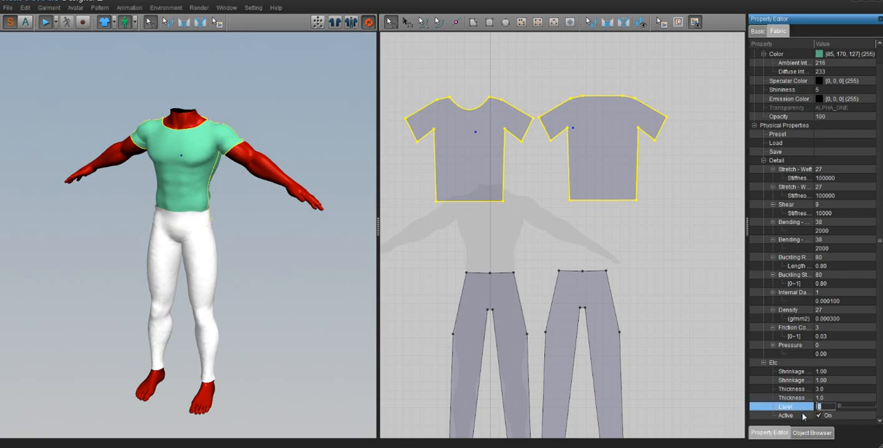
{"action": "left_click", "coordinate": [680, 362]}
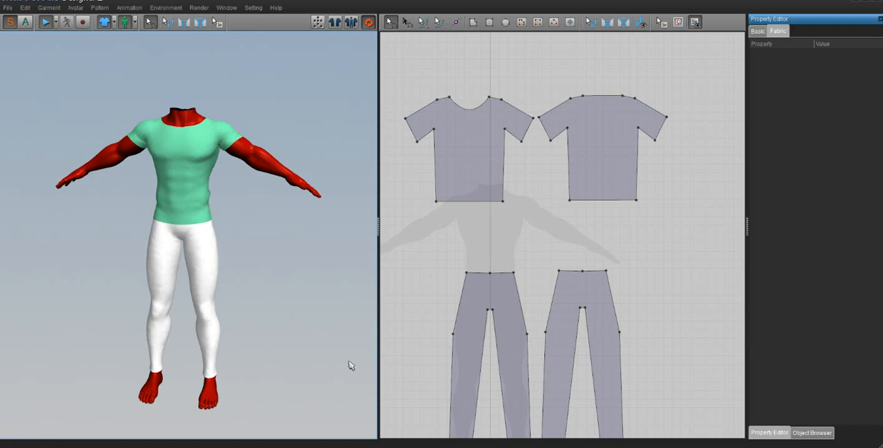
- Try changing the fabric layer of the front and back trouser pieces so the trousers lie over the T-shirt
{"action": "left_click", "coordinate": [589, 301]}
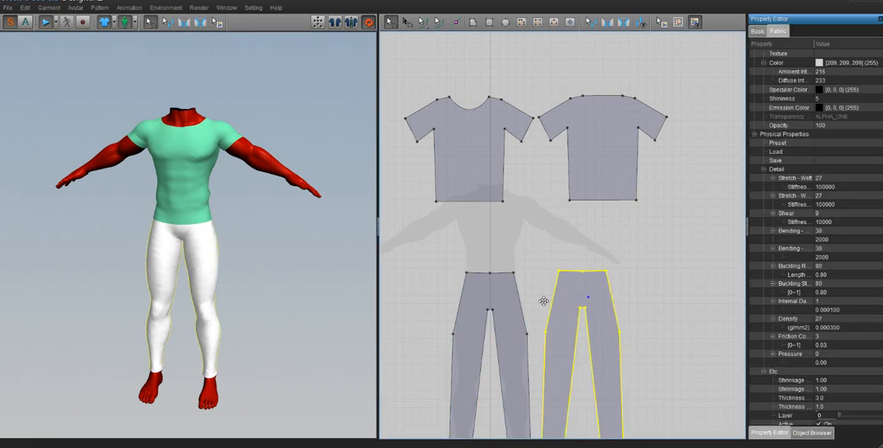
{"action": "left_click", "coordinate": [504, 303], "text": "shift"}
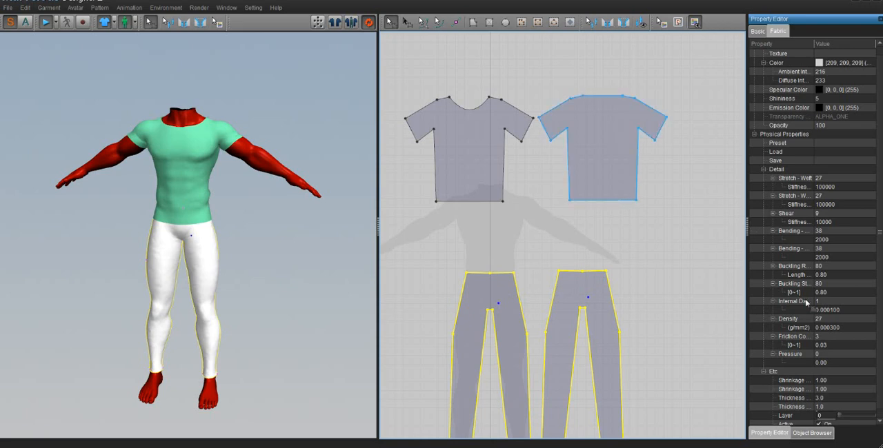
{"action": "scroll", "coordinate": [848, 417], "scroll_direction": "down", "scroll_amount": 1}
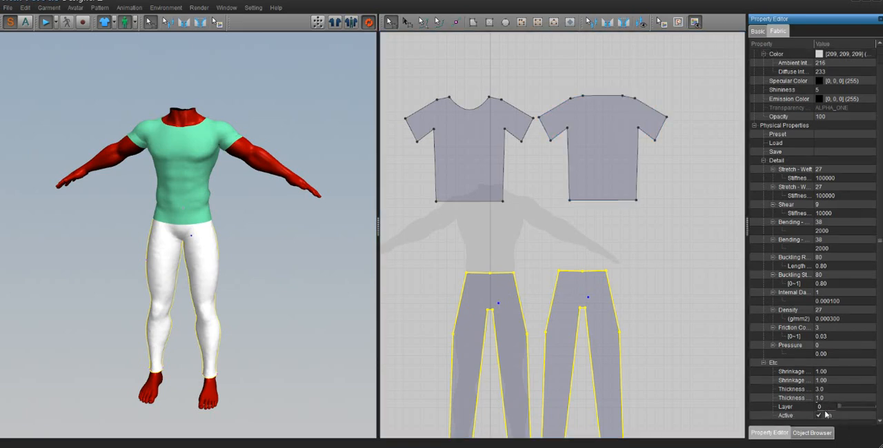
{"action": "left_click", "coordinate": [826, 408]}
{"action": "left_click", "coordinate": [660, 340]}
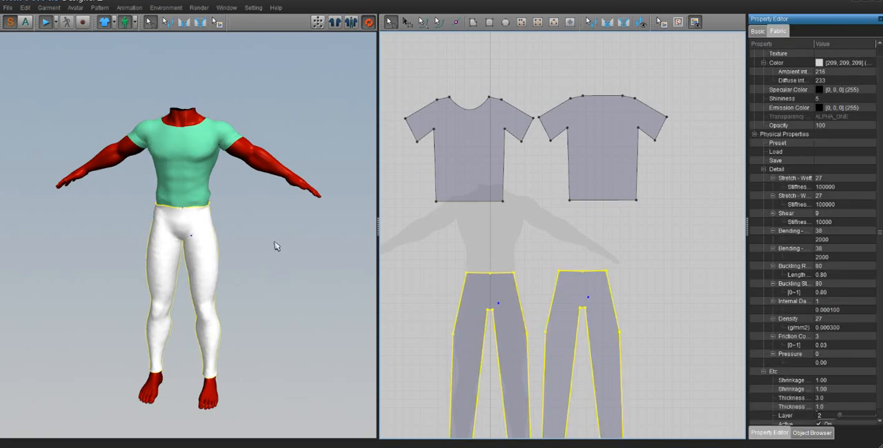
- Undo the layer change on the trouser pieces and clear the selection
{"action": "key", "text": "ctrl+z"}
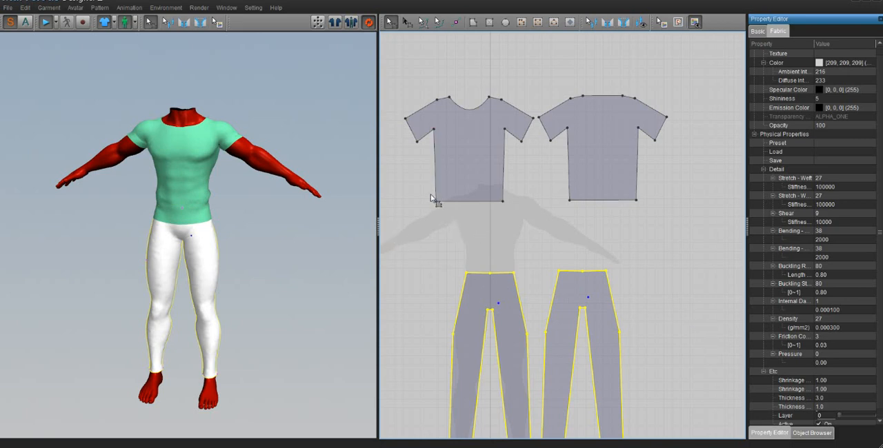
{"action": "left_click", "coordinate": [471, 175]}
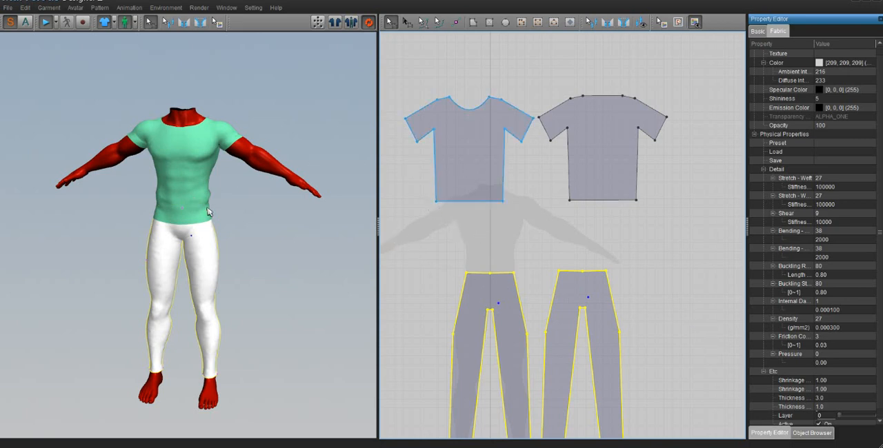
{"action": "left_click", "coordinate": [547, 210]}
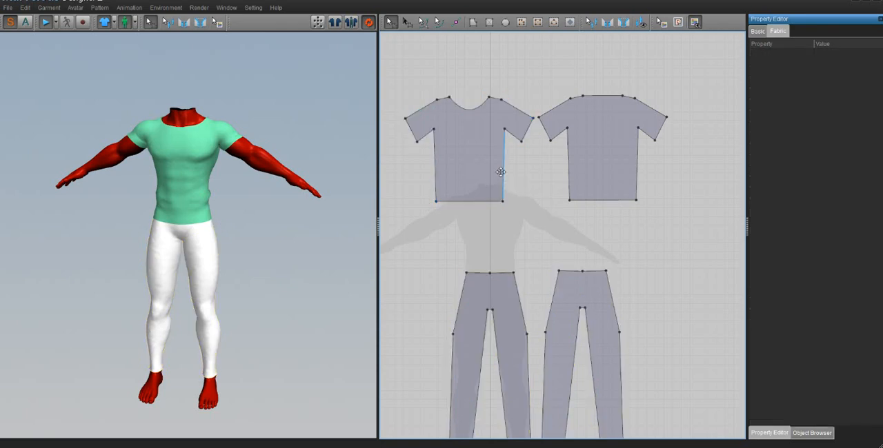
- Widen the front T-shirt pattern by moving both of its side edges slightly outward
{"action": "left_click", "coordinate": [506, 179]}
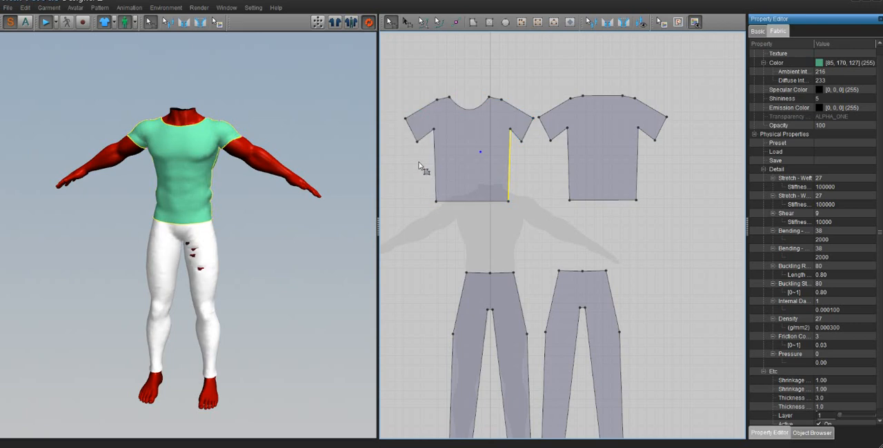
{"action": "mouse_move", "coordinate": [433, 181]}
{"action": "left_mouse_down"}
{"action": "mouse_move", "coordinate": [422, 182]}
{"action": "mouse_move", "coordinate": [430, 187]}
{"action": "left_mouse_up"}
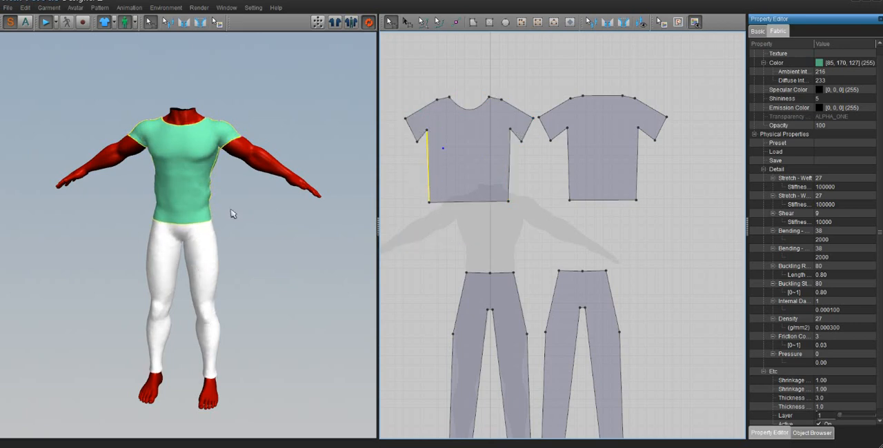
{"action": "left_click", "coordinate": [209, 213]}
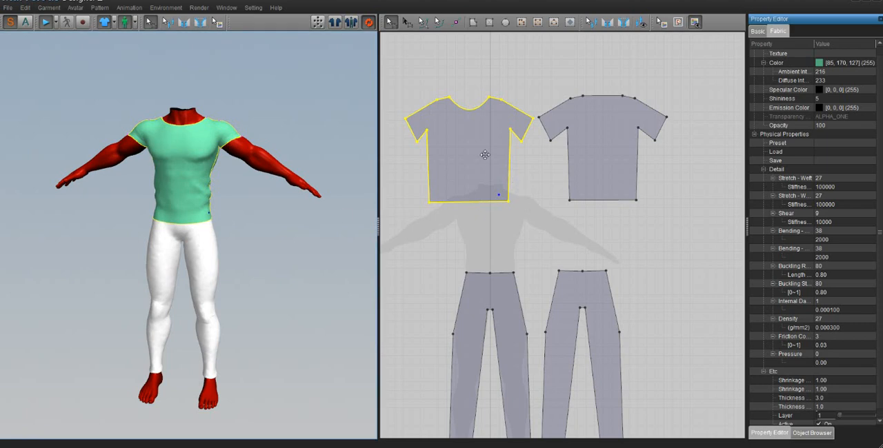
- Undo both side-edge moves on the front T-shirt pattern and select that piece
{"action": "key", "text": "ctrl+z"}
{"action": "key", "text": "ctrl+z"}
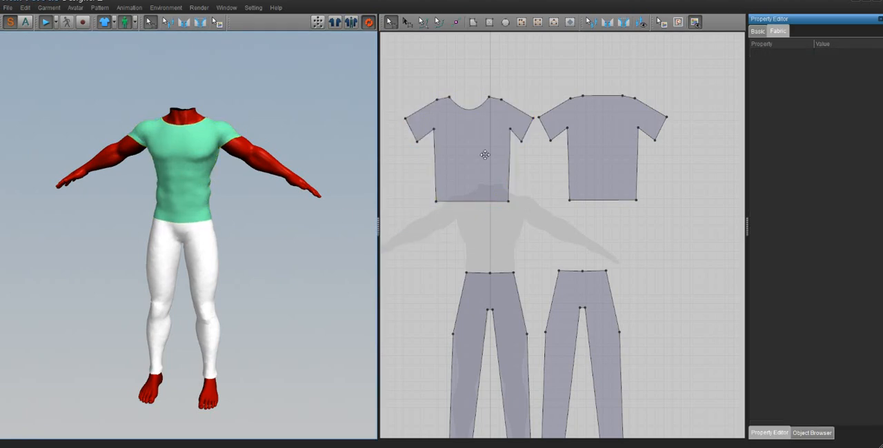
{"action": "left_click", "coordinate": [485, 155]}
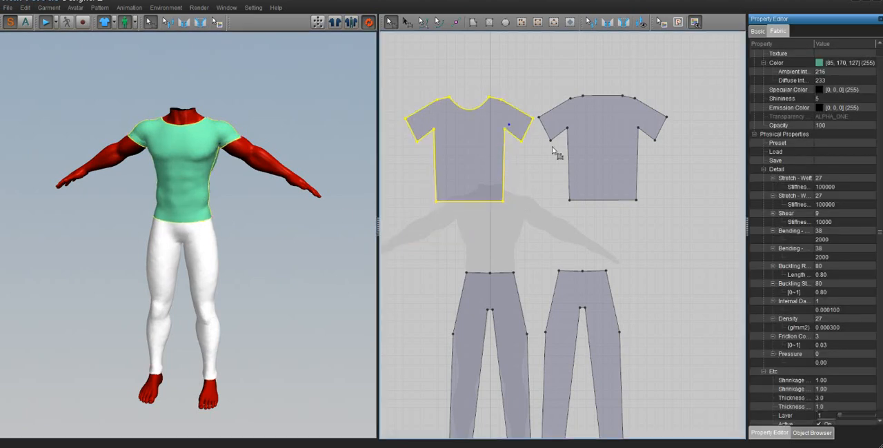
- Select the front and back T-shirt patterns together and widen both by stretching them horizontally
{"action": "left_click", "coordinate": [576, 145], "text": "shift"}
{"action": "key", "text": "a"}
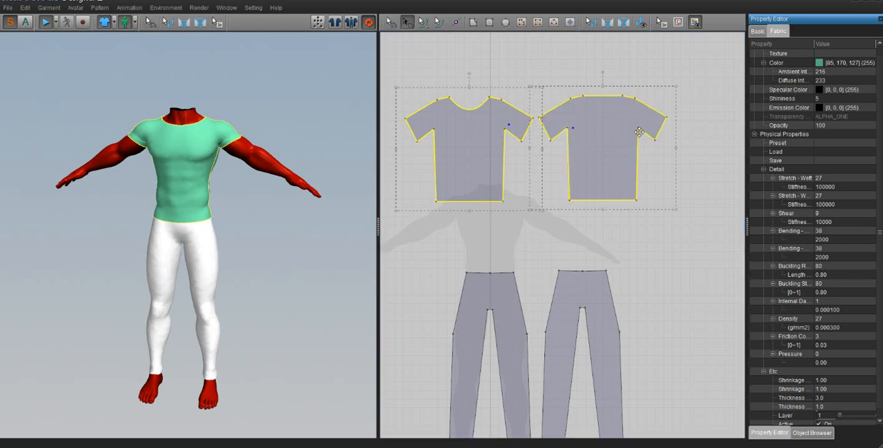
{"action": "left_click_drag", "start_coordinate": [676, 148], "coordinate": [695, 147]}
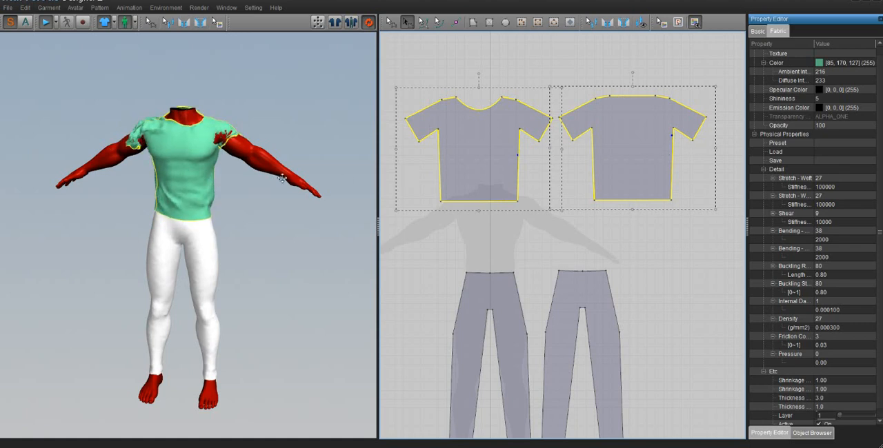
- Try rearranging both T-shirt pieces during the simulation and pulling the fabric over the avatar's shoulder and sleeve
{"action": "right_click", "coordinate": [174, 159]}
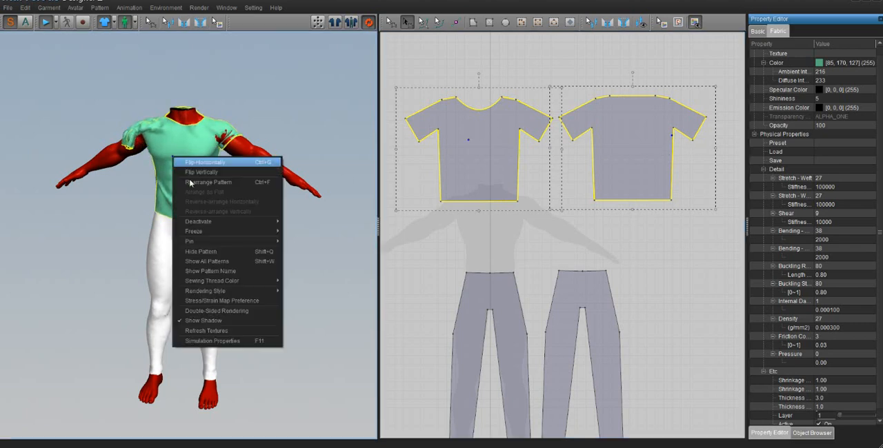
{"action": "left_click", "coordinate": [202, 183]}
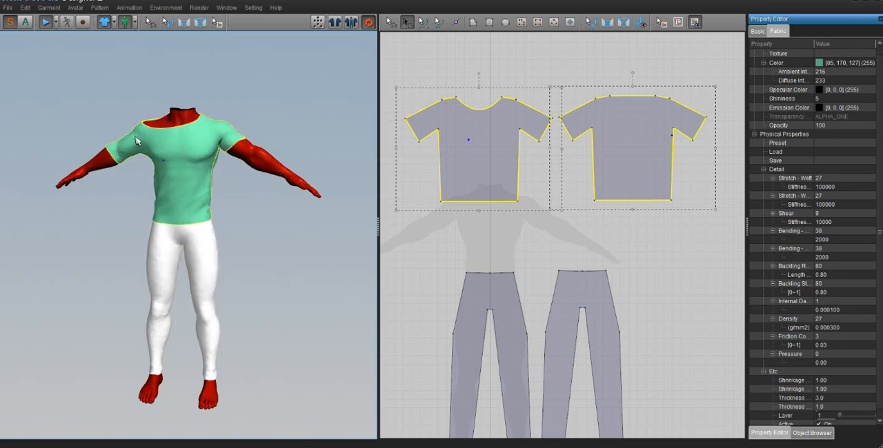
{"action": "left_click_drag", "start_coordinate": [136, 137], "coordinate": [200, 99]}
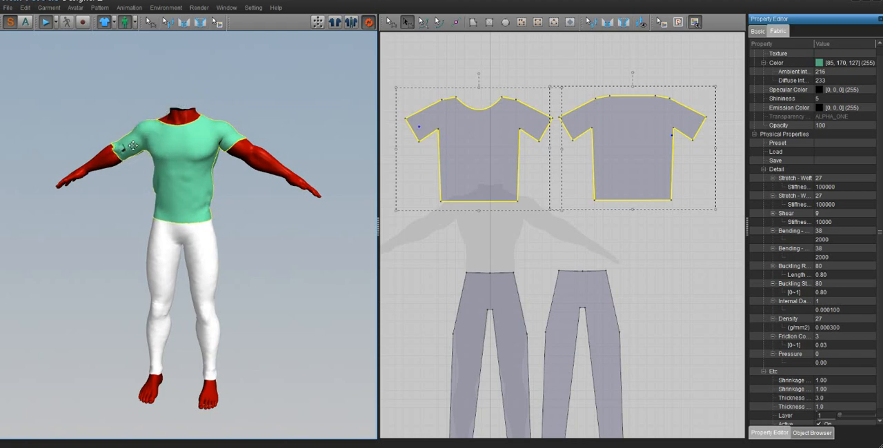
{"action": "right_click_drag", "start_coordinate": [252, 192], "coordinate": [277, 193]}
{"action": "right_click_drag", "start_coordinate": [207, 161], "coordinate": [190, 162]}
{"action": "right_click_drag", "start_coordinate": [223, 186], "coordinate": [216, 186]}
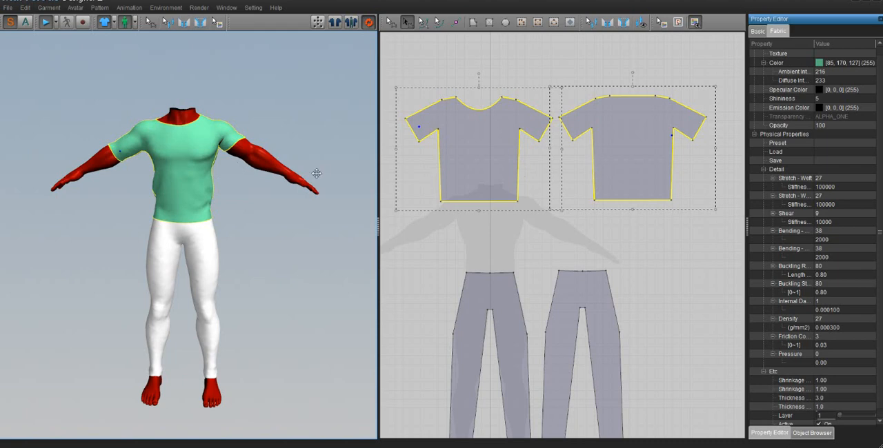
- Stop the simulation and rearrange both widened T-shirt pieces around the avatar
{"action": "left_click", "coordinate": [45, 22]}
{"action": "right_click", "coordinate": [176, 135]}
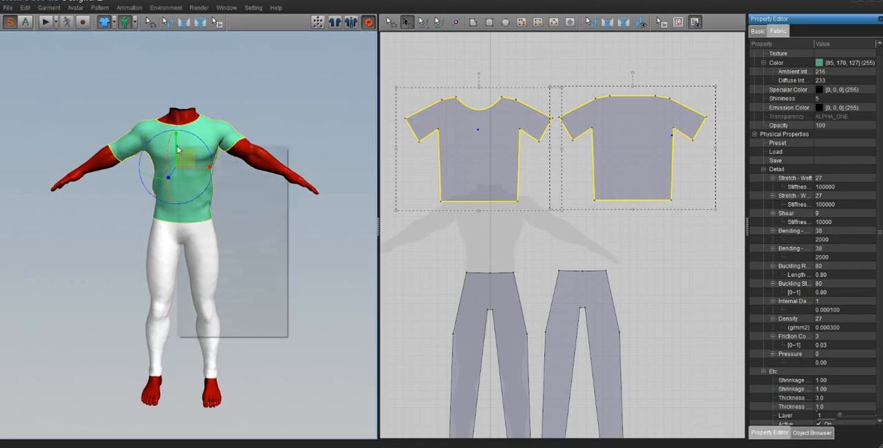
{"action": "left_click", "coordinate": [198, 172]}
{"action": "right_click_drag", "start_coordinate": [198, 172], "coordinate": [297, 190]}
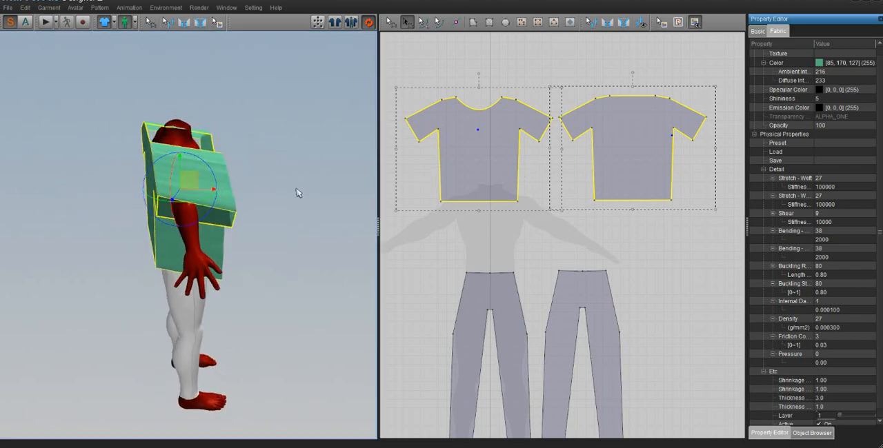
- Rearrange only the front T-shirt piece and adjust its position in front of the avatar's torso
{"action": "left_click", "coordinate": [278, 182]}
{"action": "right_click_drag", "start_coordinate": [211, 180], "coordinate": [121, 186]}
{"action": "left_click", "coordinate": [158, 196]}
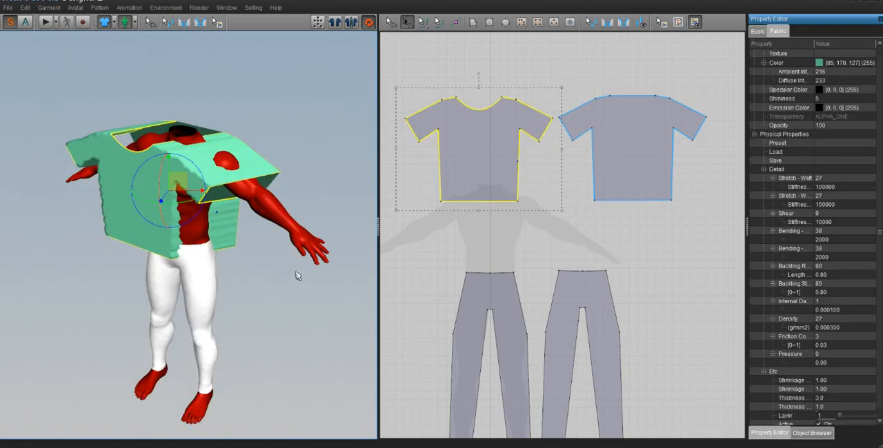
{"action": "right_click_drag", "start_coordinate": [297, 272], "coordinate": [322, 267]}
{"action": "left_click", "coordinate": [305, 264]}
{"action": "left_click", "coordinate": [128, 203]}
{"action": "right_click", "coordinate": [127, 202]}
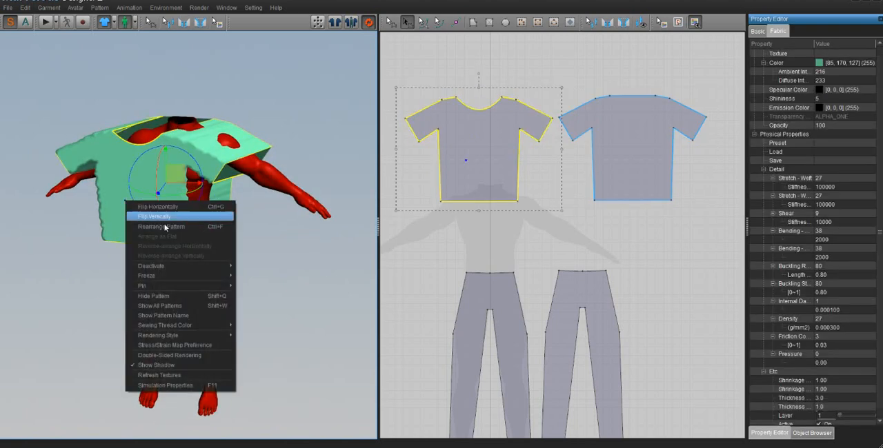
{"action": "left_click", "coordinate": [172, 223]}
{"action": "right_click_drag", "start_coordinate": [172, 223], "coordinate": [184, 224]}
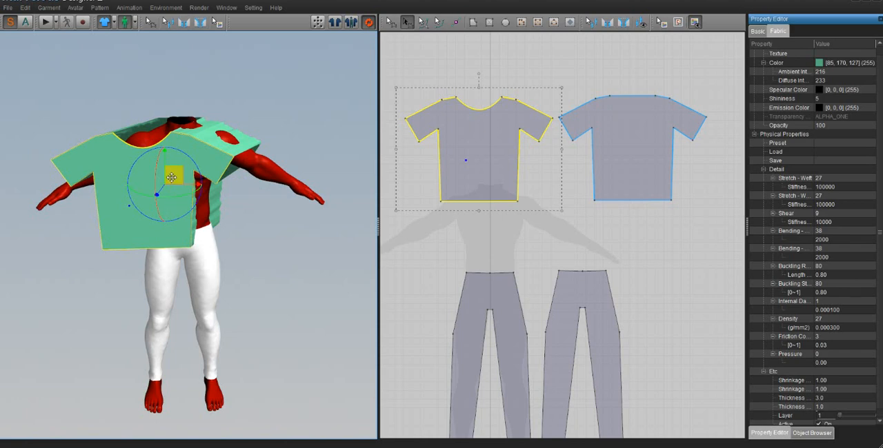
{"action": "left_click_drag", "start_coordinate": [173, 174], "coordinate": [209, 174]}
{"action": "right_click_drag", "start_coordinate": [232, 182], "coordinate": [352, 184]}
- Select the back T-shirt piece in the 3D view and rearrange it behind the avatar
{"action": "left_click", "coordinate": [114, 268]}
{"action": "left_click", "coordinate": [168, 187]}
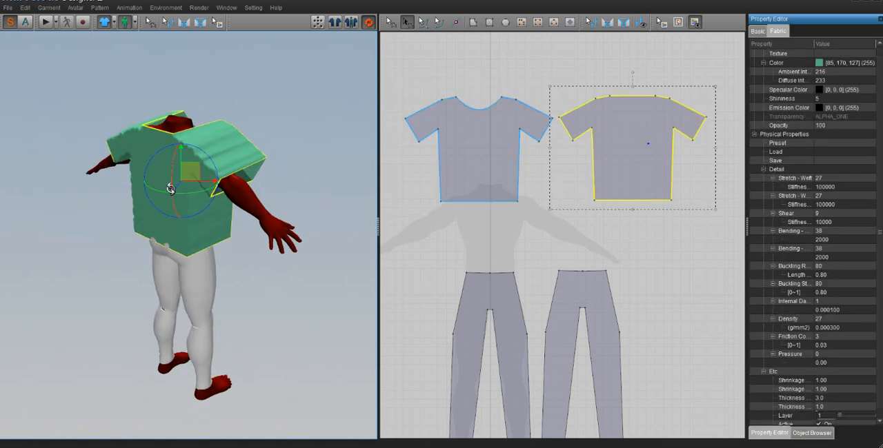
{"action": "right_click", "coordinate": [167, 189]}
{"action": "left_click", "coordinate": [95, 245]}
{"action": "left_click", "coordinate": [97, 253]}
{"action": "right_click_drag", "start_coordinate": [98, 255], "coordinate": [140, 246]}
{"action": "left_click", "coordinate": [182, 191]}
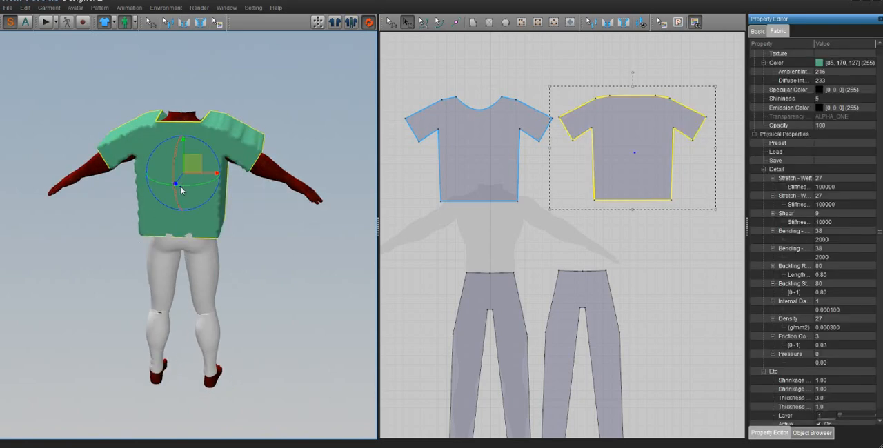
{"action": "right_click", "coordinate": [181, 188]}
{"action": "left_click", "coordinate": [208, 212]}
{"action": "right_click_drag", "start_coordinate": [201, 209], "coordinate": [184, 181]}
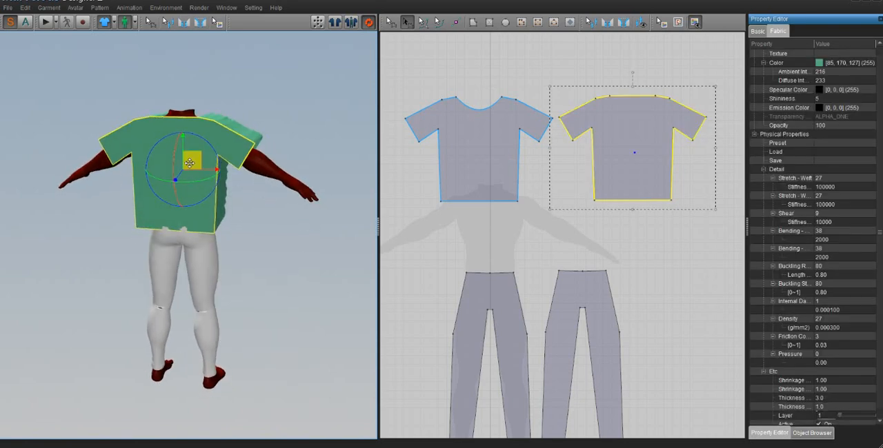
- Shift the back T-shirt piece so it lines up behind the avatar's torso and the front piece
{"action": "left_click_drag", "start_coordinate": [189, 163], "coordinate": [195, 166]}
{"action": "right_click_drag", "start_coordinate": [210, 171], "coordinate": [180, 168]}
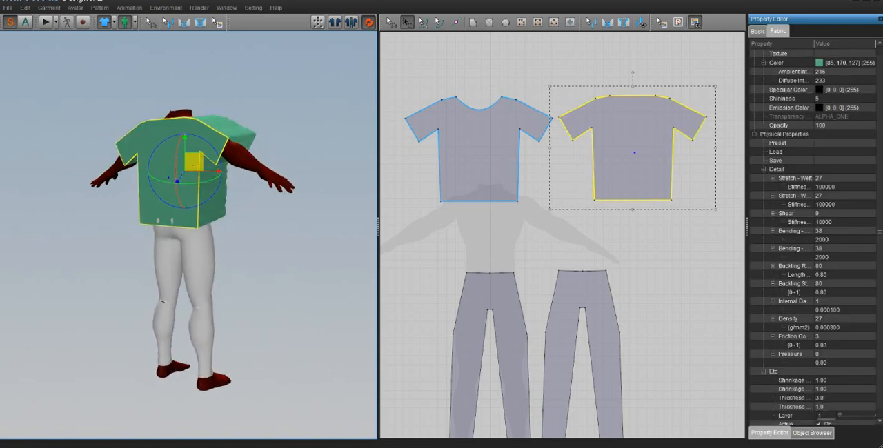
{"action": "left_click_drag", "start_coordinate": [193, 160], "coordinate": [189, 161]}
{"action": "right_click_drag", "start_coordinate": [196, 163], "coordinate": [94, 168]}
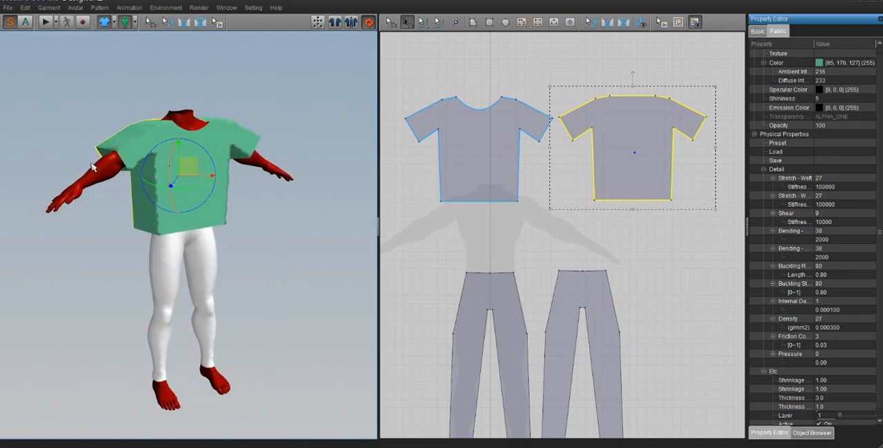
- Simulate the widened T-shirt so it drapes on the avatar, inspect the fit and clear the selection
{"action": "left_click", "coordinate": [46, 23]}
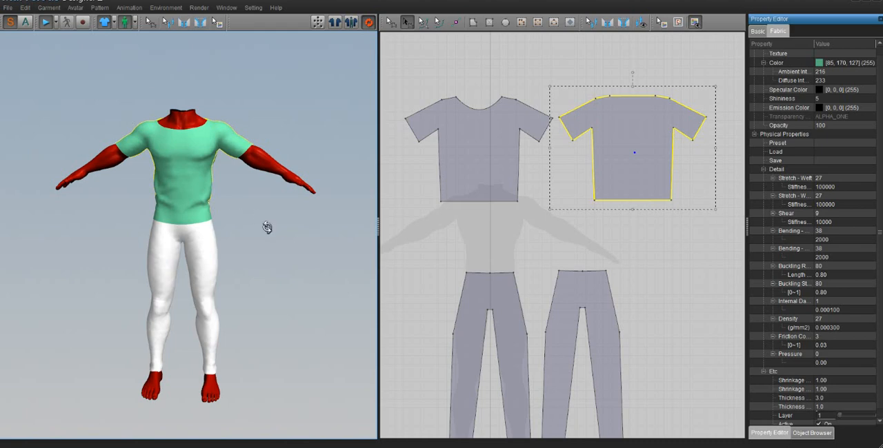
{"action": "right_click_drag", "start_coordinate": [269, 229], "coordinate": [238, 232]}
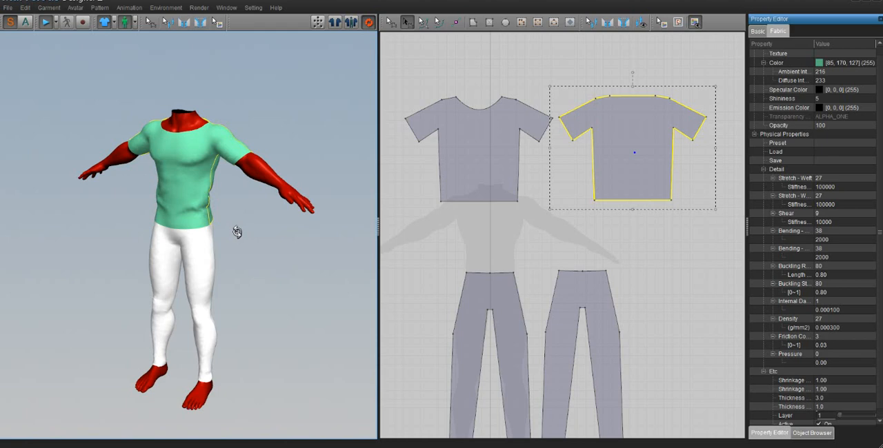
{"action": "right_click_drag", "start_coordinate": [282, 308], "coordinate": [313, 308]}
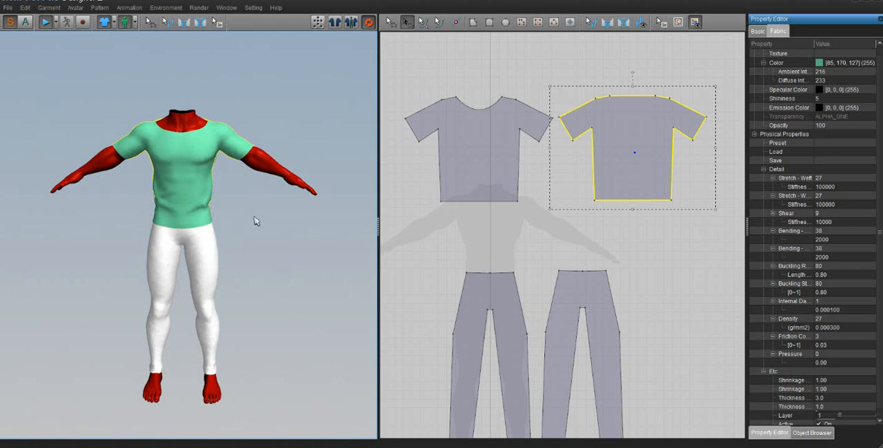
{"action": "left_click", "coordinate": [245, 253]}
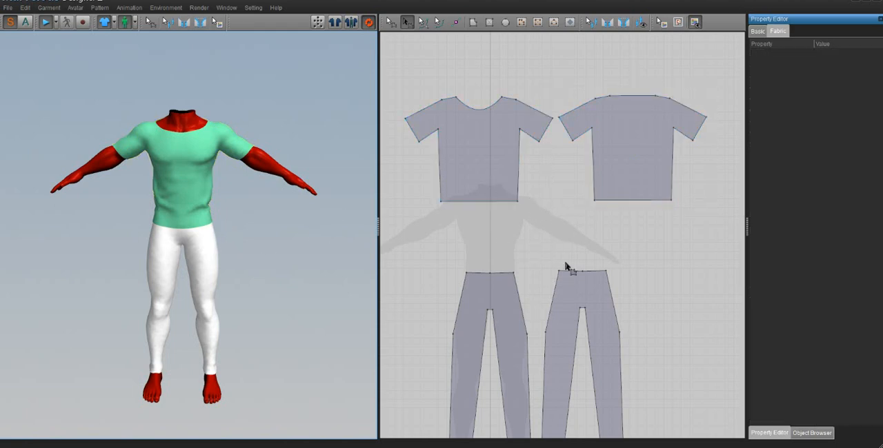
- Lower the front and back T-shirt patterns in the 2D layout to sit just above the trouser patterns
{"action": "left_click", "coordinate": [475, 160]}
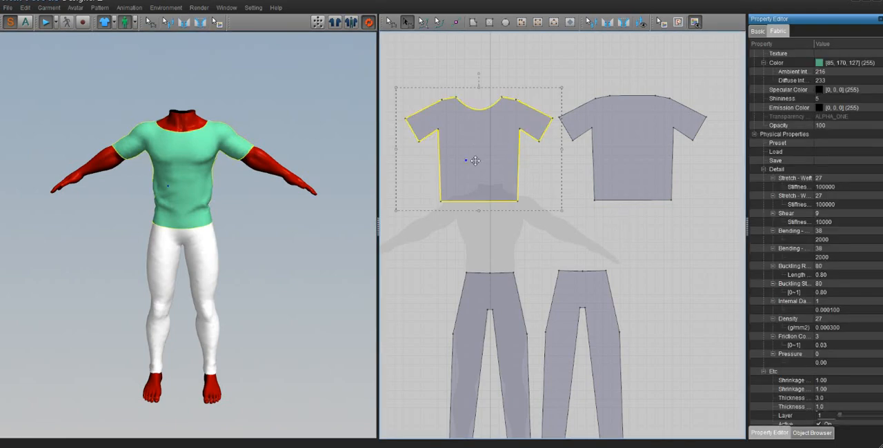
{"action": "left_click_drag", "start_coordinate": [475, 160], "coordinate": [475, 205]}
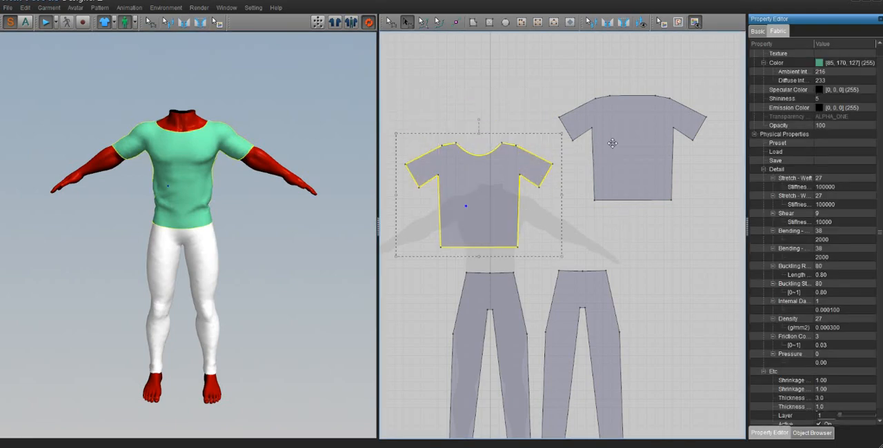
{"action": "left_click_drag", "start_coordinate": [612, 143], "coordinate": [617, 189]}
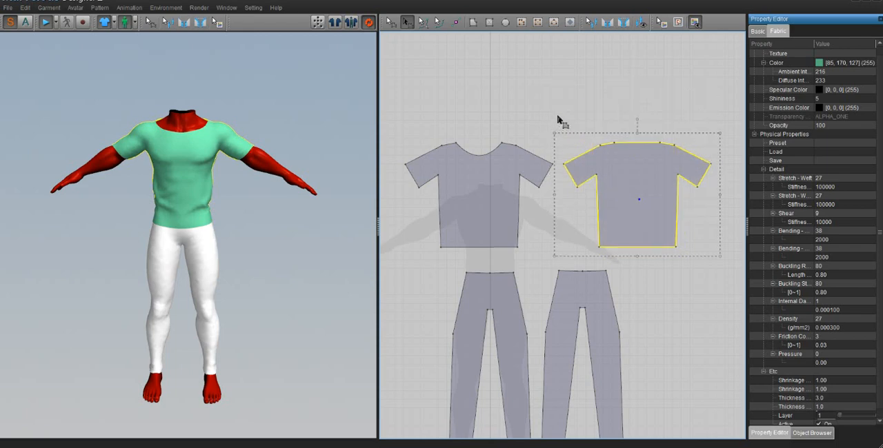
{"action": "left_click", "coordinate": [565, 113]}
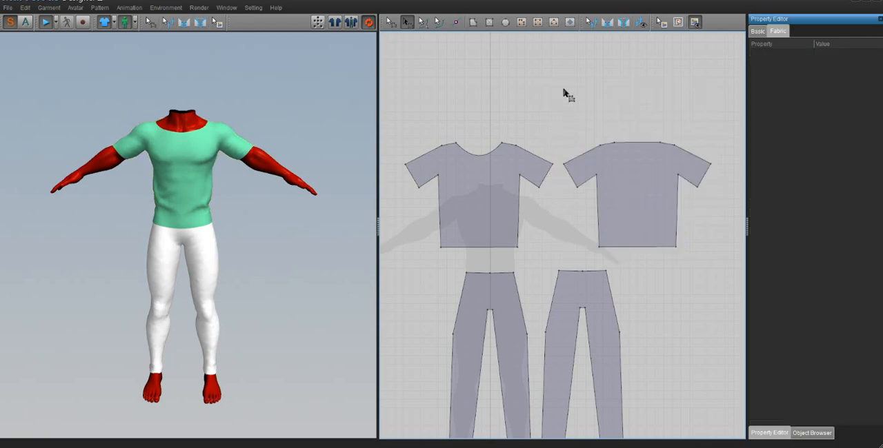
- Spread the front and back trouser patterns apart in the 2D layout so they sit below their matching T-shirt pieces
{"action": "left_click_drag", "start_coordinate": [583, 298], "coordinate": [607, 300]}
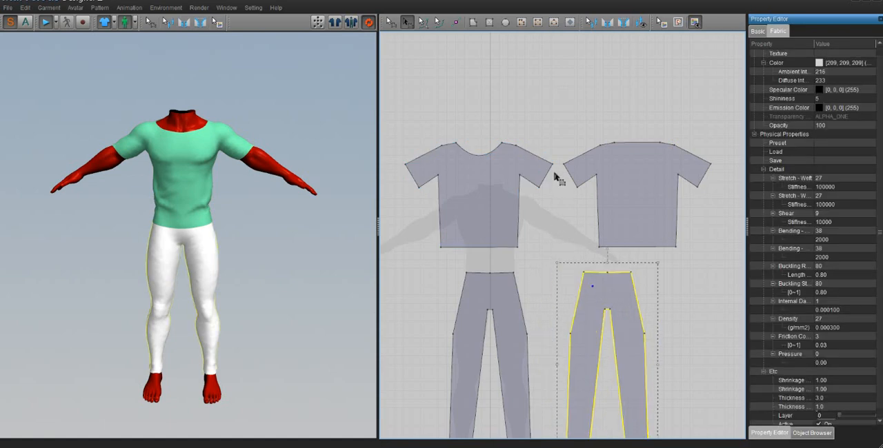
{"action": "left_click", "coordinate": [488, 22]}
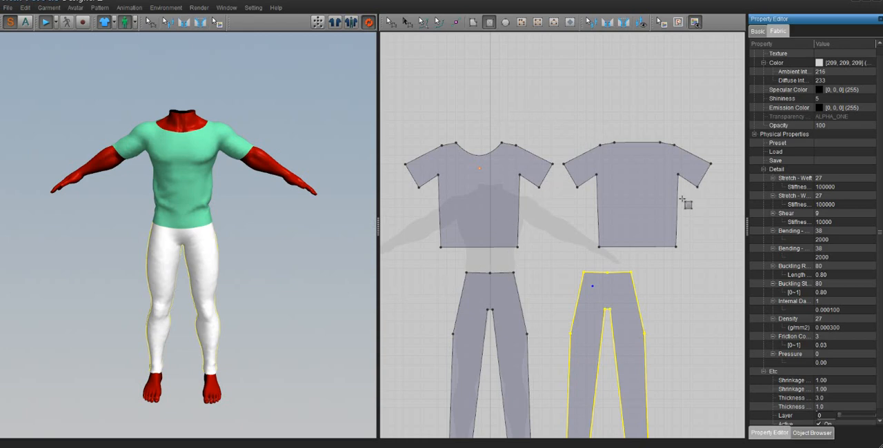
{"action": "middle_click_drag", "start_coordinate": [531, 272], "coordinate": [544, 182]}
{"action": "left_click", "coordinate": [389, 22]}
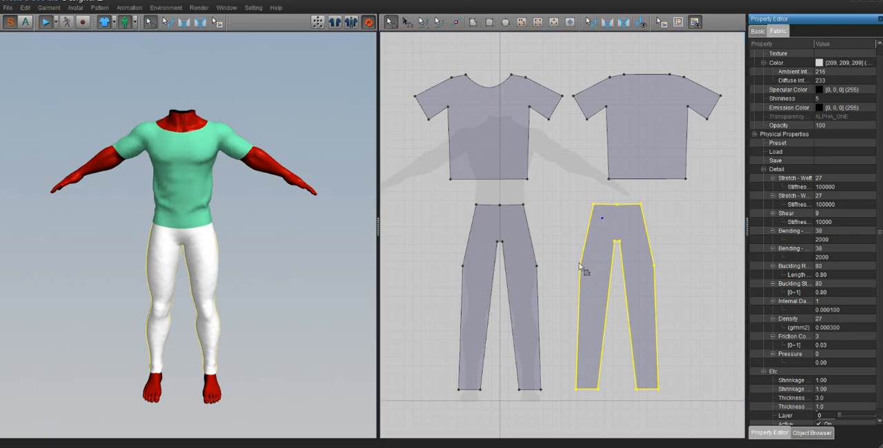
{"action": "left_click", "coordinate": [500, 225]}
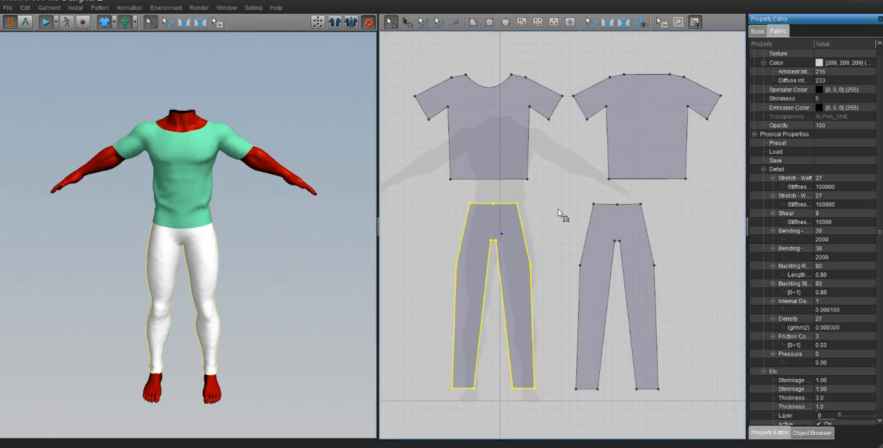
{"action": "left_click", "coordinate": [616, 214]}
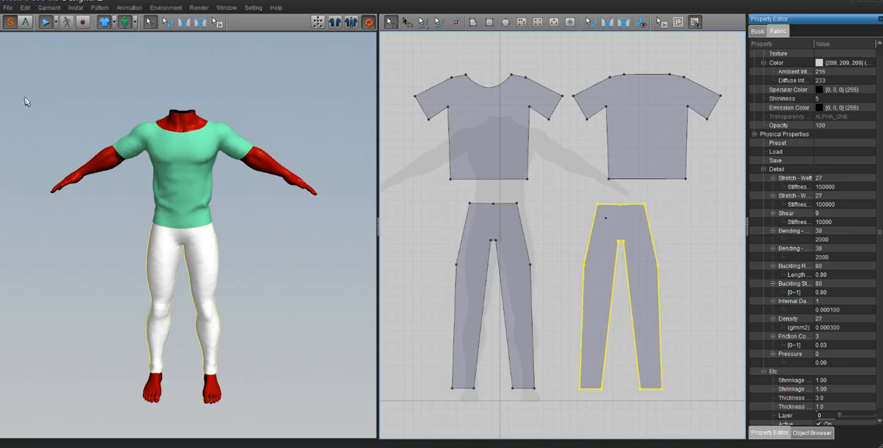
- Start an OBJ export into the folder "The jake" with the file name "simple outfit"
{"action": "left_click", "coordinate": [7, 8]}
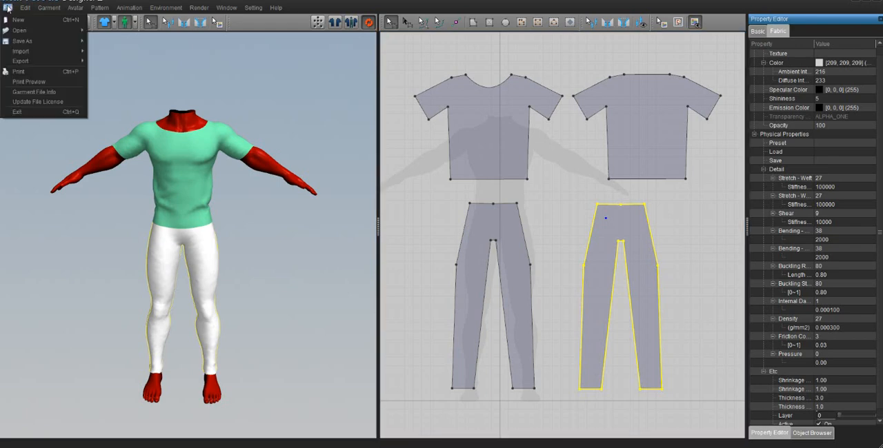
{"action": "mouse_move", "coordinate": [36, 62]}
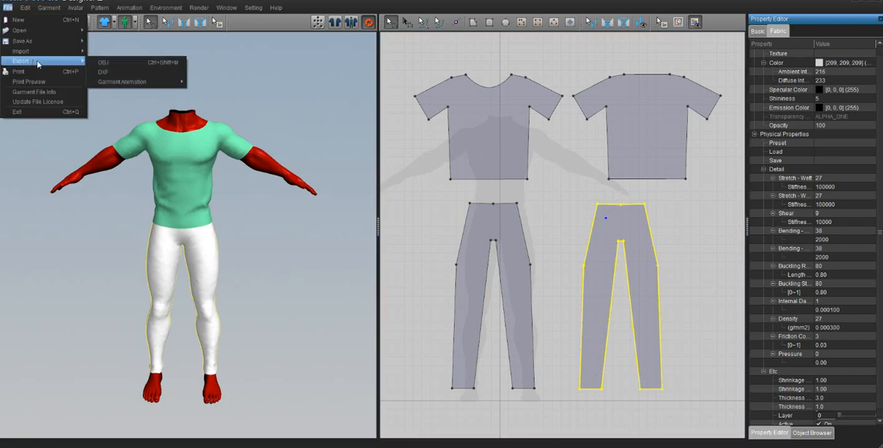
{"action": "left_click", "coordinate": [104, 65]}
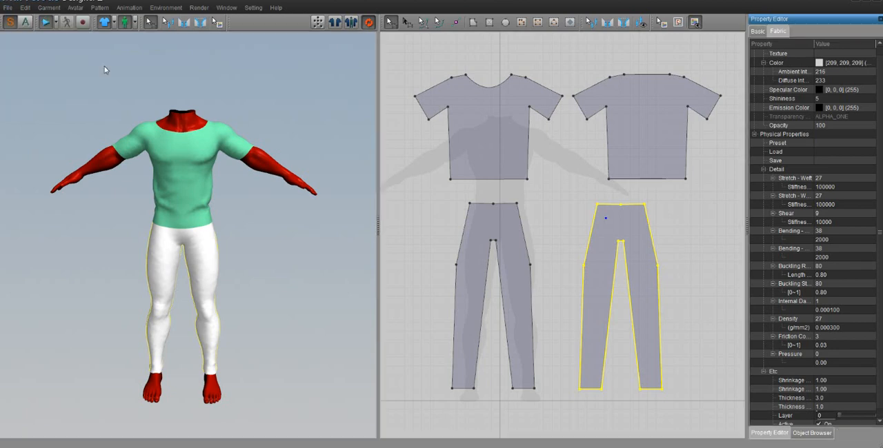
{"action": "left_click", "coordinate": [28, 53]}
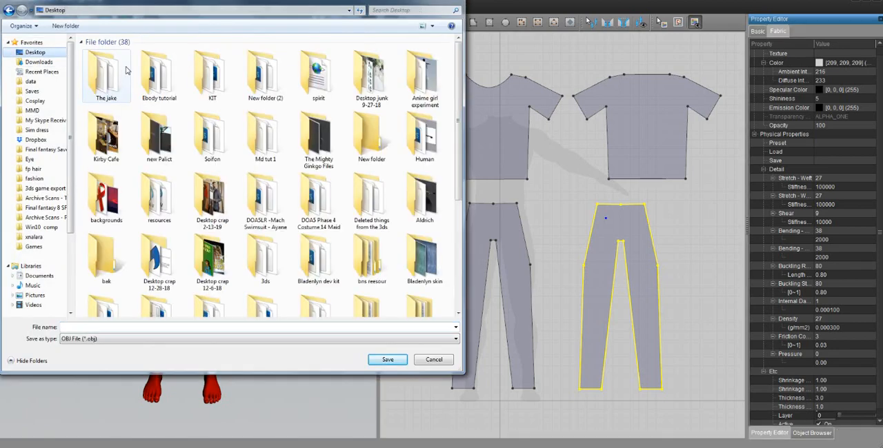
{"action": "double_click", "coordinate": [127, 71]}
{"action": "left_click", "coordinate": [178, 327]}
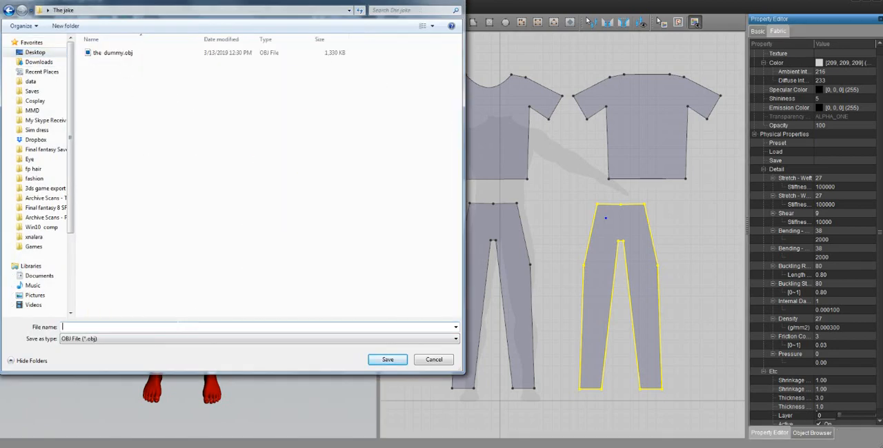
{"action": "type", "text": "simple"}
{"action": "type", "text": " ol"}
{"action": "type", "text": "ut"}
{"action": "type", "text": "fit"}
{"action": "key", "text": "Return"}
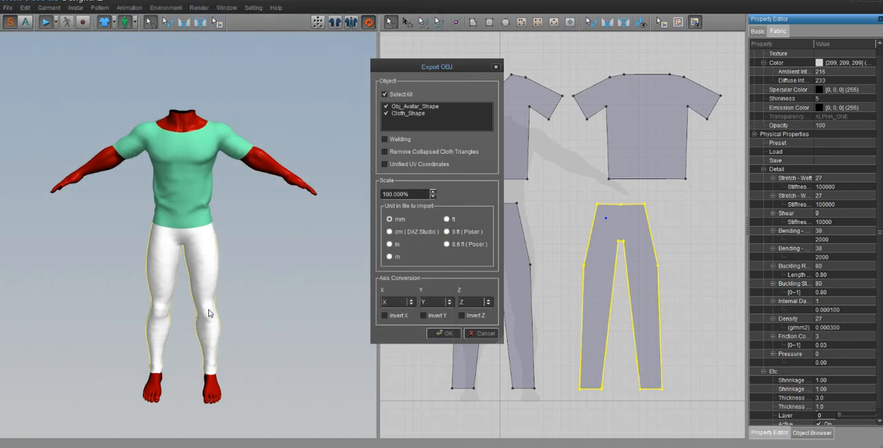
- Export the OBJ in metres with only Cloth_Shape included, removing collapsed cloth triangles and using unified UV coordinates
{"action": "left_click", "coordinate": [390, 258]}
{"action": "left_click", "coordinate": [401, 153]}
{"action": "left_click", "coordinate": [386, 107]}
{"action": "left_click", "coordinate": [414, 107]}
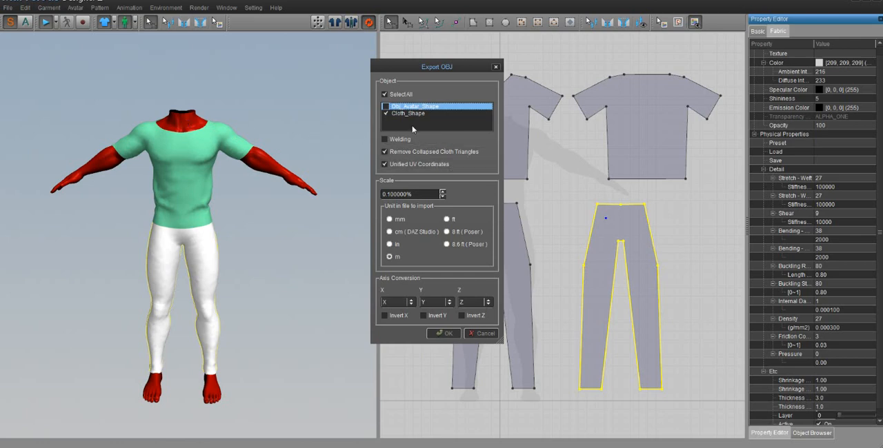
{"action": "left_click", "coordinate": [445, 334]}
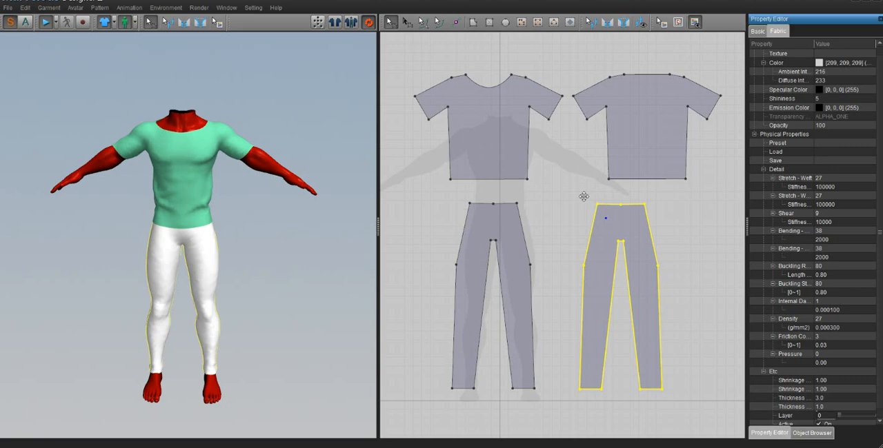
- Save the whole scene as a project file named "basic outfit" in the desktop folder "The jake"
{"action": "left_click", "coordinate": [8, 8]}
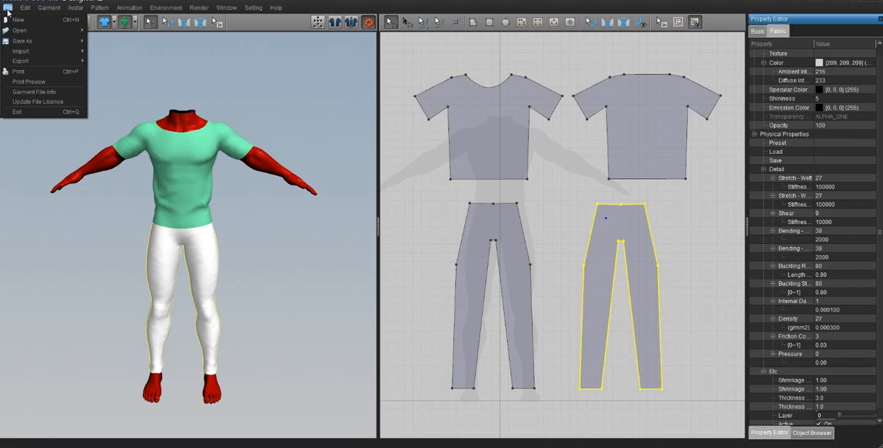
{"action": "mouse_move", "coordinate": [23, 43]}
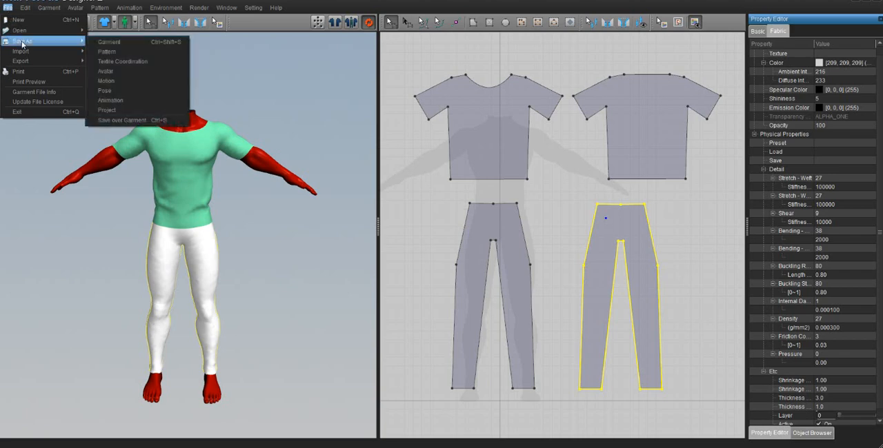
{"action": "left_click", "coordinate": [118, 109]}
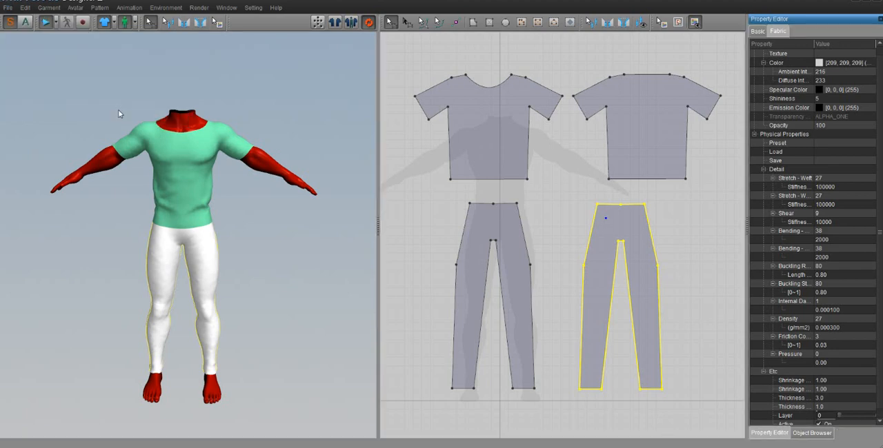
{"action": "left_click", "coordinate": [42, 53]}
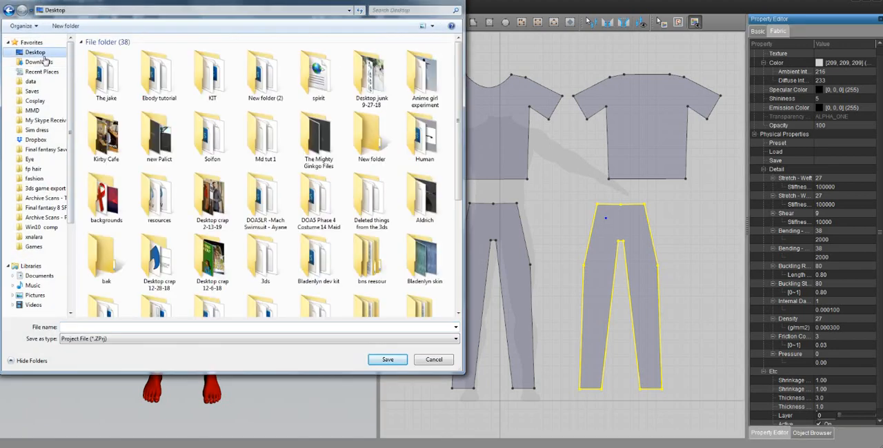
{"action": "double_click", "coordinate": [127, 87]}
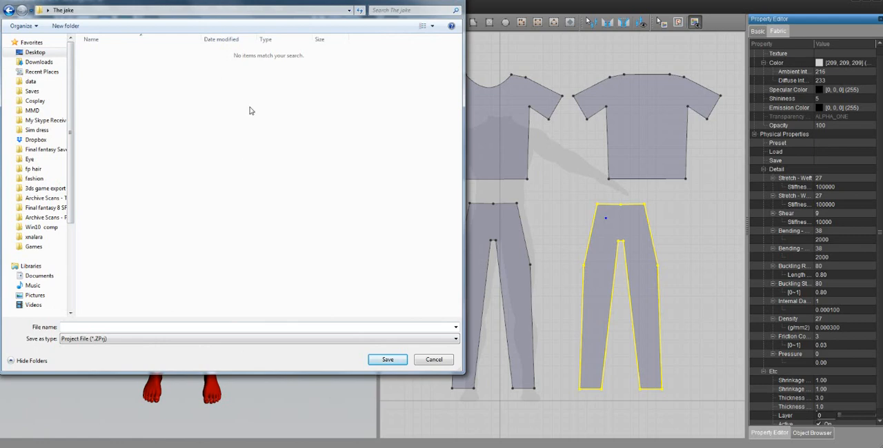
{"action": "left_click_drag", "start_coordinate": [259, 6], "coordinate": [616, 244]}
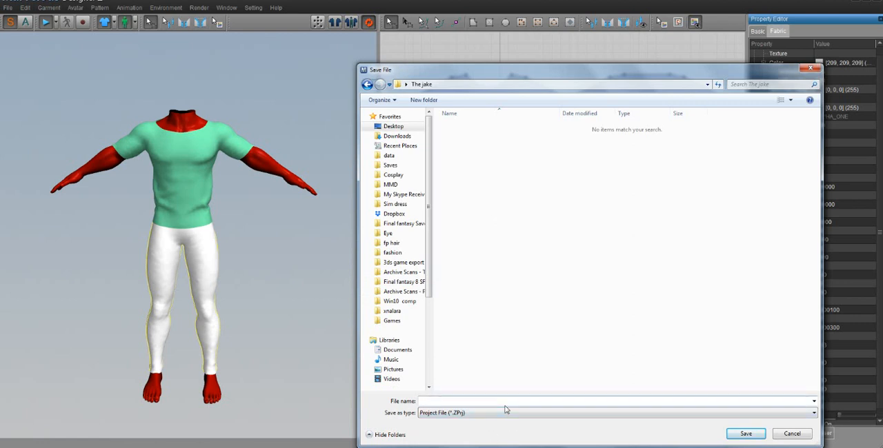
{"action": "type", "text": "basic outfit"}
{"action": "key", "text": "Return"}
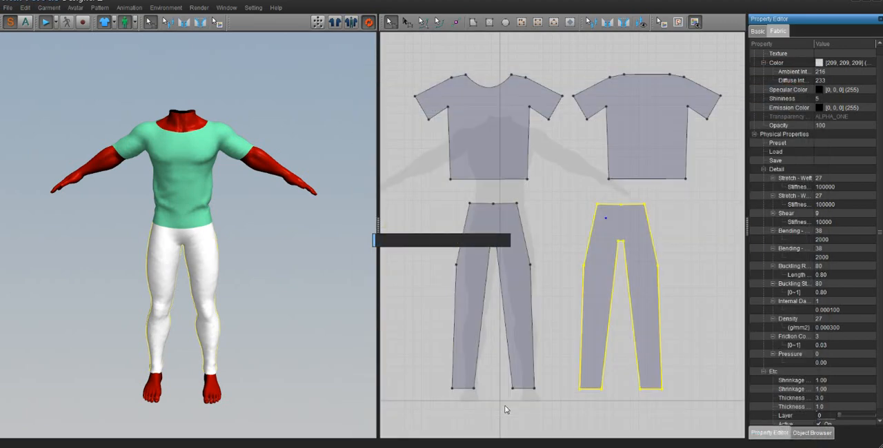